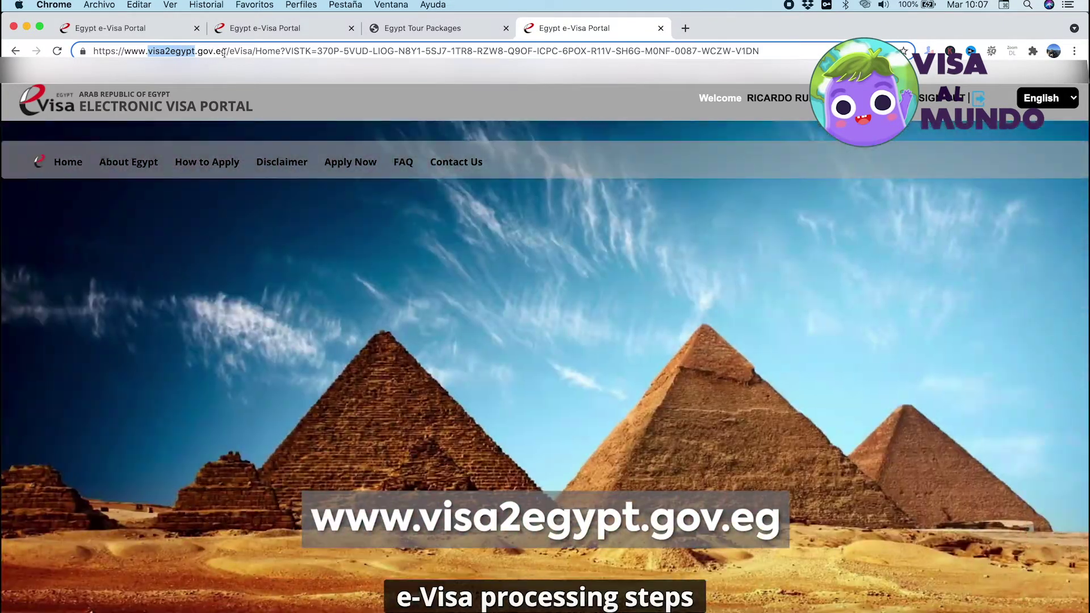
Highlight the visa2egypt.gov.eg domain, then choose Apply Now and create a new visa application
left_click(164, 53)
double_click(164, 52)
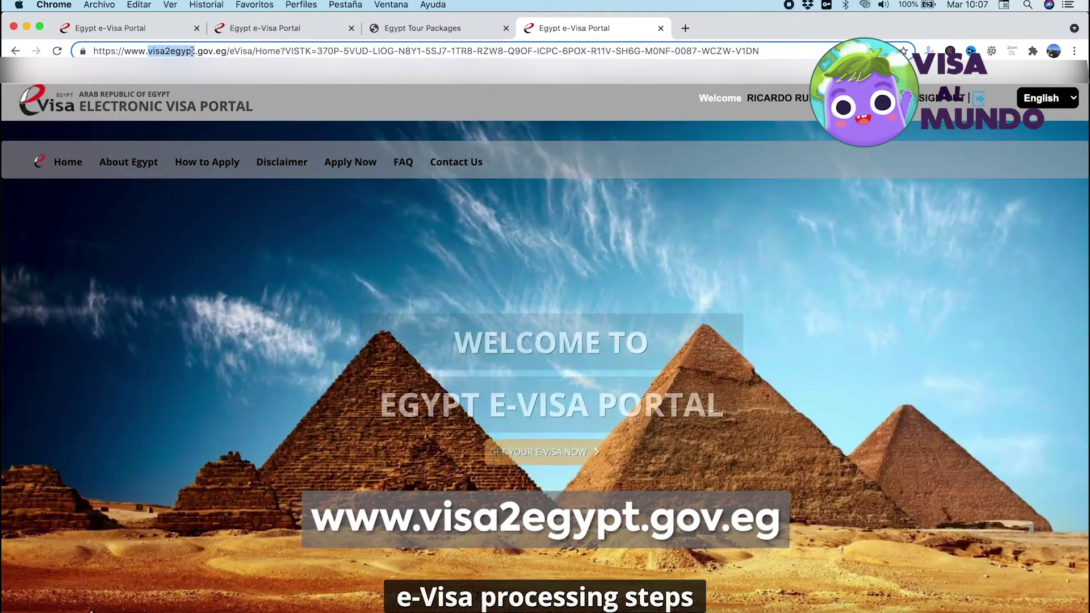
left_click(226, 53, "shift")
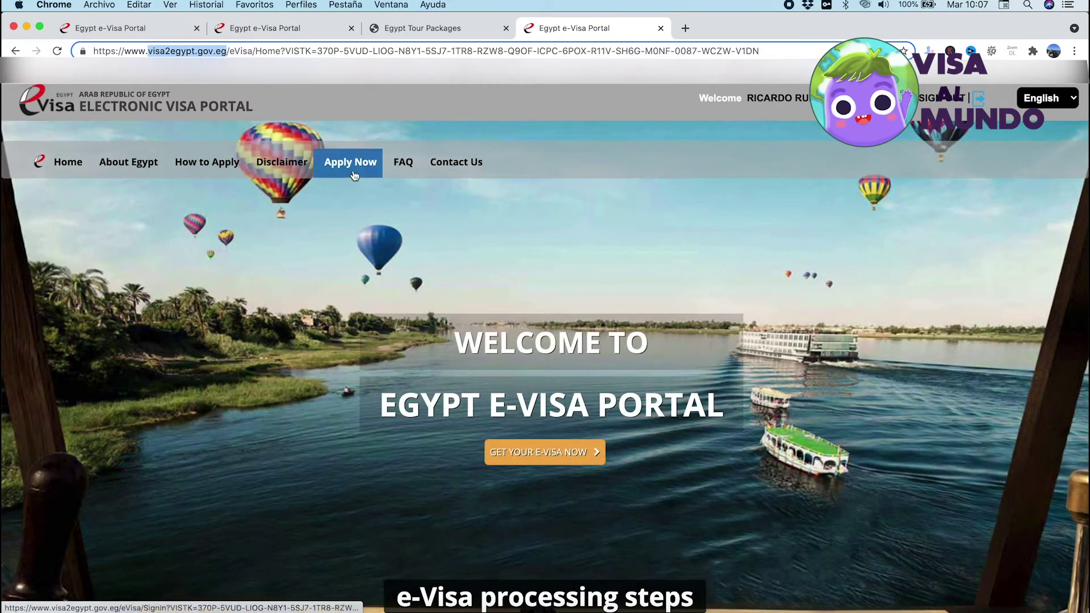
left_click(351, 169)
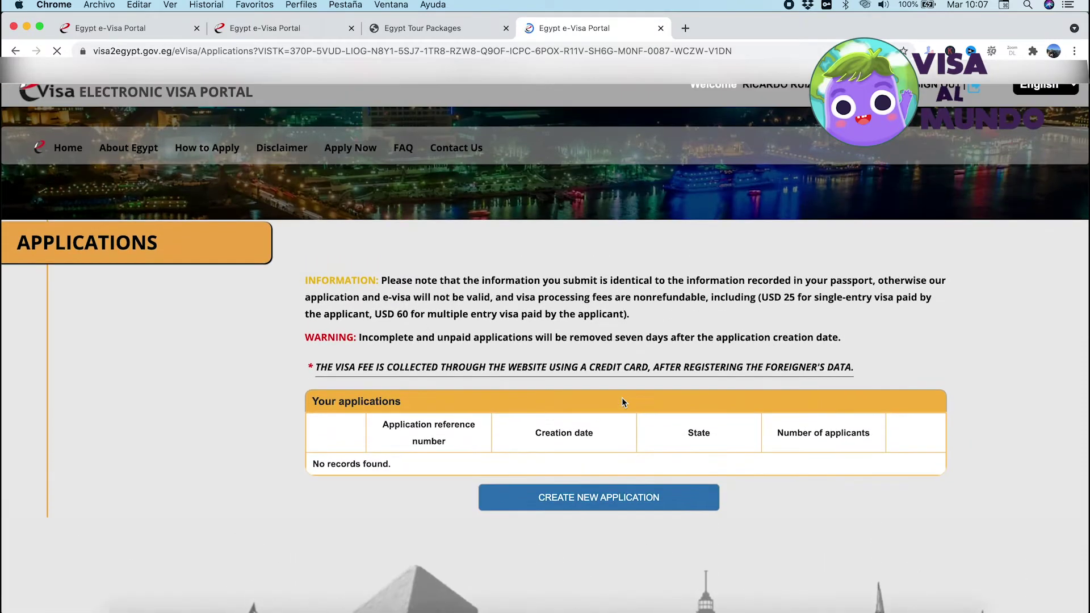
left_click(609, 502)
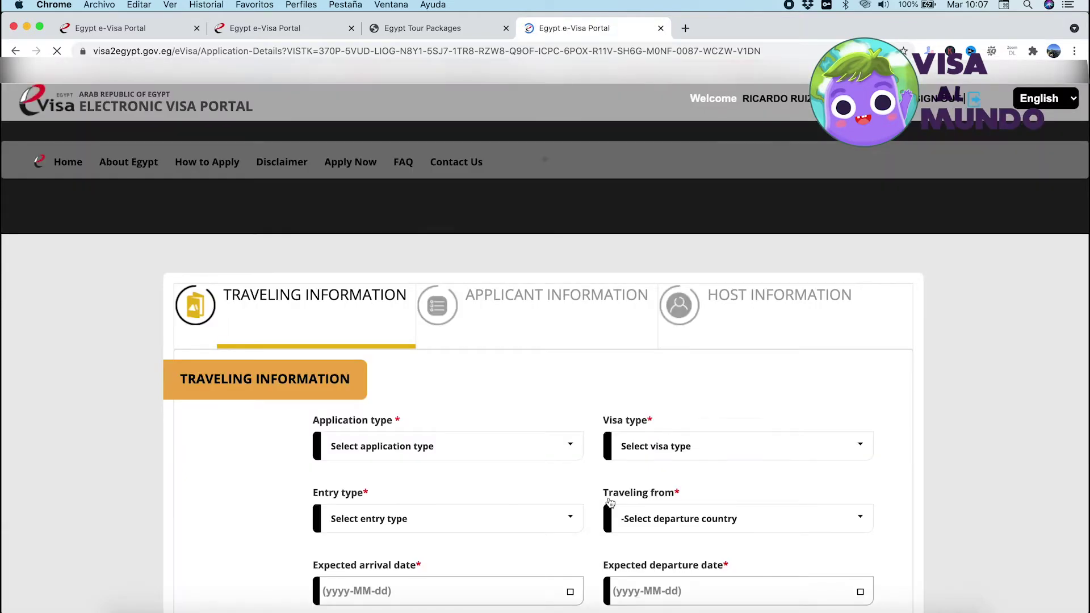
Choose a Single application, Tourism visa and Single entry, departing from Jordan
scroll(566, 339, "down", 3)
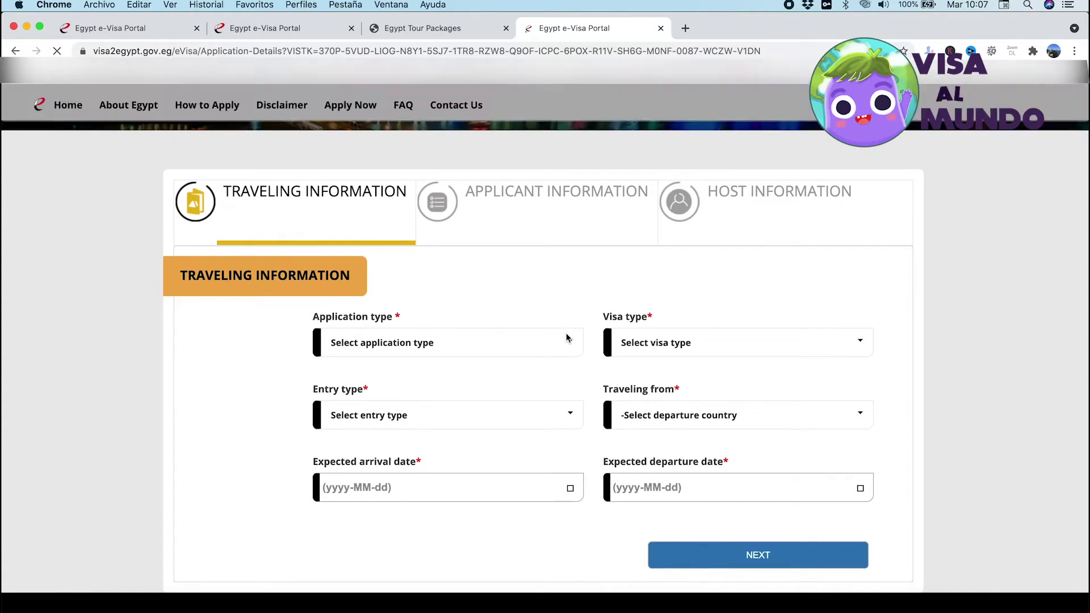
left_click(466, 343)
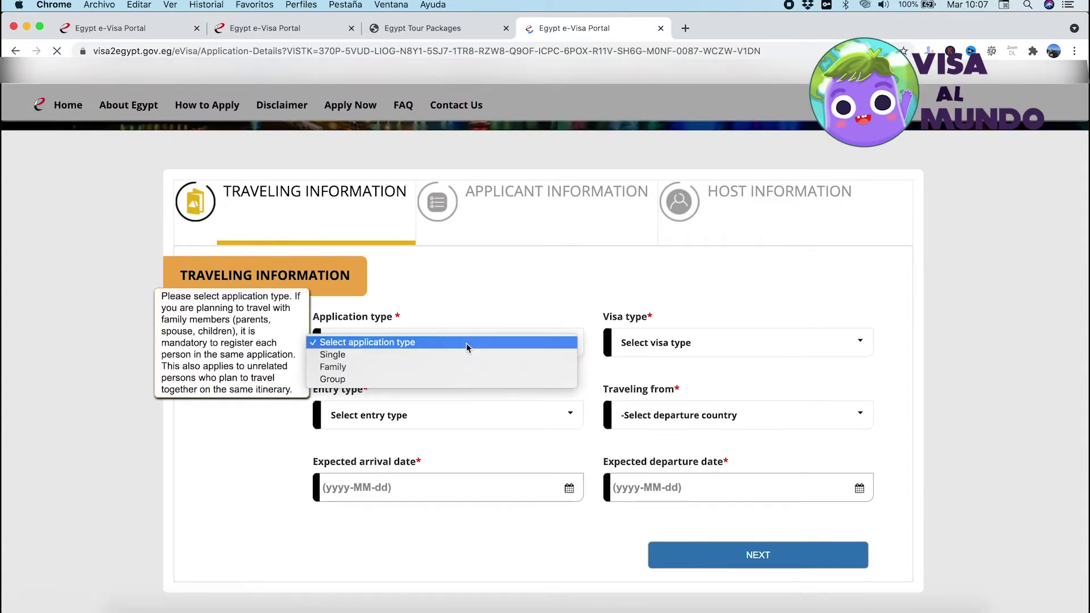
left_click(438, 355)
left_click(686, 343)
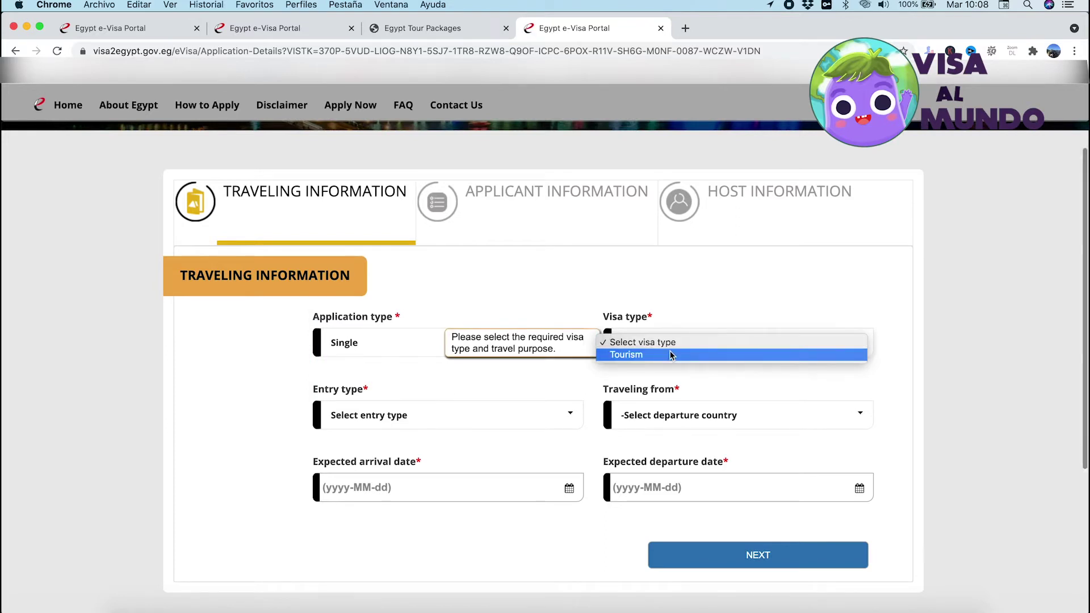
left_click(670, 355)
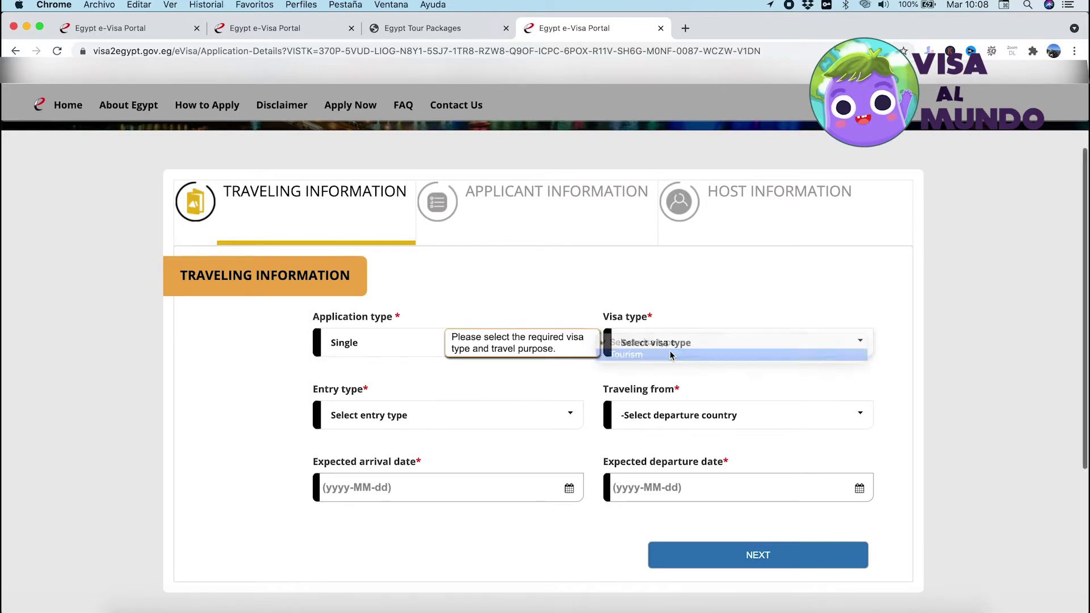
left_click(406, 421)
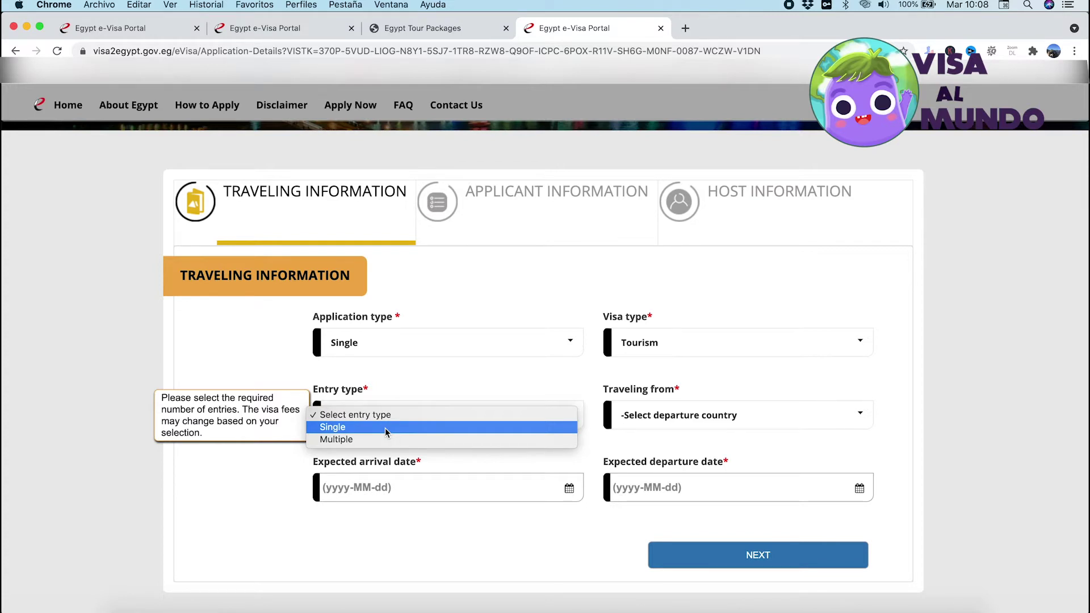
left_click(385, 432)
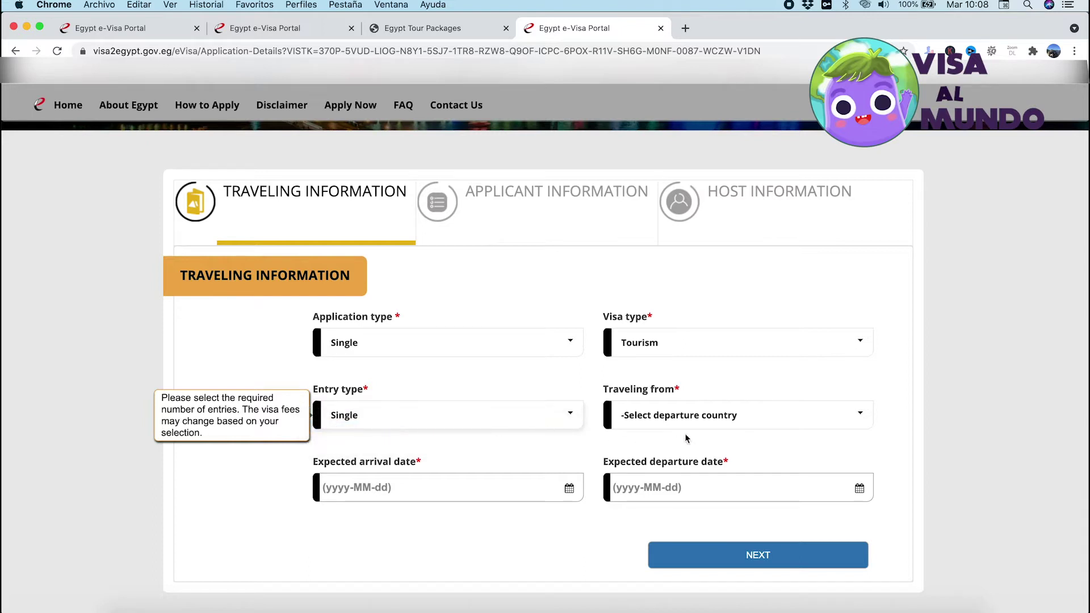
left_click(704, 420)
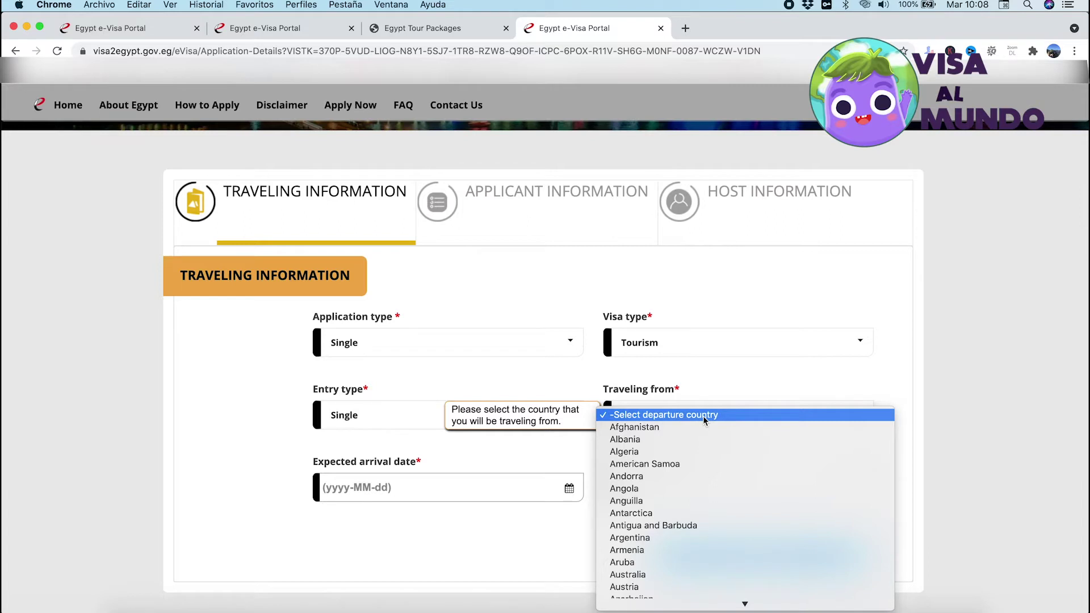
key("j")
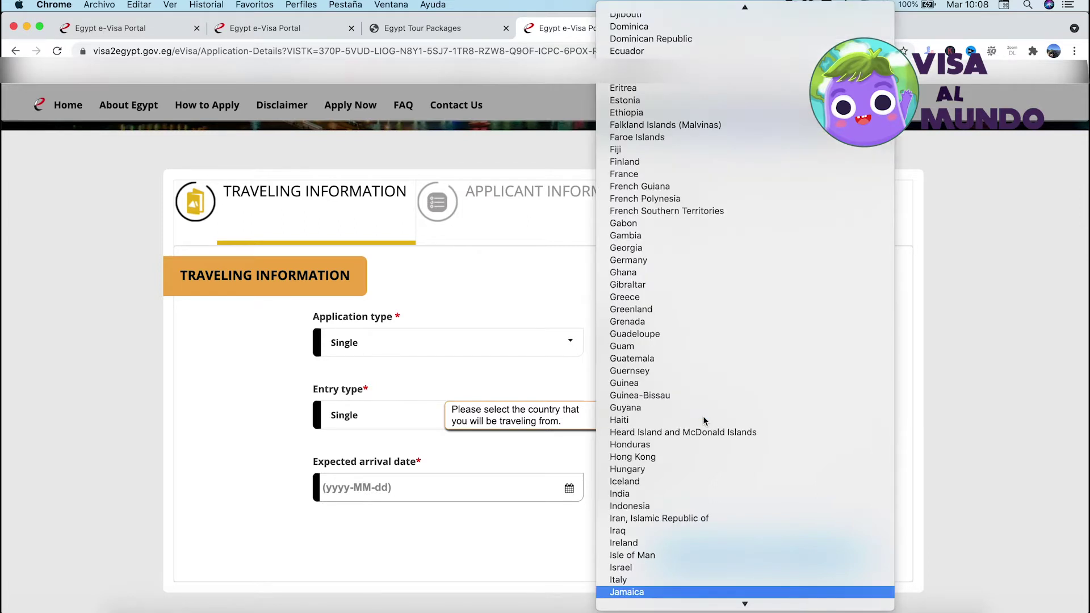
key("Down")
key("Down")
key("Down")
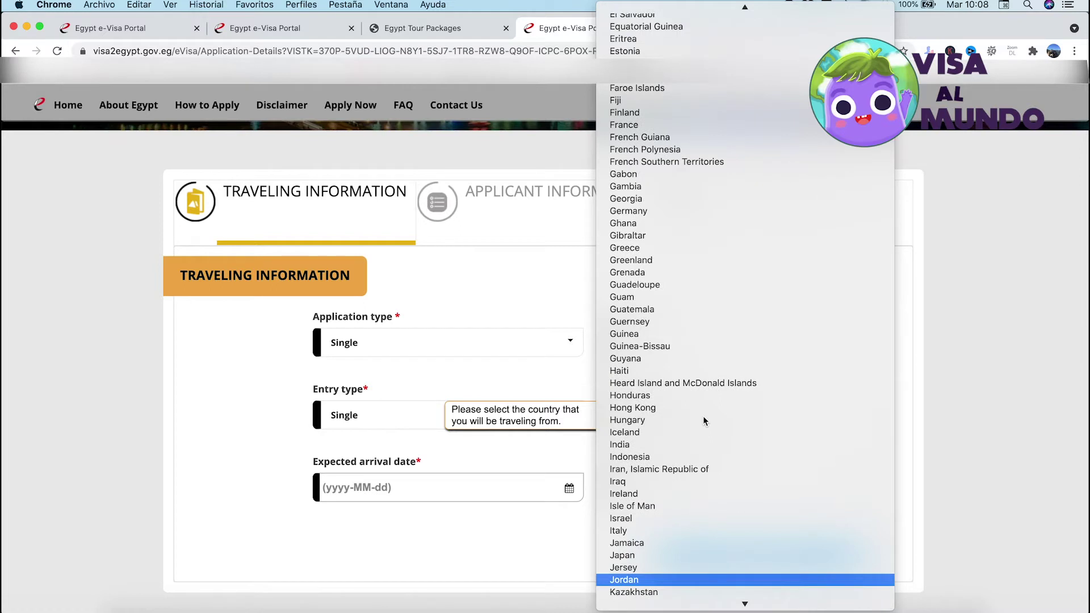
key("Return")
Set arrival to 2021-11-23 and departure to 2021-12-01, then continue to applicant information
scroll(608, 457, "down", 2)
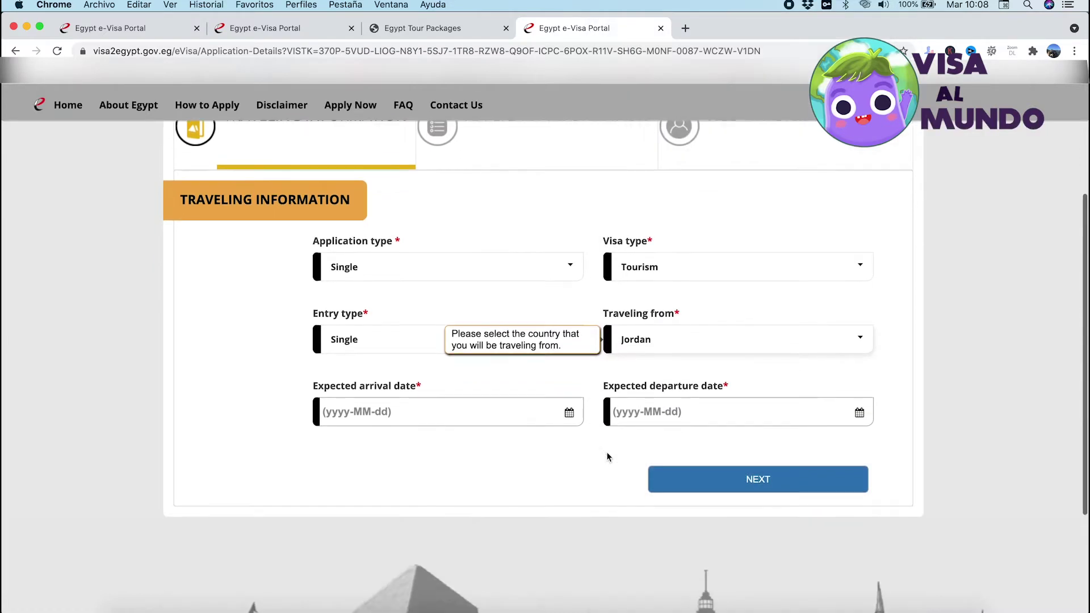
left_click(538, 416)
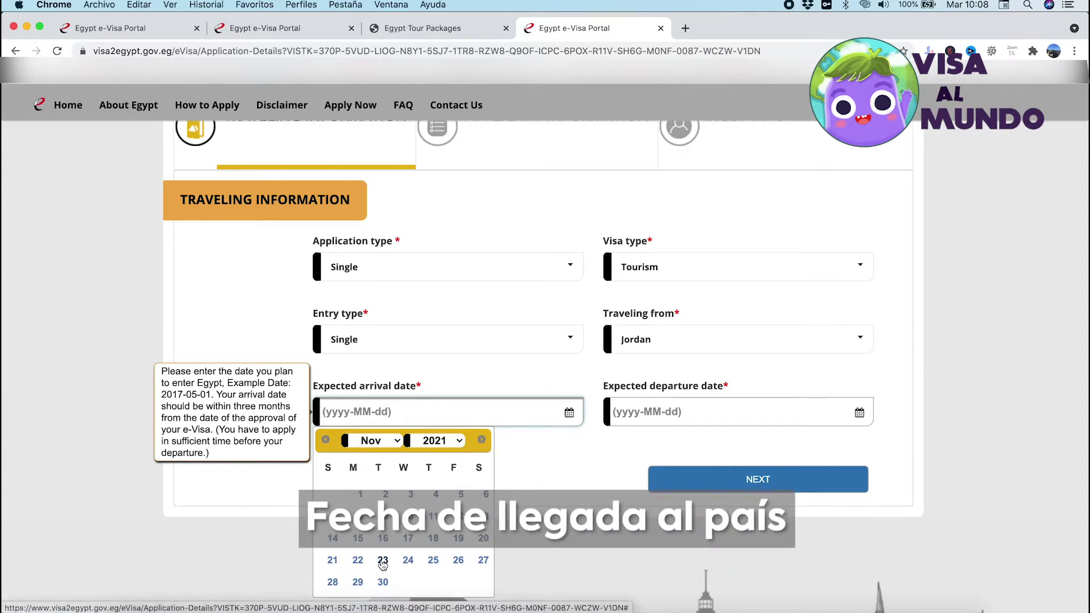
left_click(383, 562)
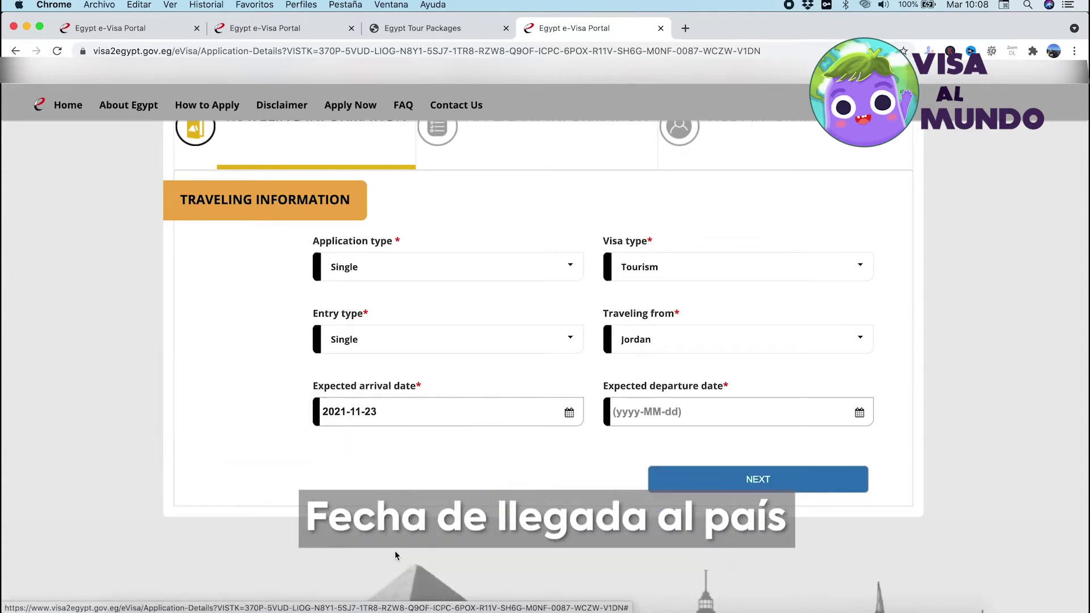
left_click(752, 407)
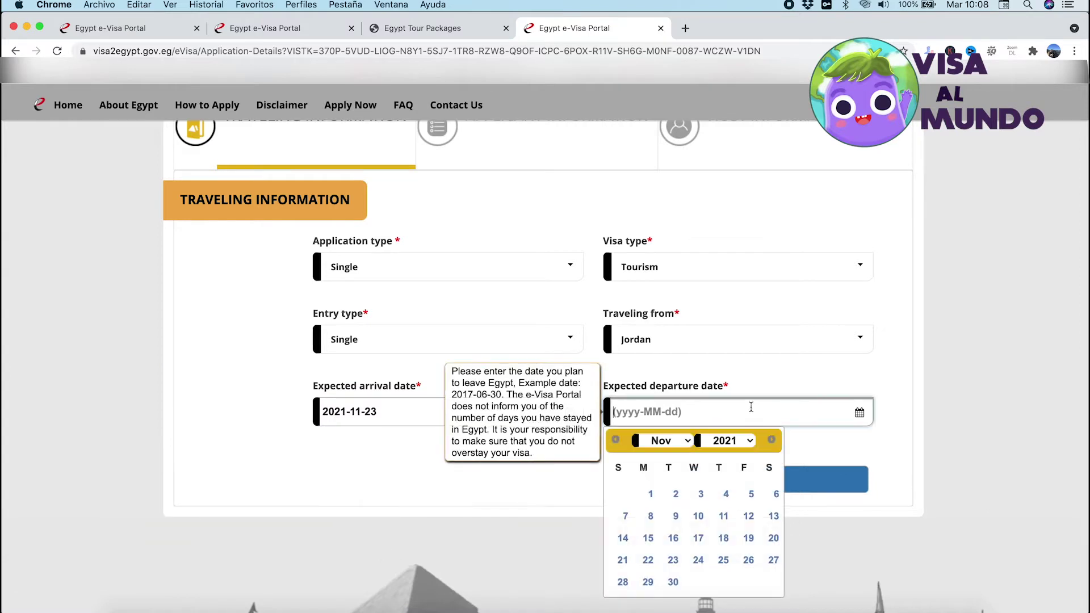
left_click(773, 440)
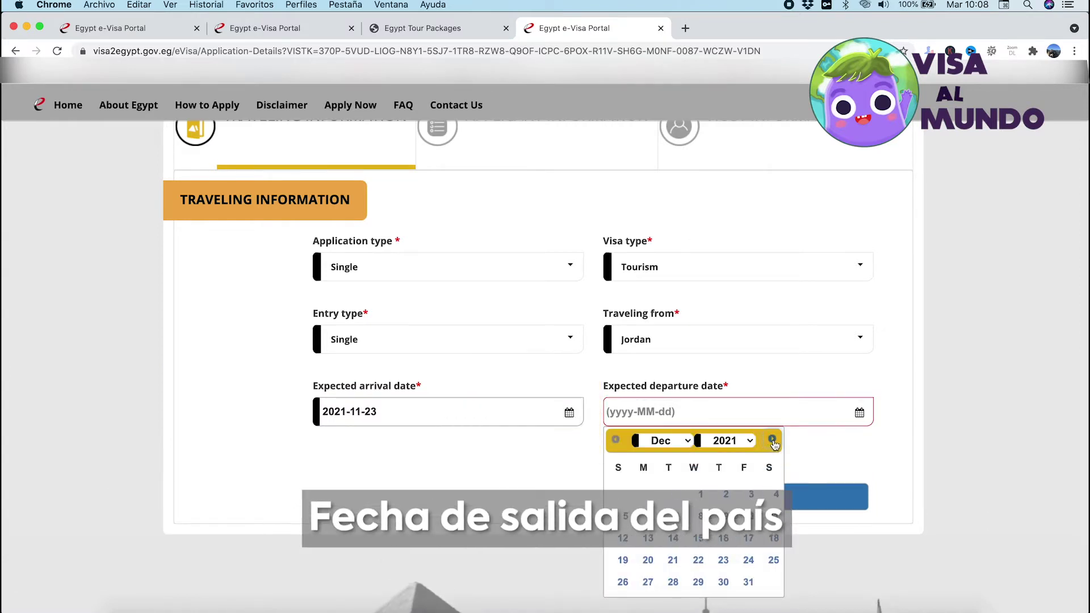
left_click(699, 494)
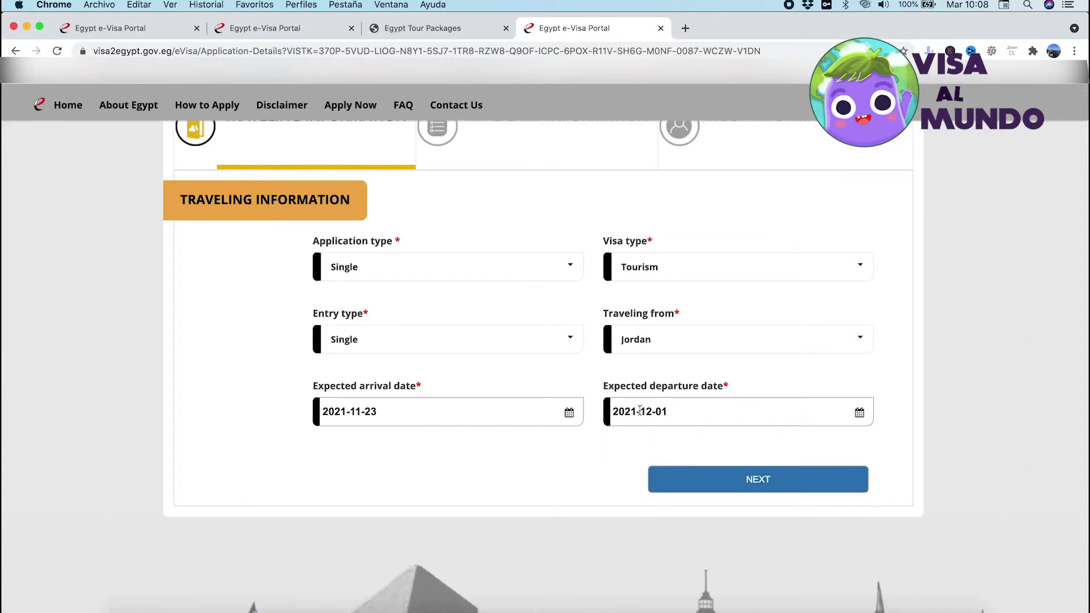
left_click(719, 479)
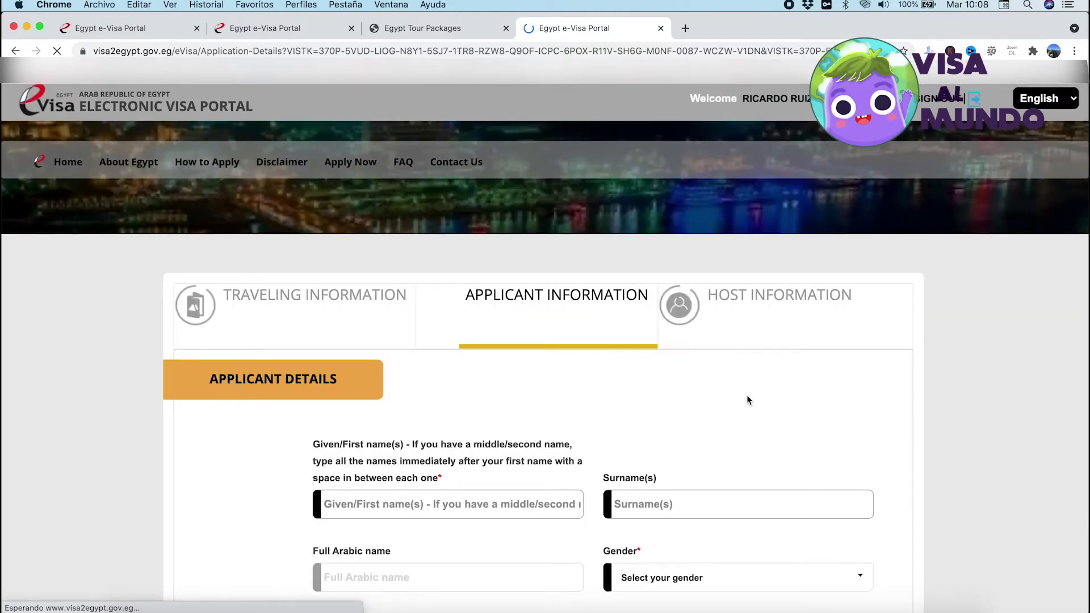
Enter the applicant's given name and surname and set gender to Male
scroll(596, 369, "down", 5)
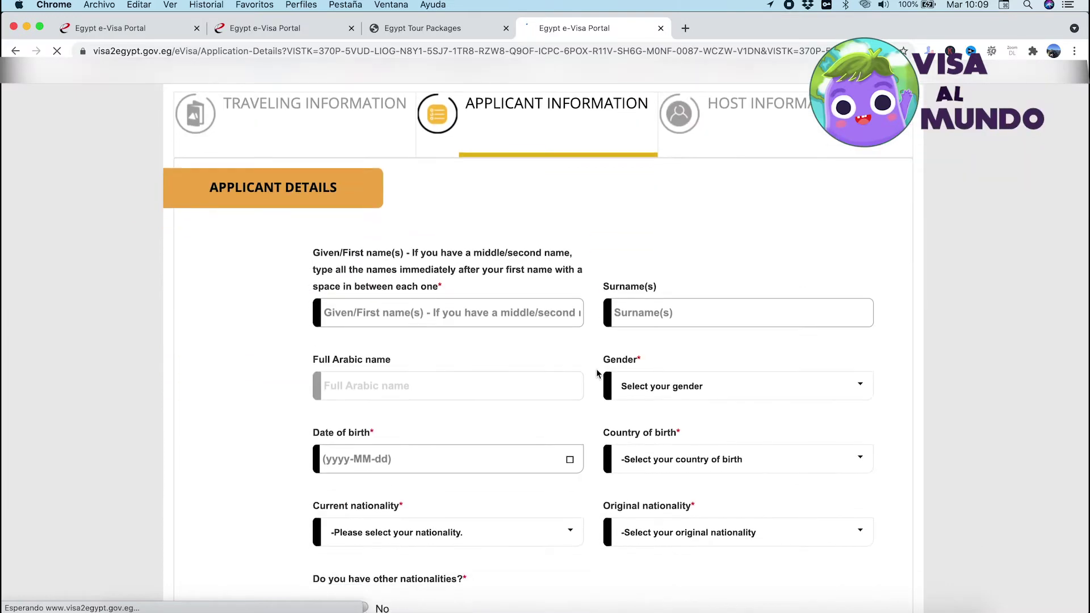
scroll(597, 374, "down", 3)
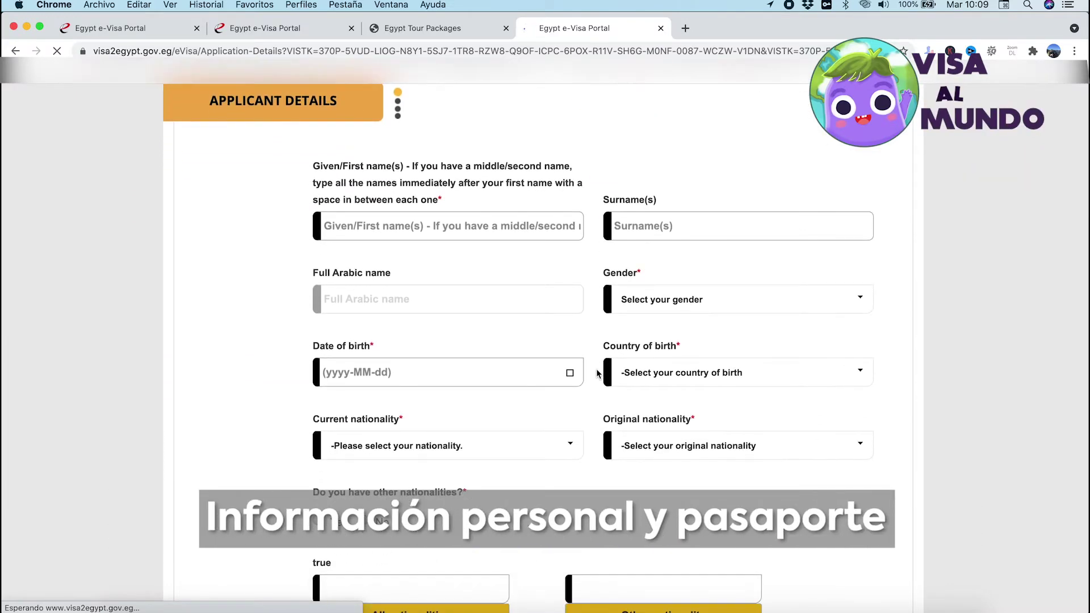
left_click(439, 225)
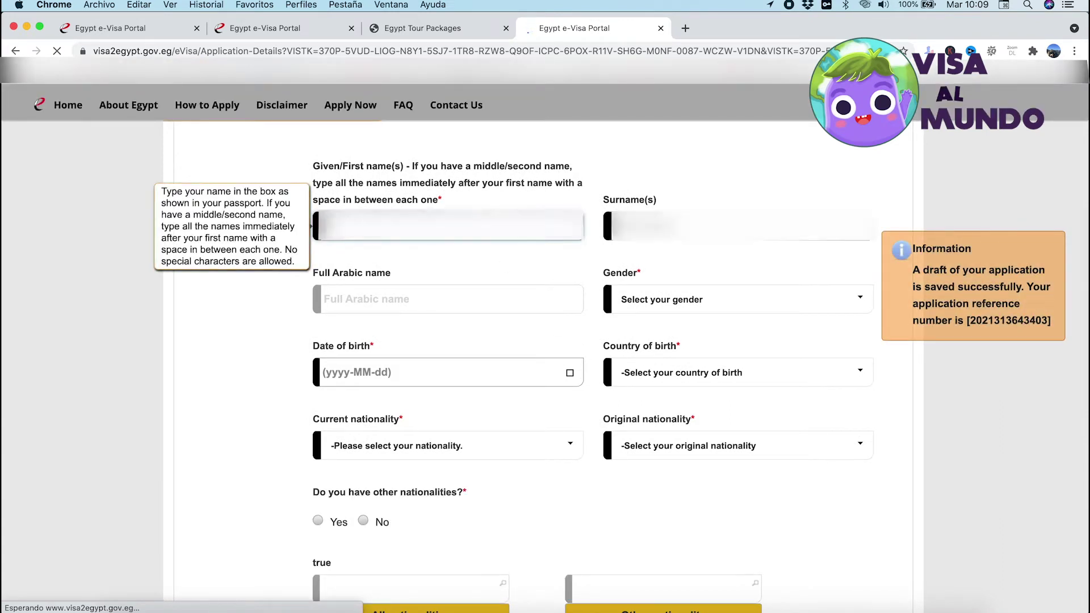
key("Tab")
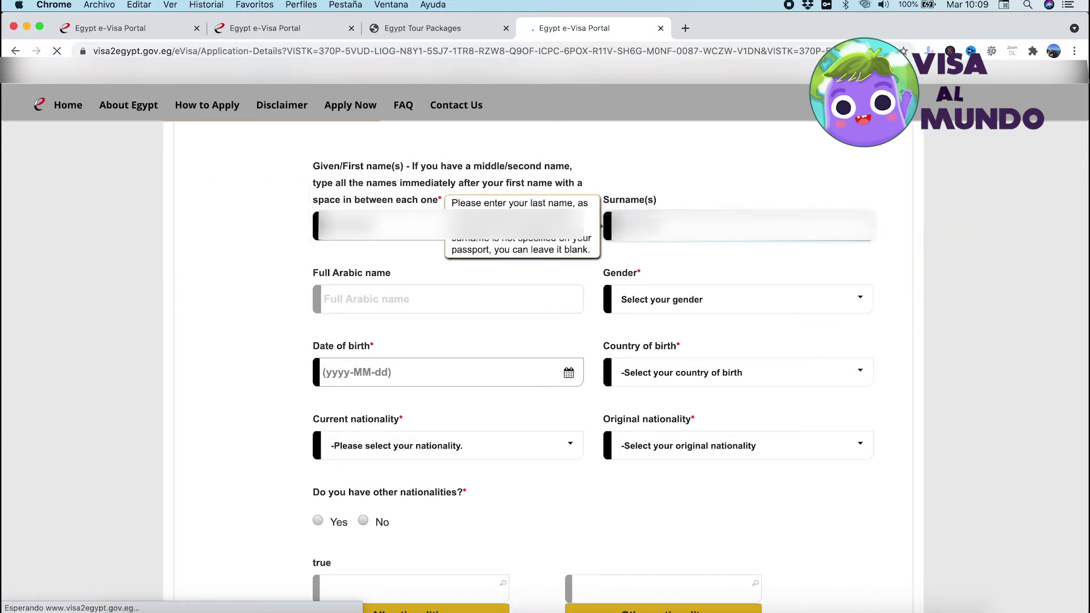
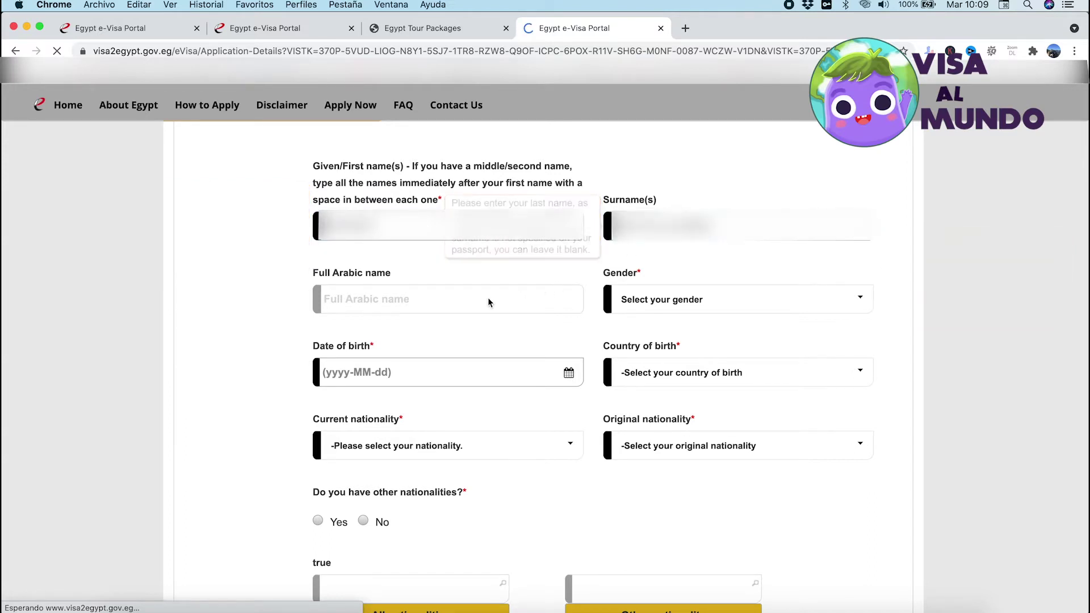
left_click(696, 293)
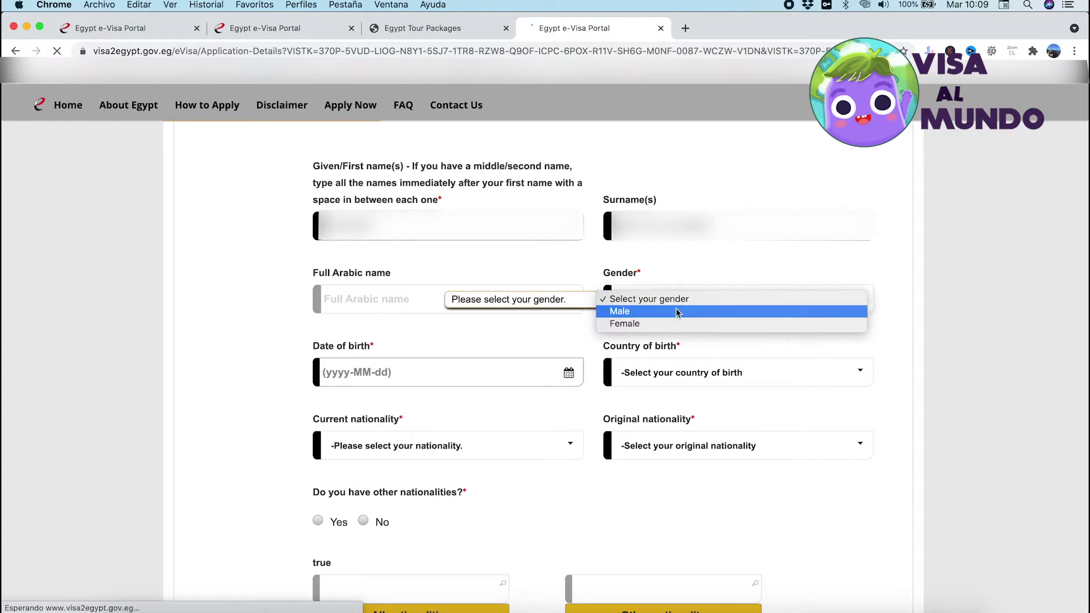
left_click(676, 311)
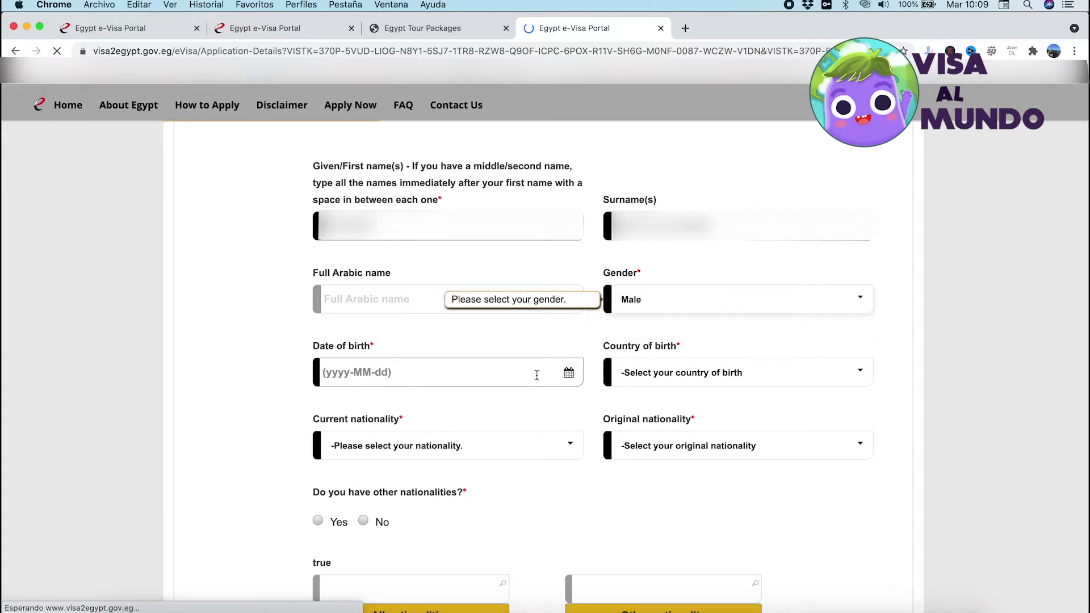
left_click(568, 374)
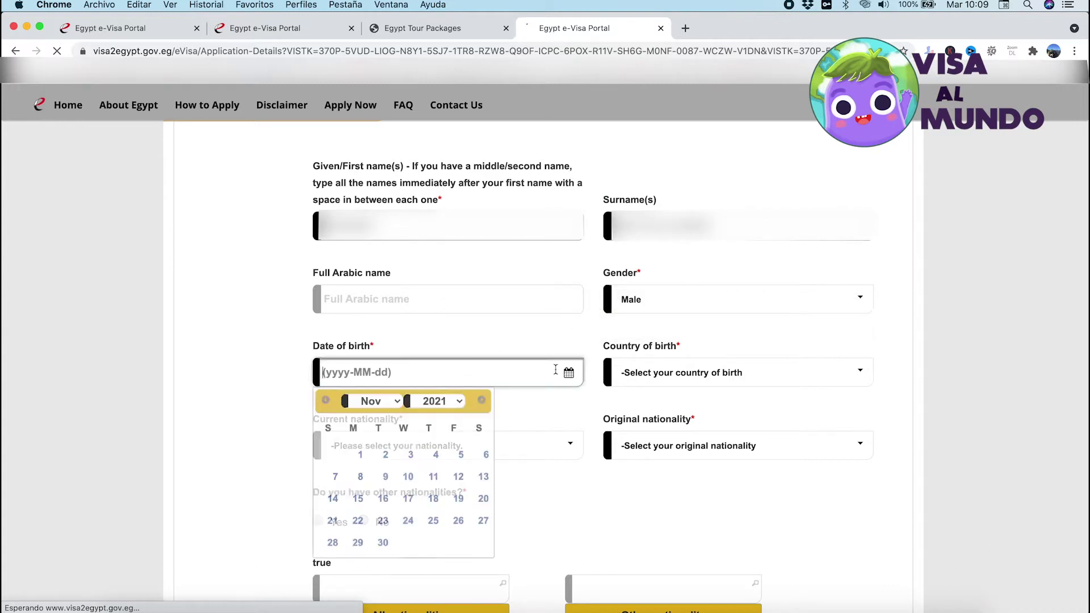
left_click(454, 403)
scroll(436, 251, "up", 5)
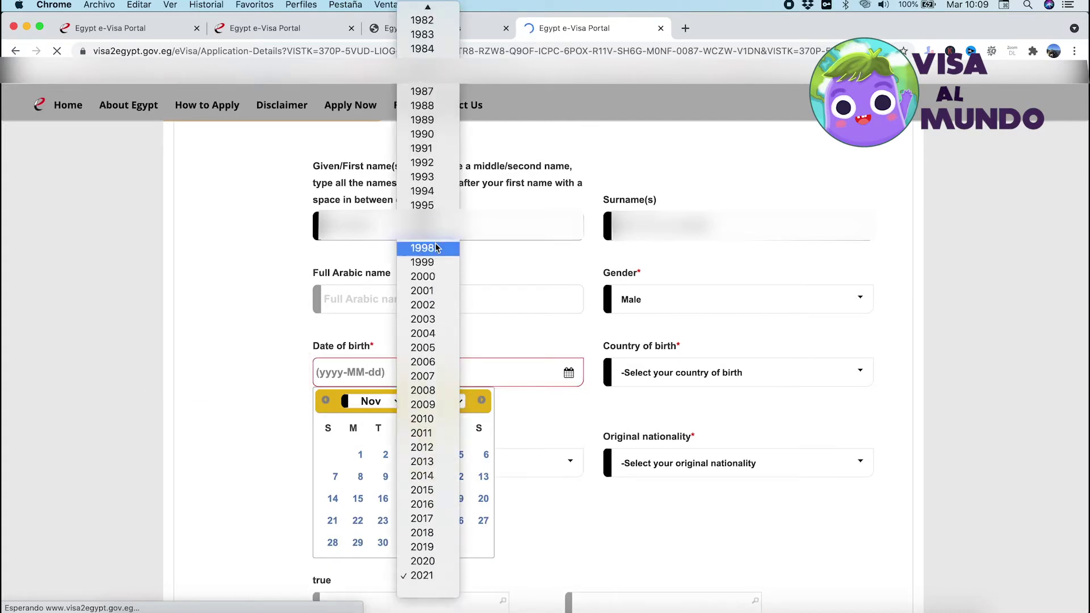
left_click(442, 166)
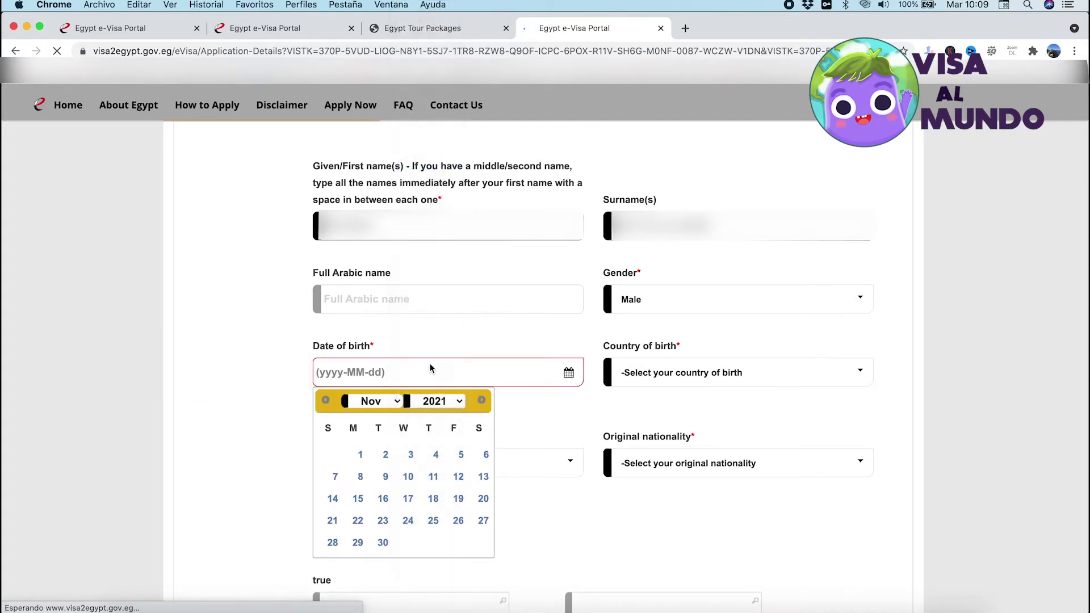
left_click(386, 402)
left_click(388, 419)
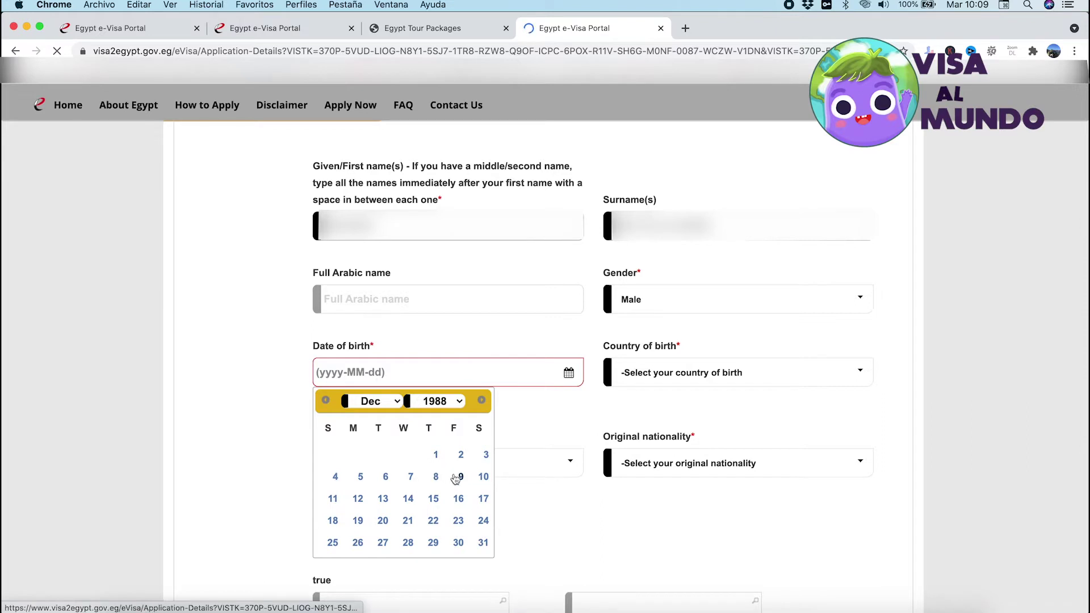
left_click(333, 500)
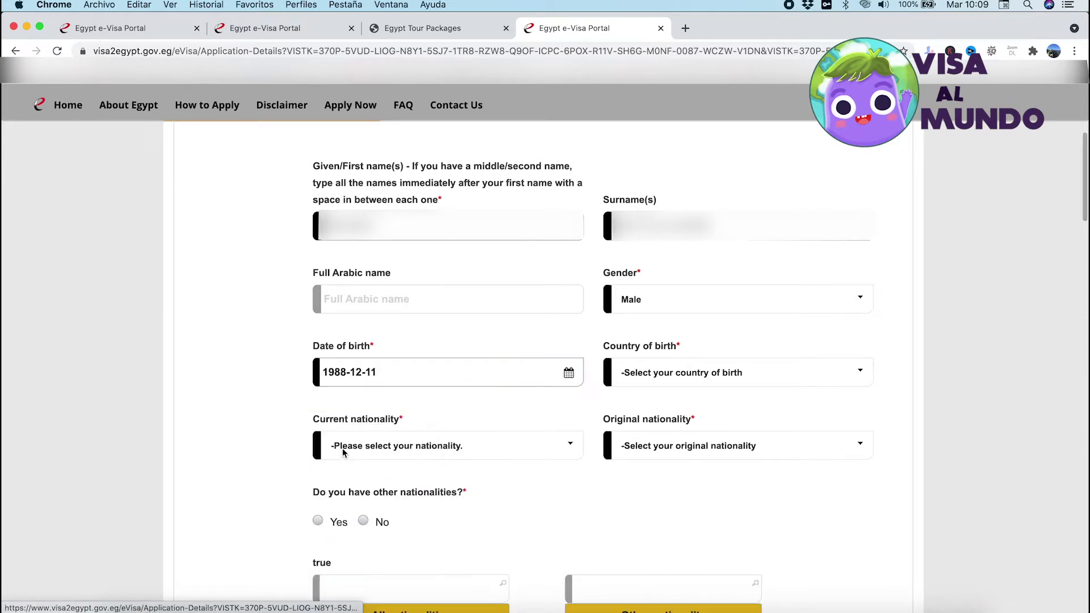
Set country of birth, current nationality and original nationality all to Mexico
left_click(687, 378)
type("mex")
key("Return")
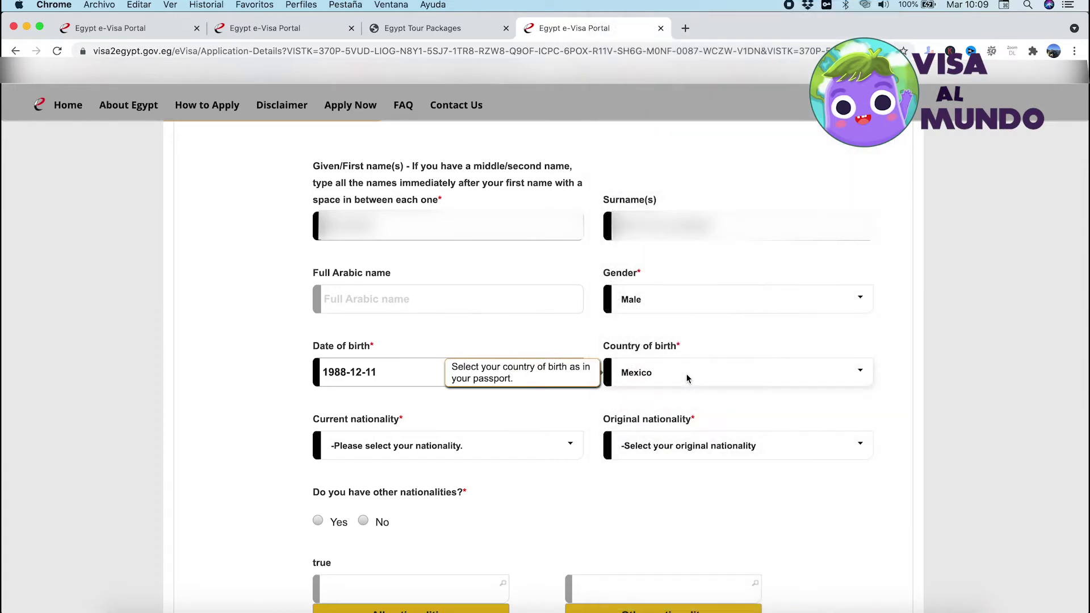
left_click(392, 445)
type("mex")
key("Return")
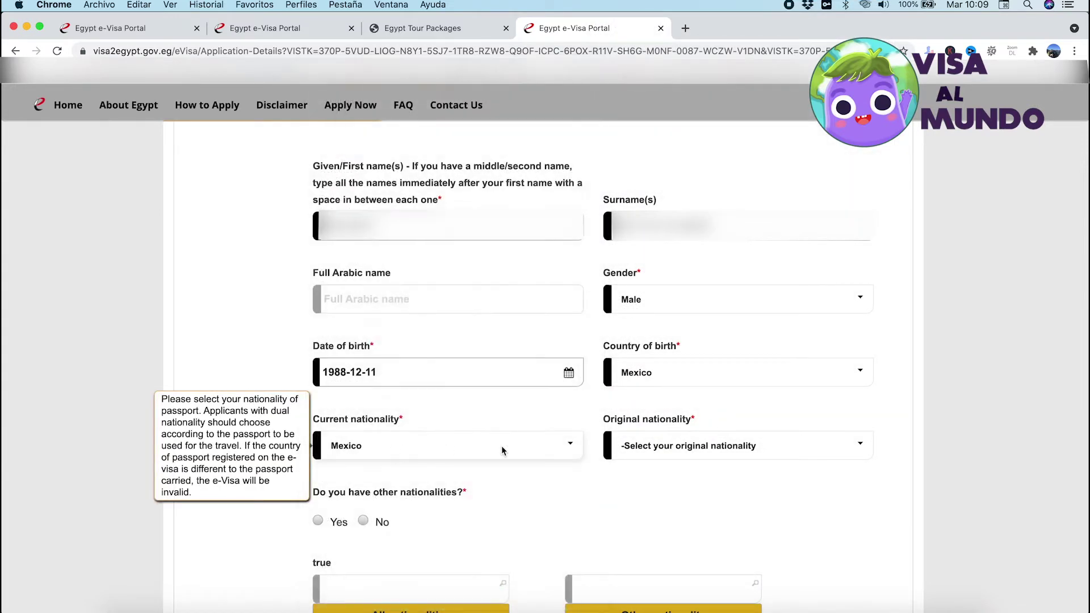
left_click(708, 449)
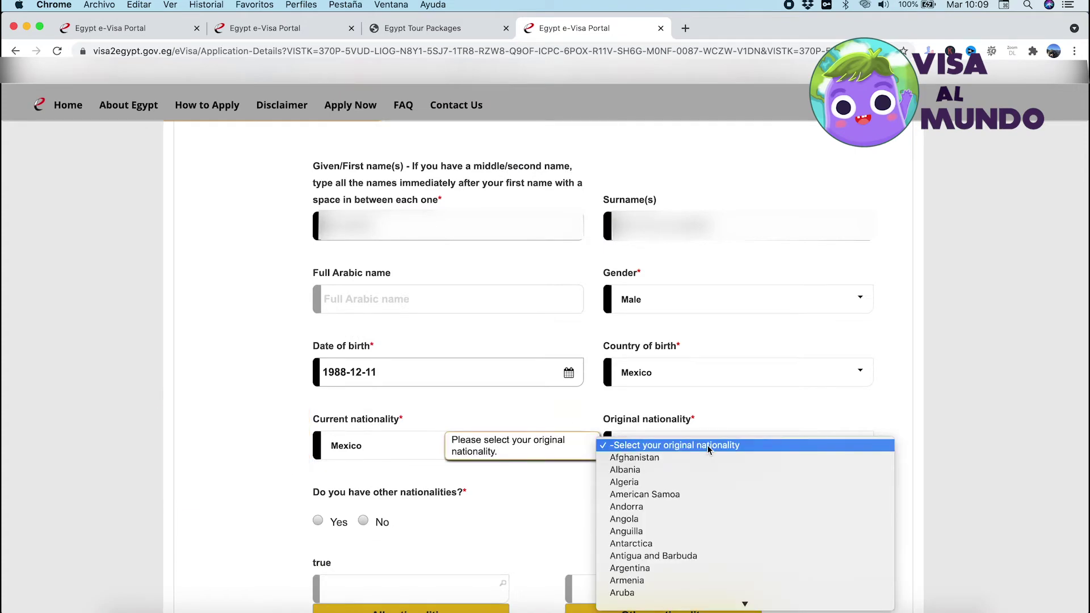
type("mex")
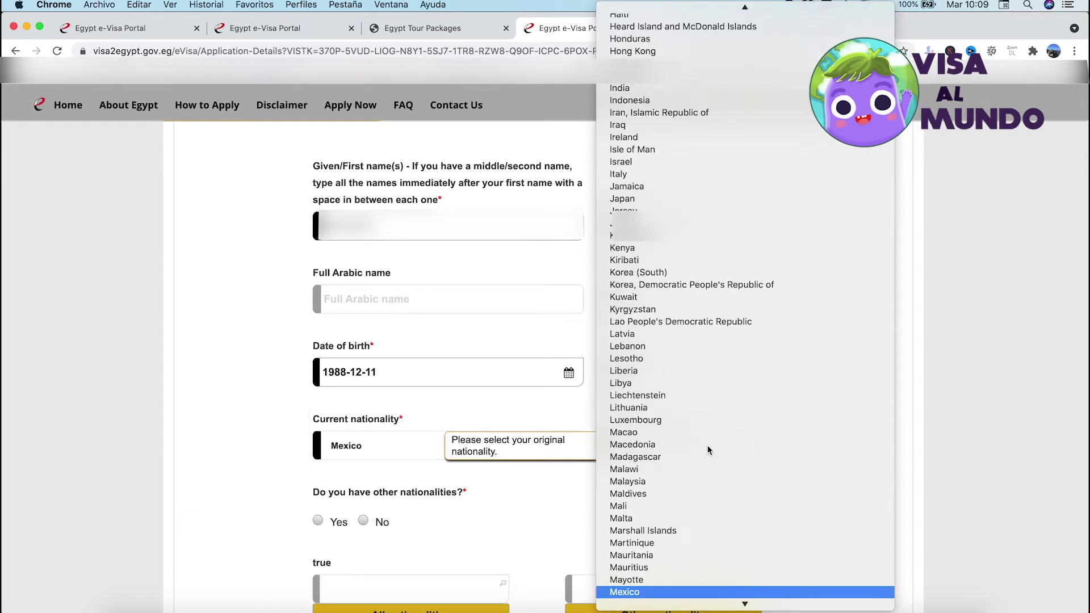
key("Return")
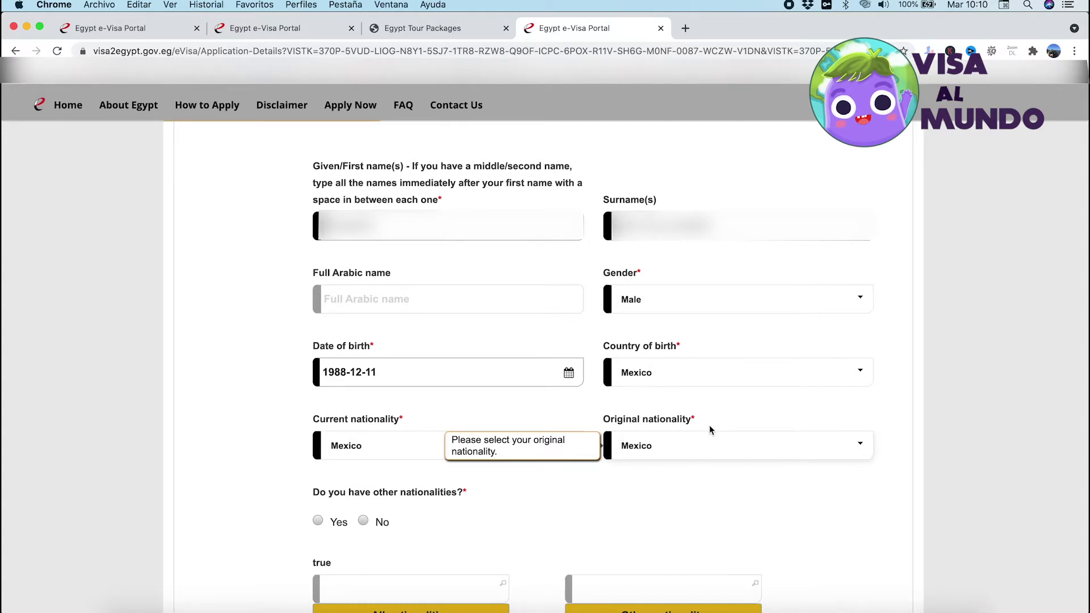
Answer No to having other nationalities
scroll(647, 419, "down", 3)
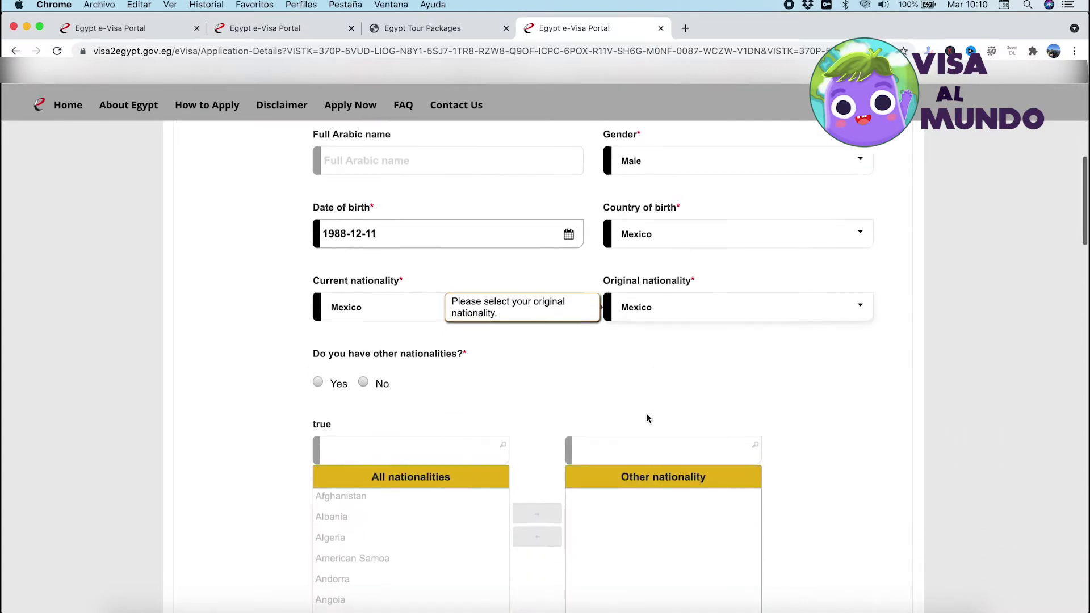
left_click(364, 383)
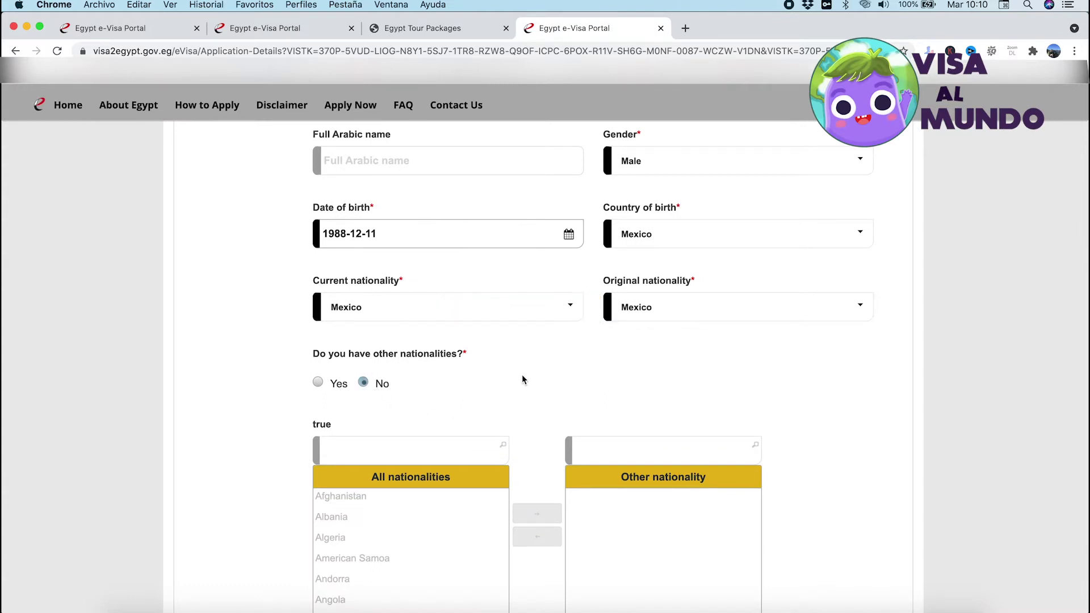
scroll(522, 380, "down", 3)
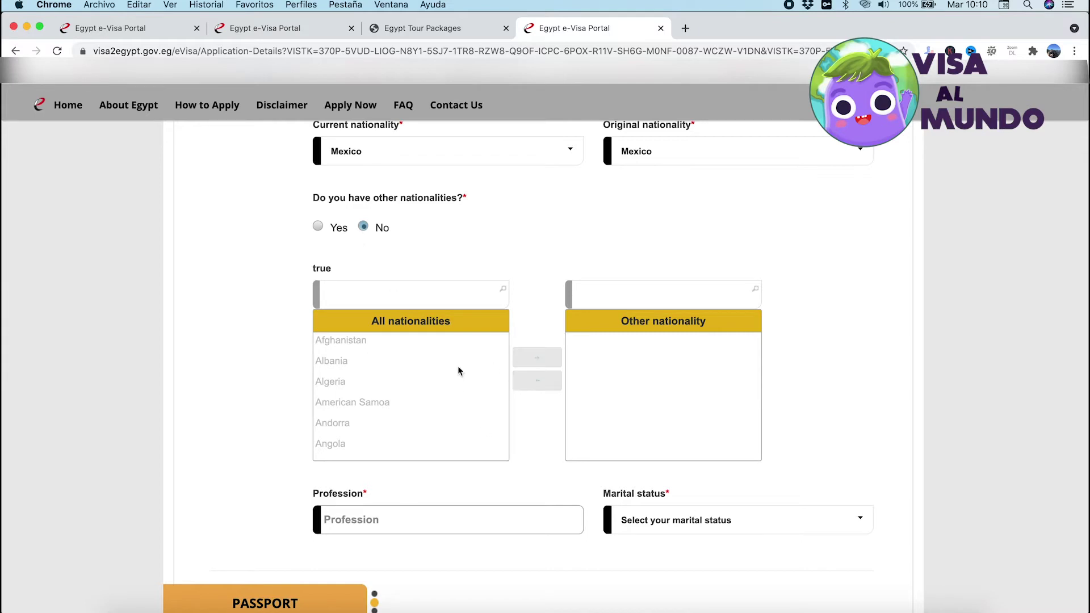
scroll(459, 371, "down", 2)
scroll(459, 371, "down", 1)
Enter MARKETING MANAGER as profession and Single as marital status, then scroll to Passport
scroll(456, 489, "down", 4)
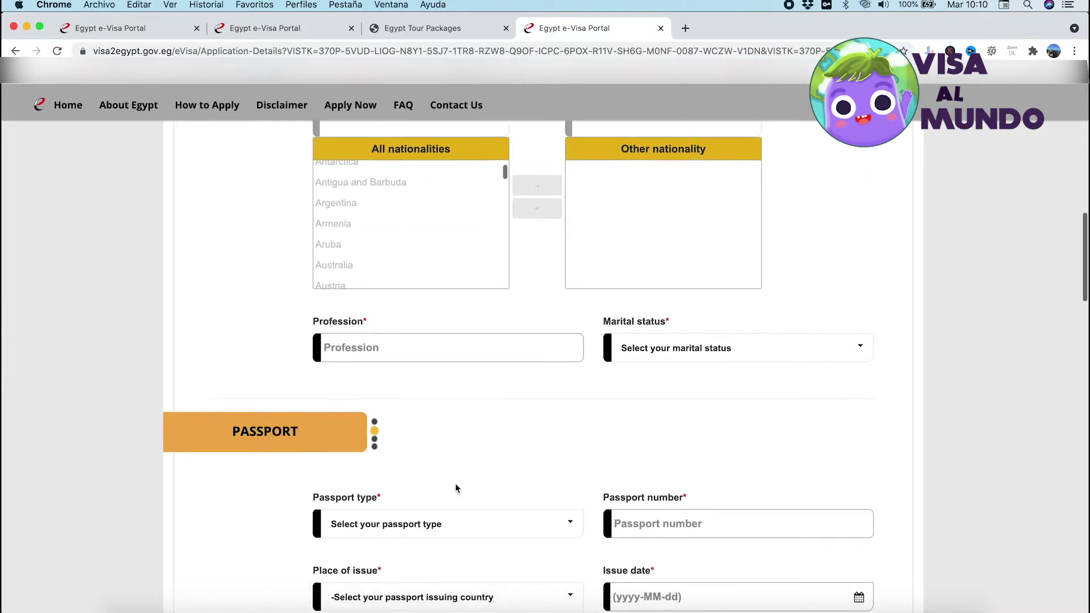
left_click(366, 336)
type("MA")
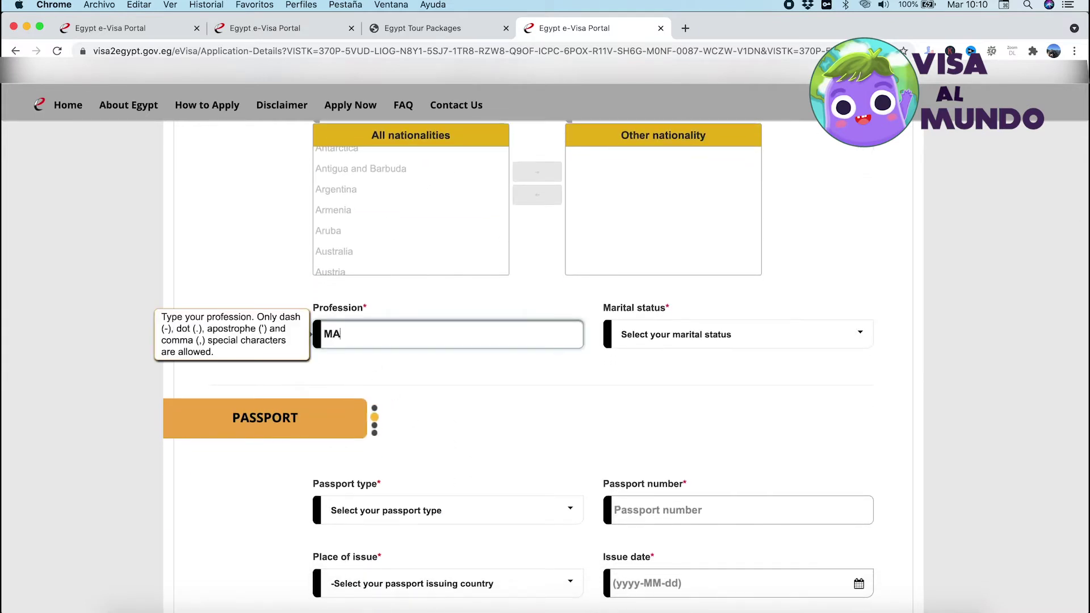
type("RKETING MANAGER")
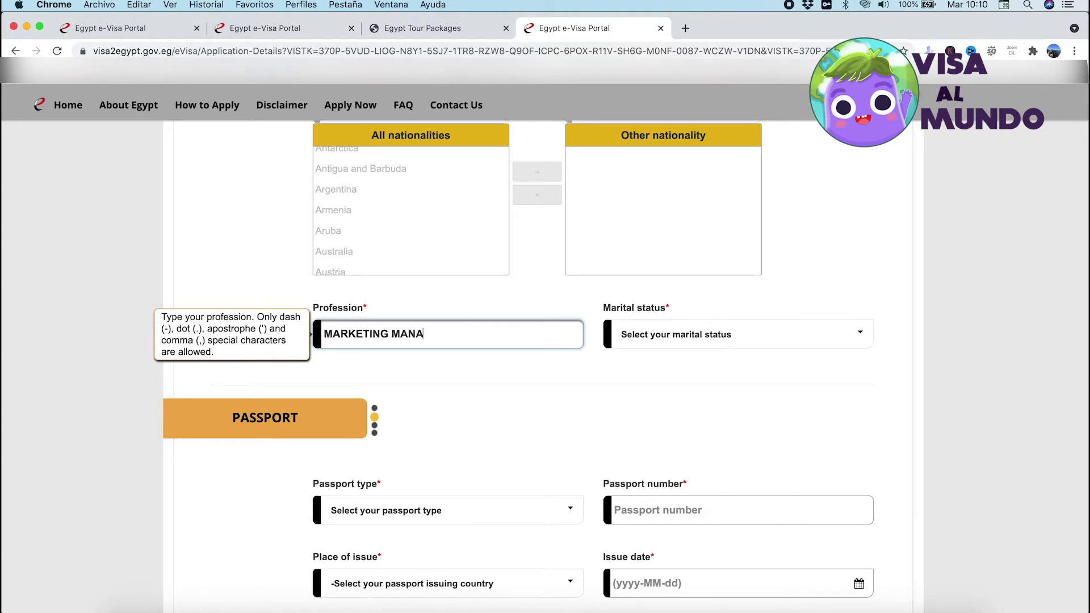
left_click(709, 334)
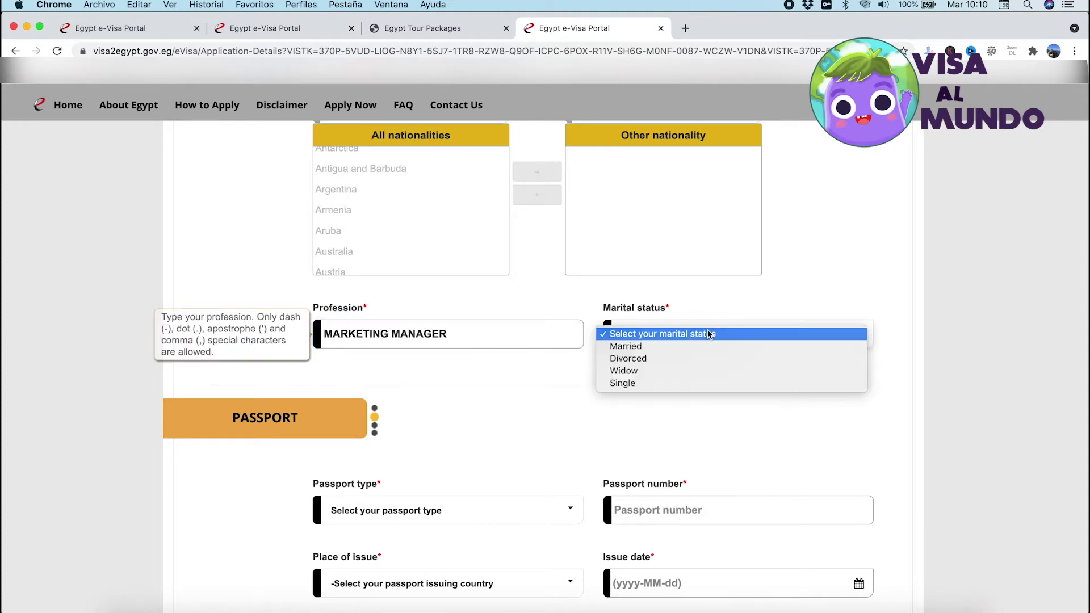
left_click(657, 384)
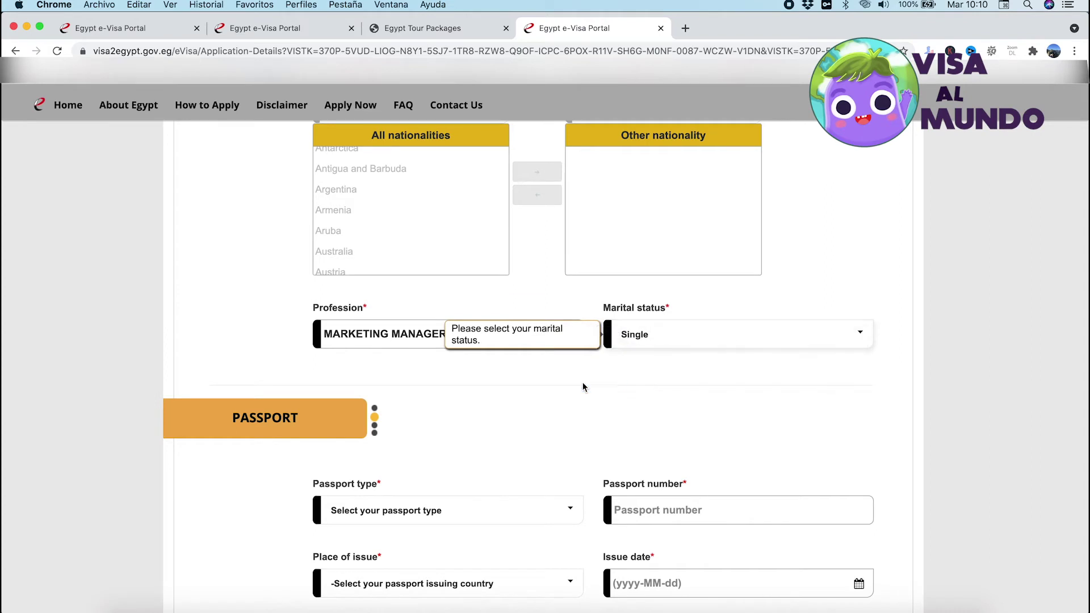
scroll(549, 385, "down", 3)
scroll(550, 391, "down", 2)
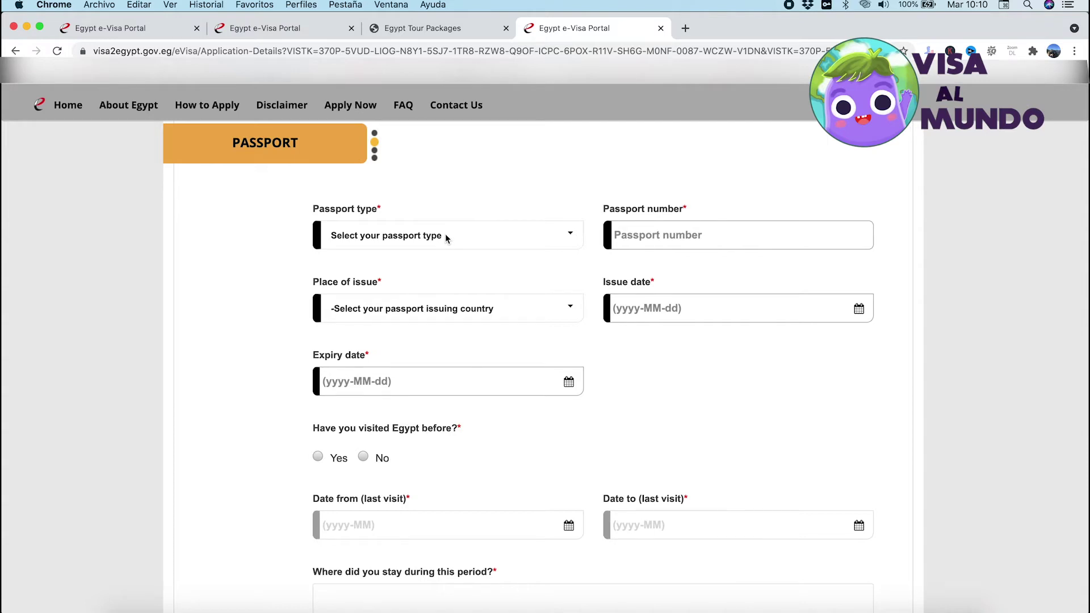
Choose Ordinary Passport, fill the passport number field, and set place of issue to Mexico
left_click(445, 236)
left_click(446, 249)
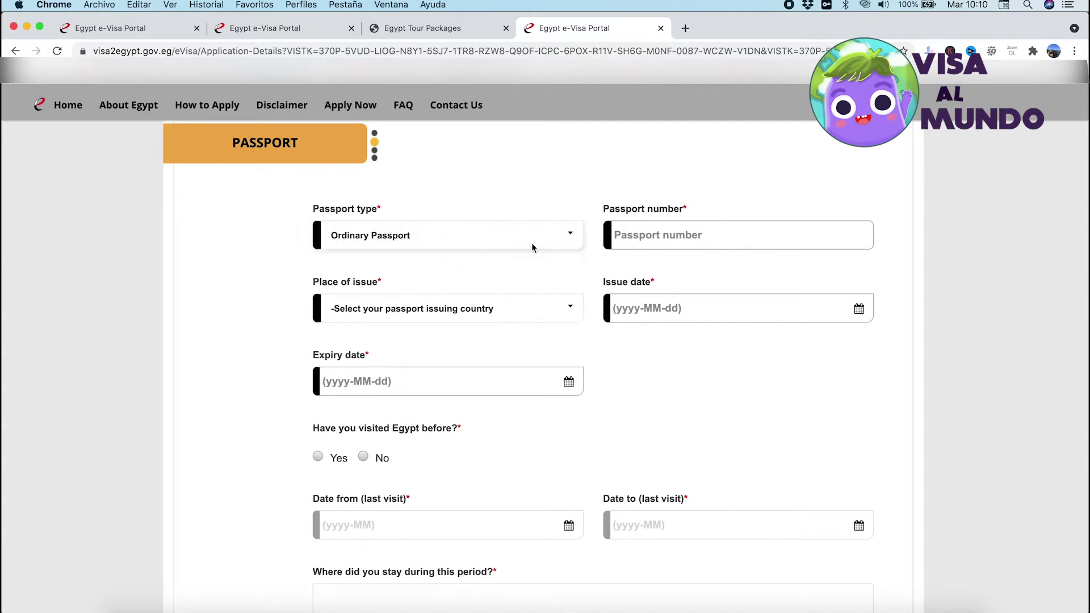
left_click(678, 241)
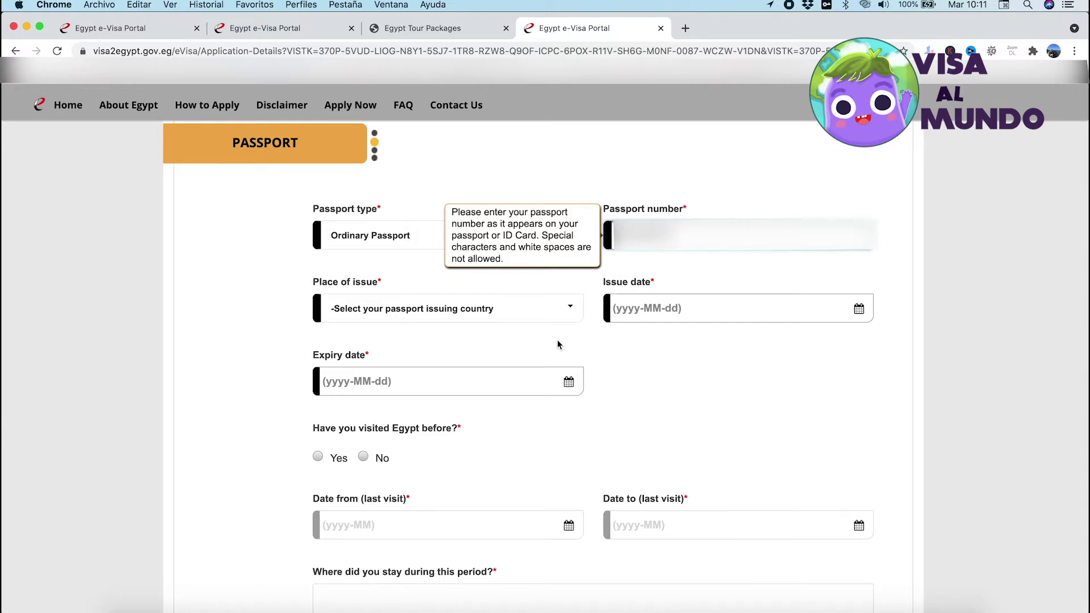
left_click(443, 308)
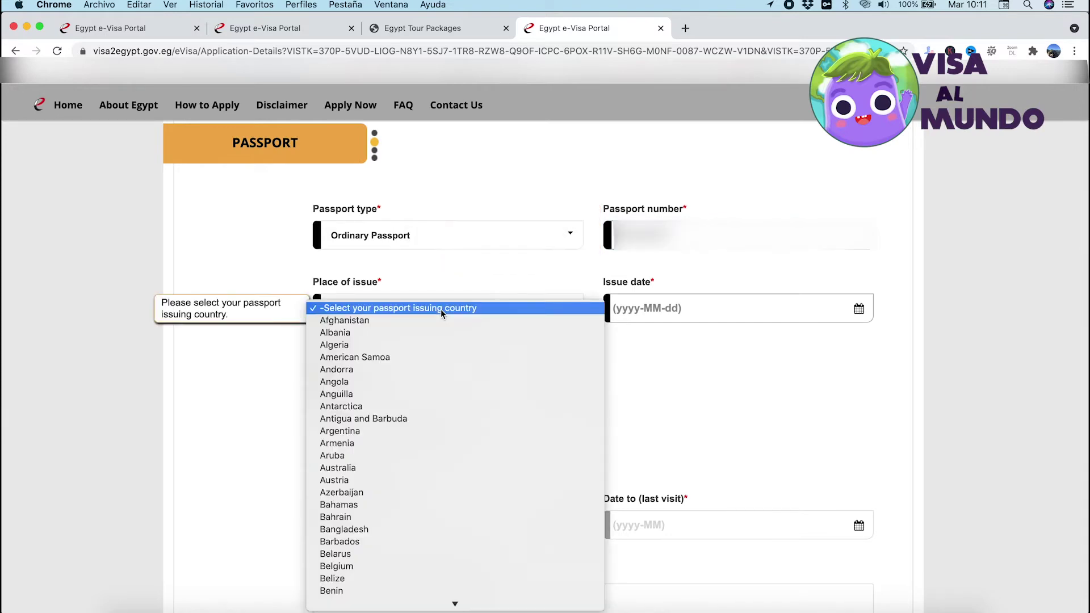
type("mex")
key("Return")
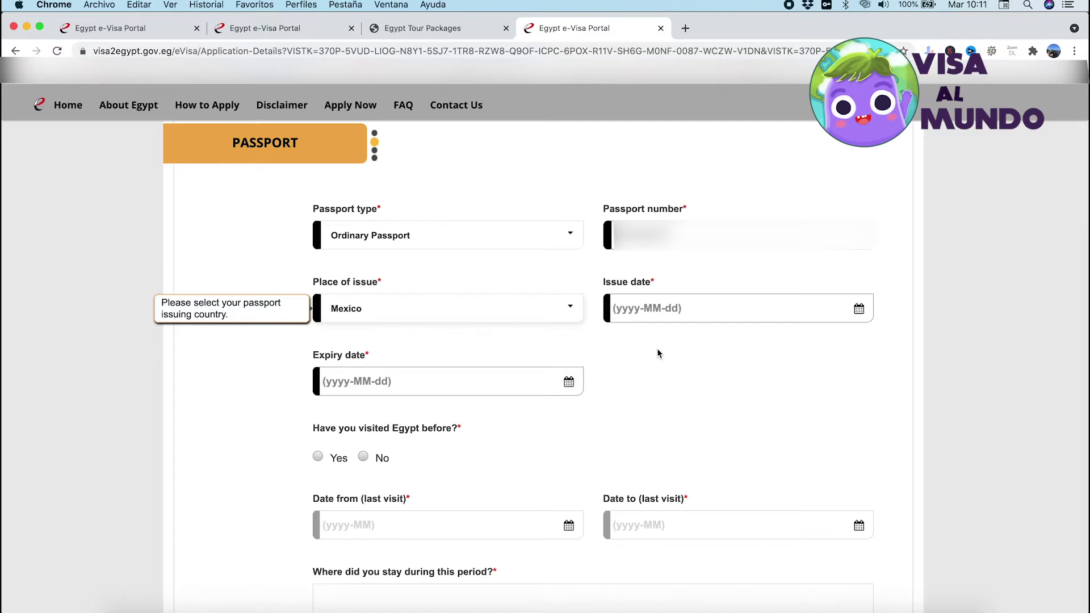
left_click(383, 321)
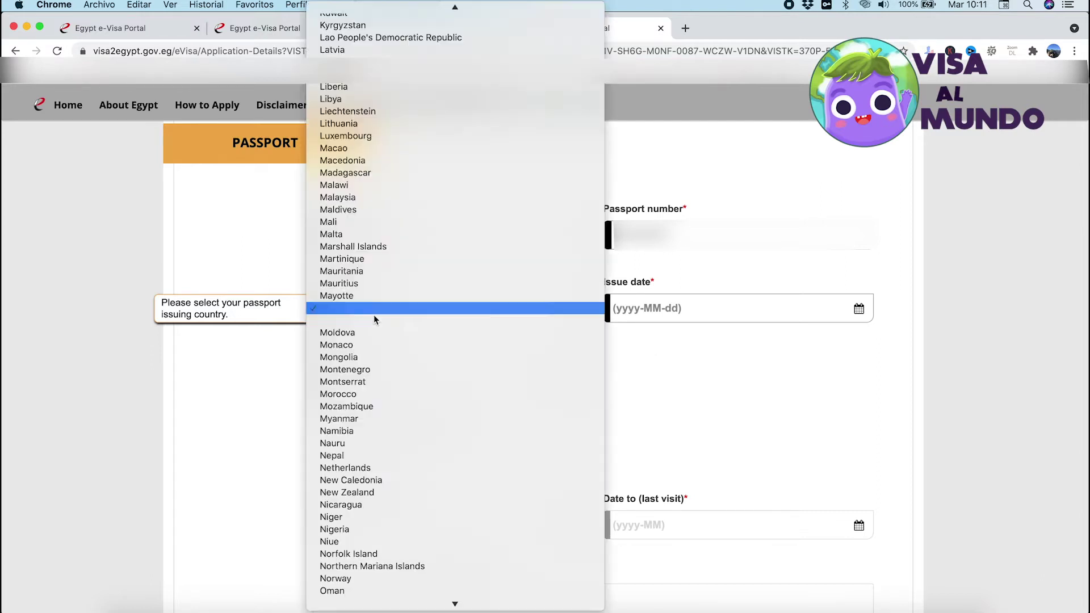
left_click(356, 311)
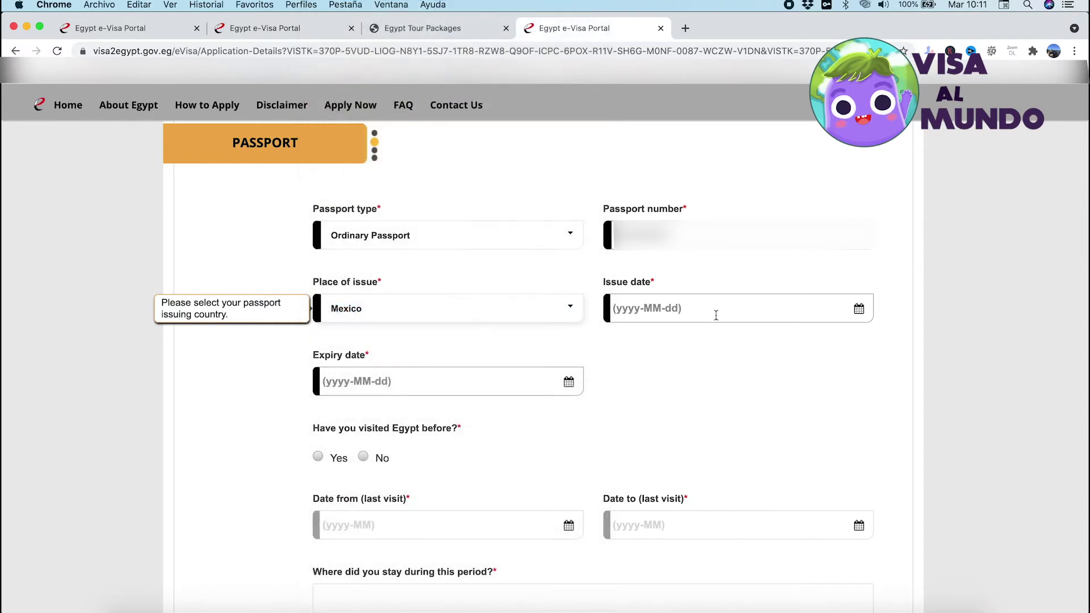
Pick the passport issue date and expiry date in their calendars
left_click(718, 314)
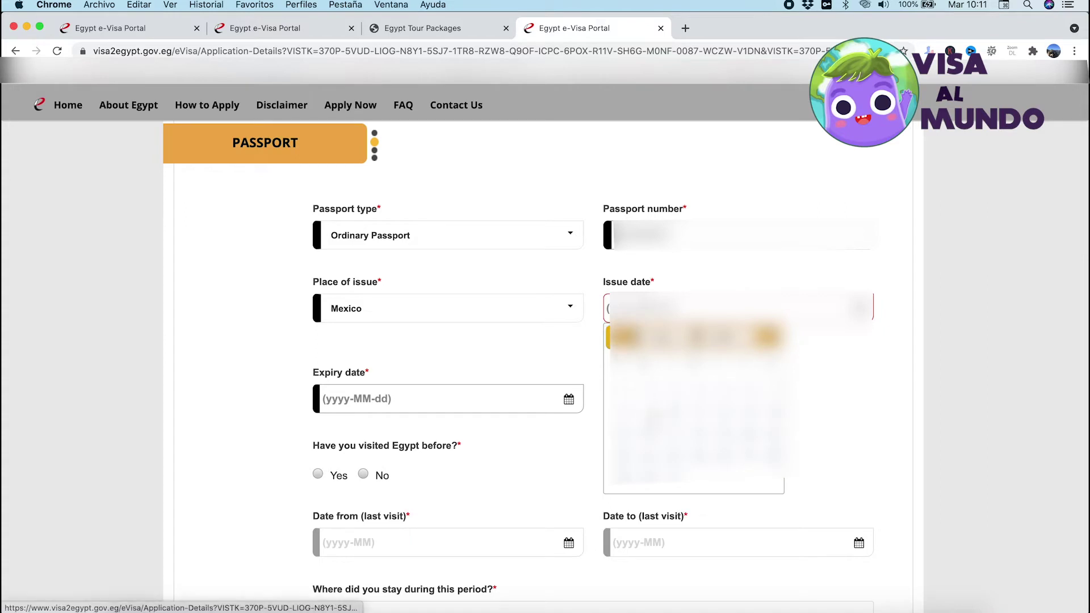
left_click(653, 419)
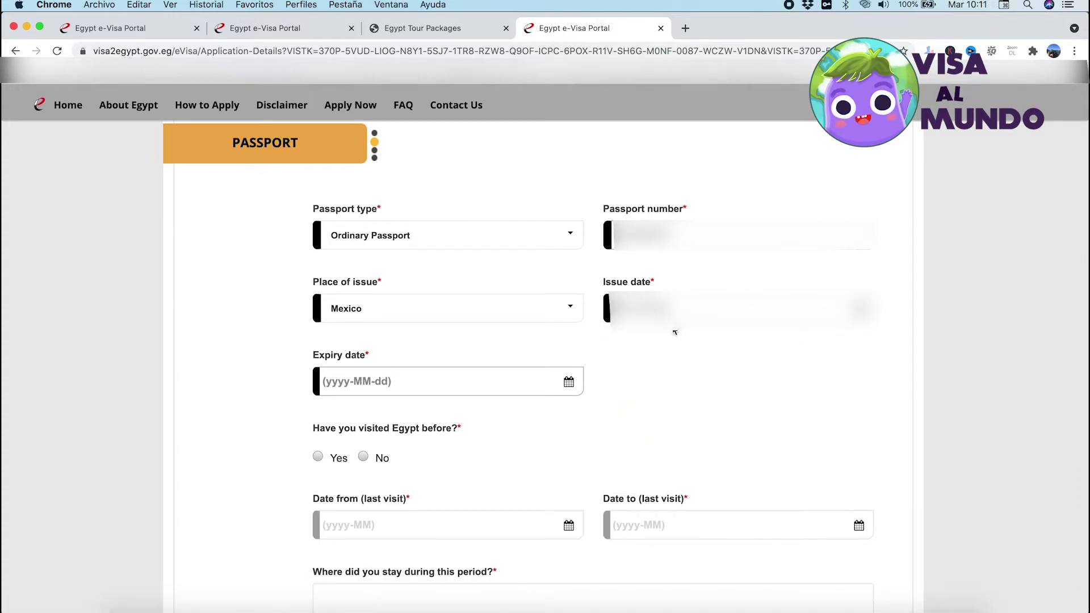
left_click(540, 385)
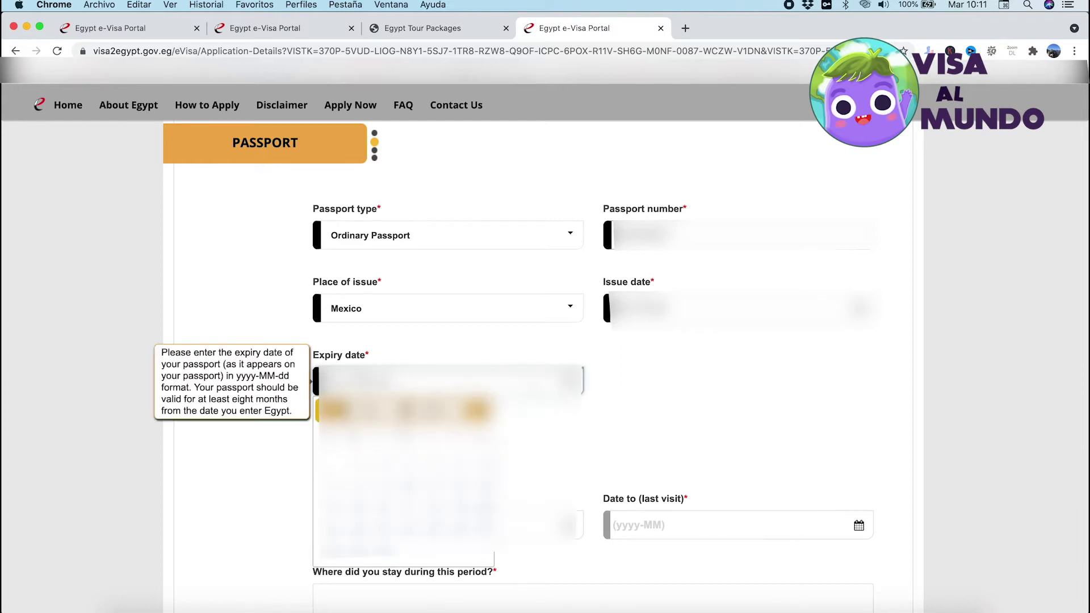
left_click(429, 409)
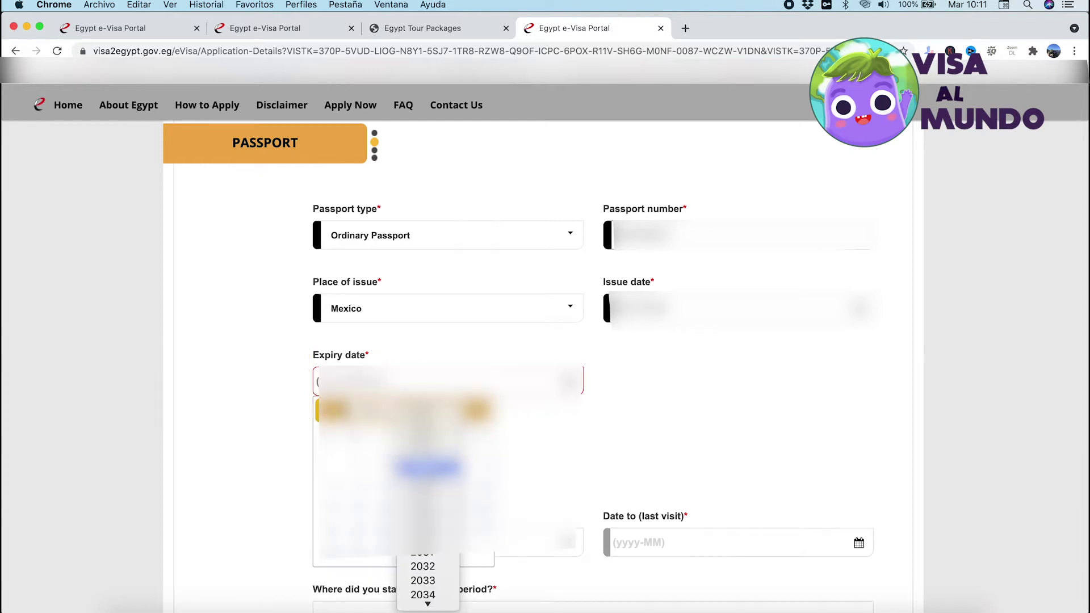
left_click(429, 497)
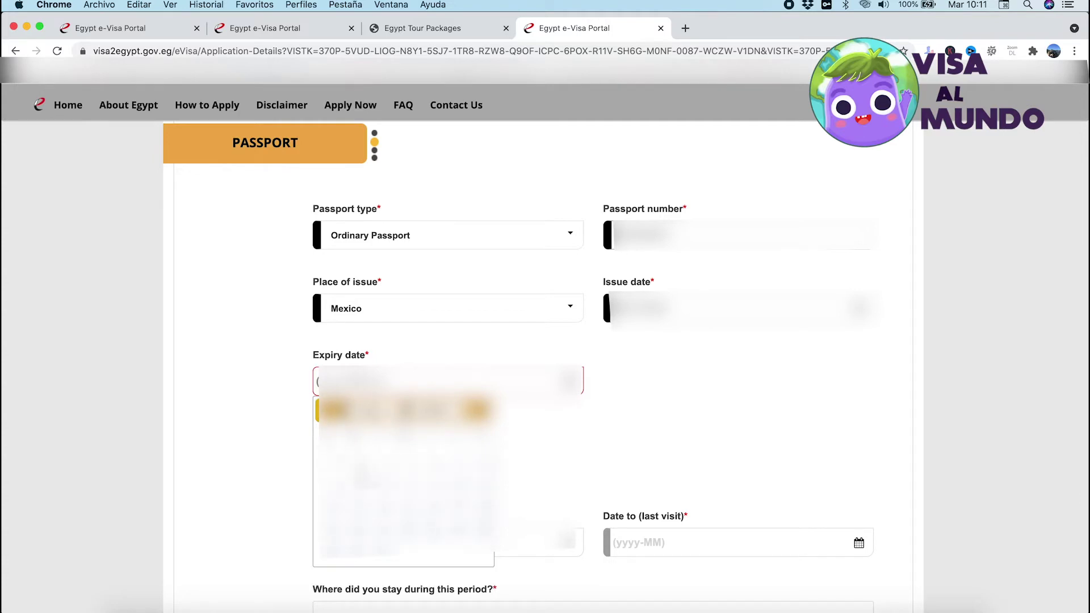
left_click(432, 542)
left_click(432, 380)
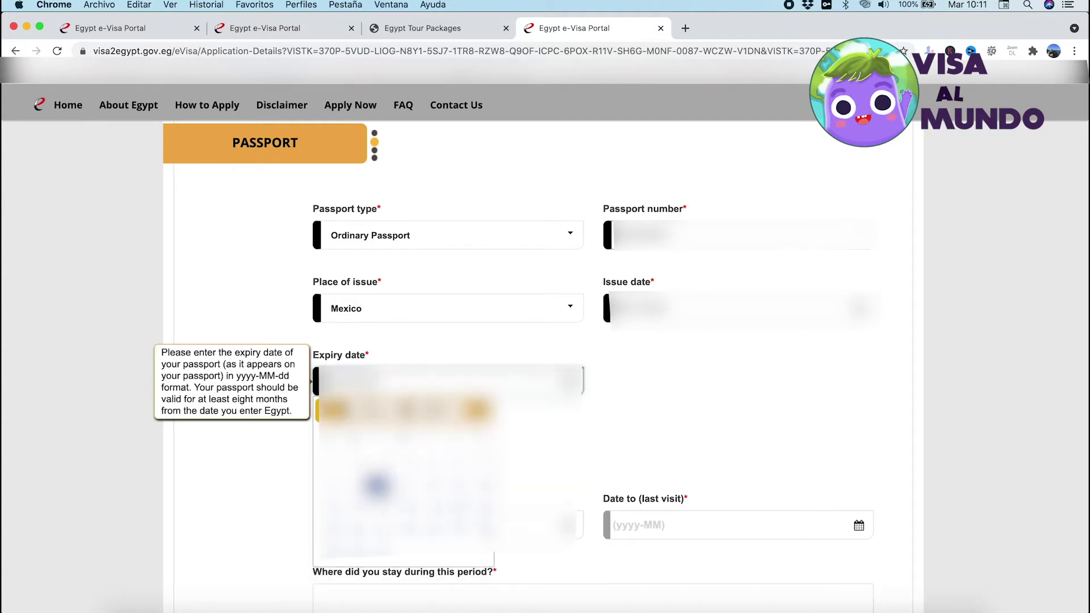
left_click(649, 438)
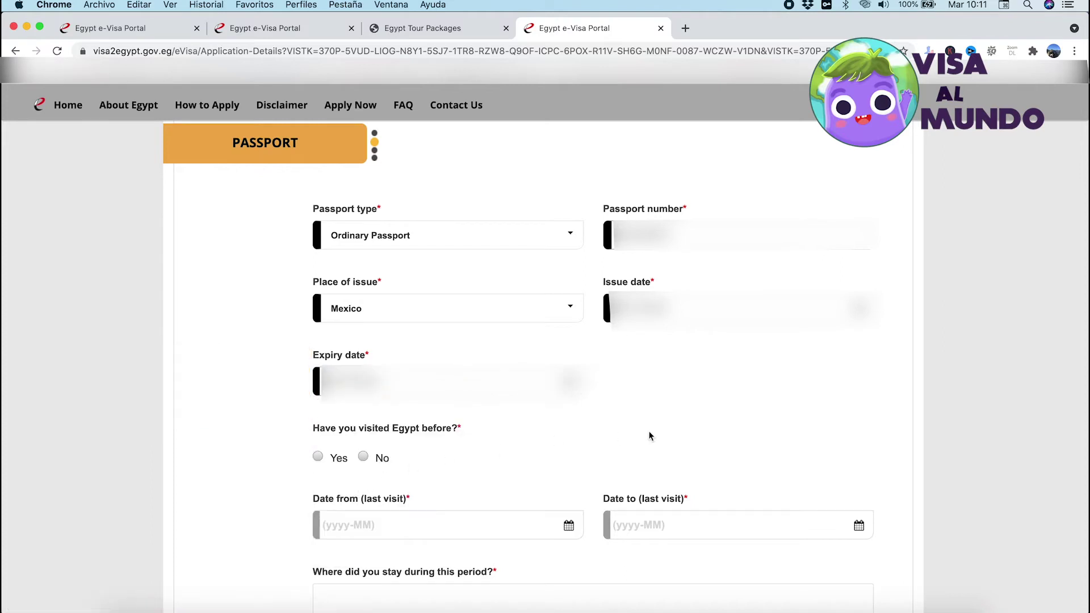
scroll(650, 436, "down", 3)
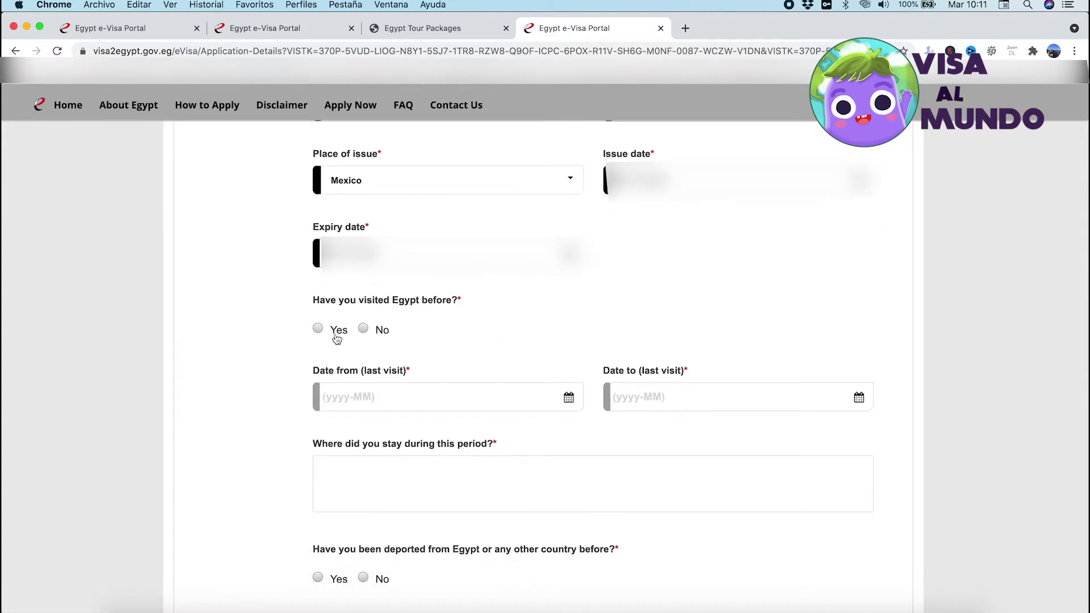
Record a prior Egypt visit from 2019-05 to 2019-05 and paste the Cairo hotel address
left_click(318, 330)
scroll(539, 337, "down", 2)
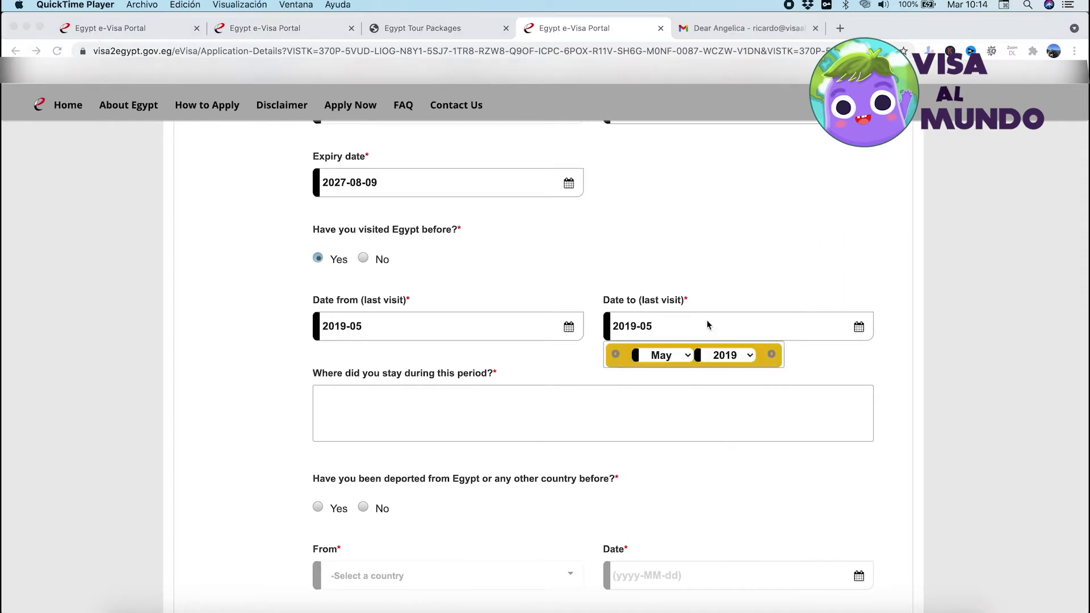
left_click(682, 281)
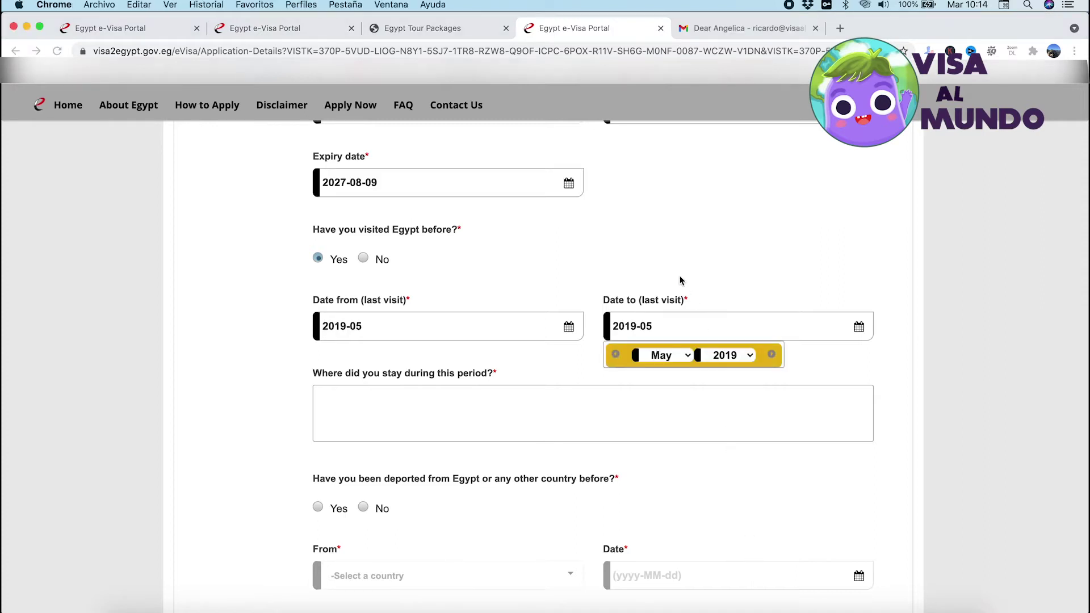
left_click(628, 278)
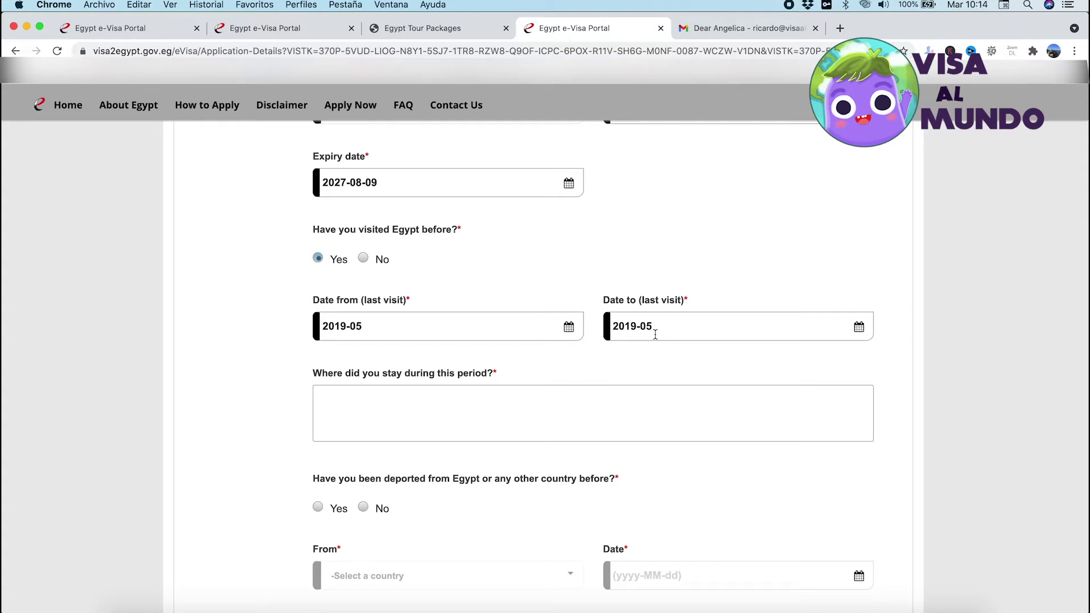
left_click(523, 404)
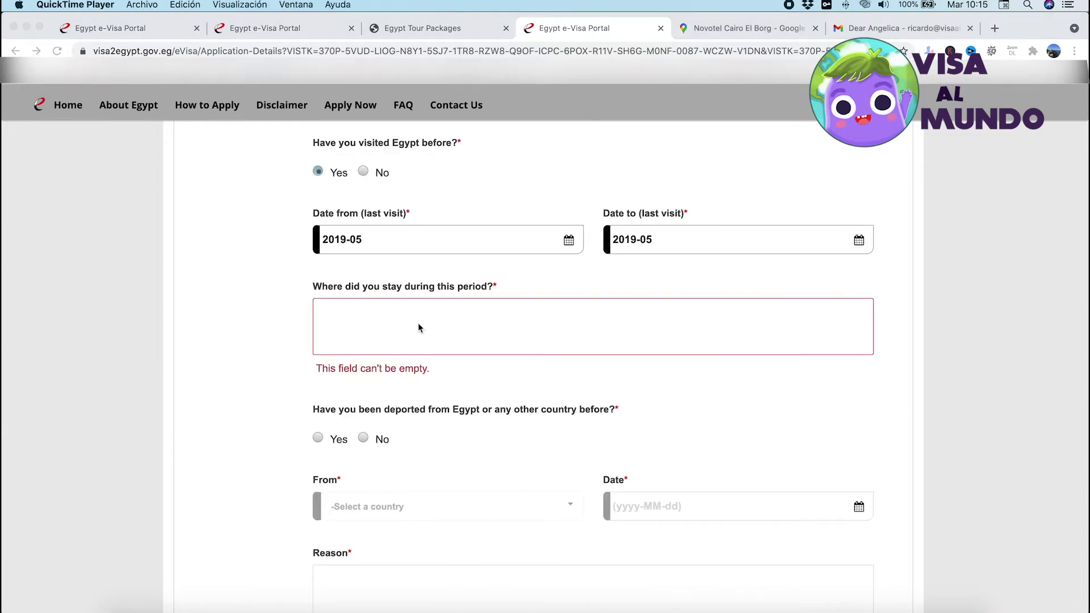
left_click(418, 324)
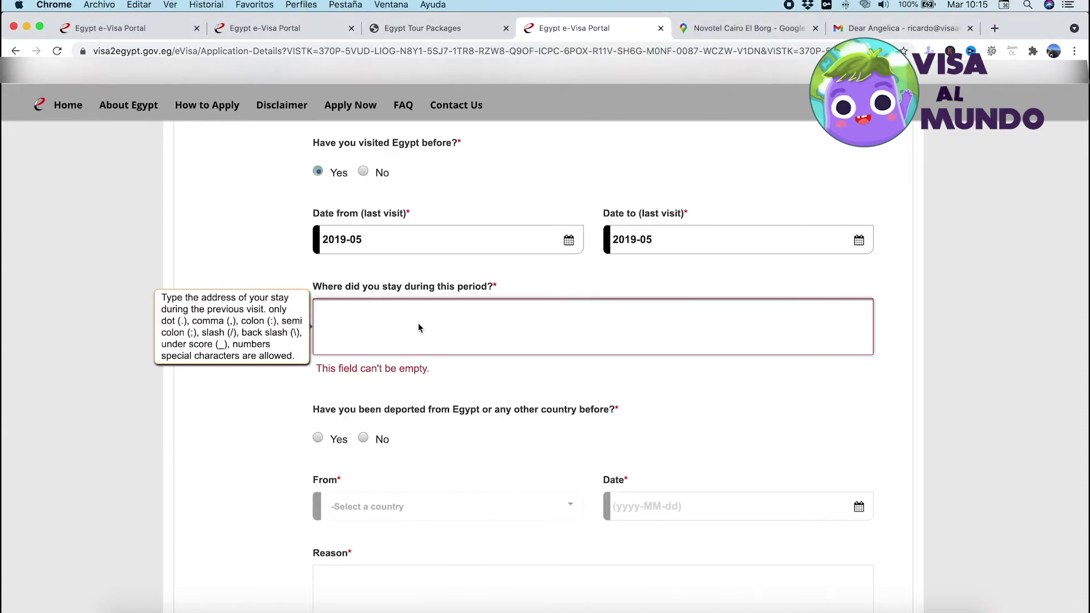
type("3 Saraya‹ Gezira St, El‹ Zamalek, Cairo Governorate 11211, Egipto")
left_click(260, 441)
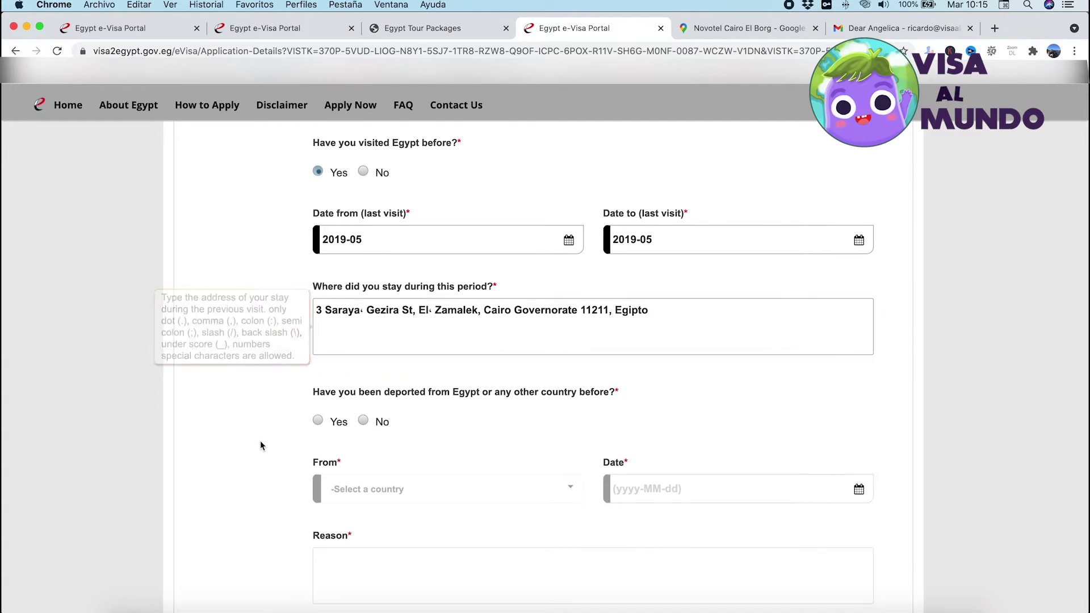
Mark No for past deportation and scroll down to the Contact Details section
scroll(260, 441, "down", 3)
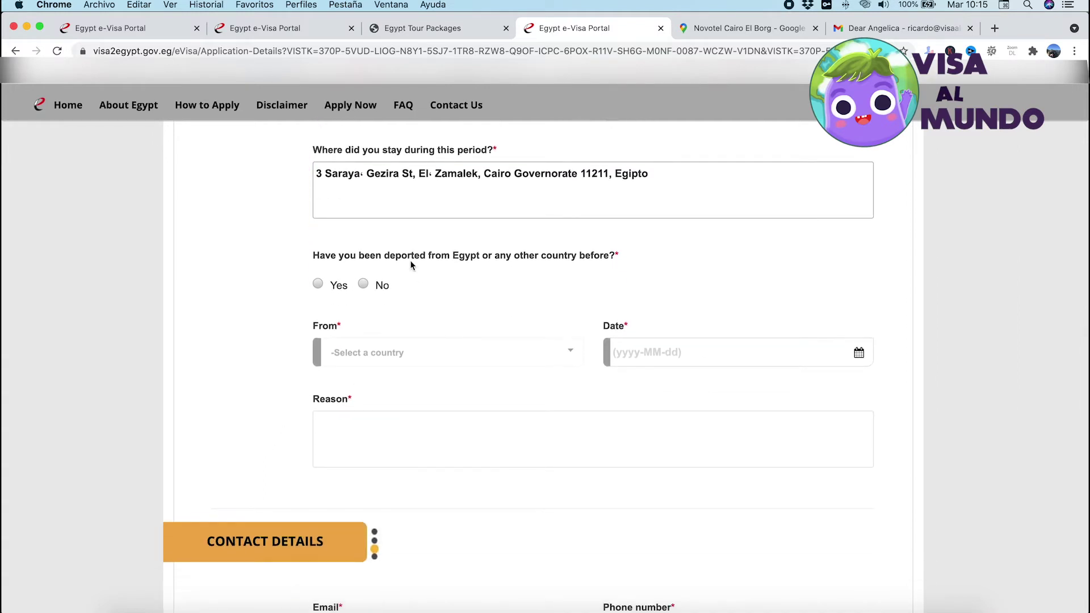
left_click_drag(313, 255, 613, 266)
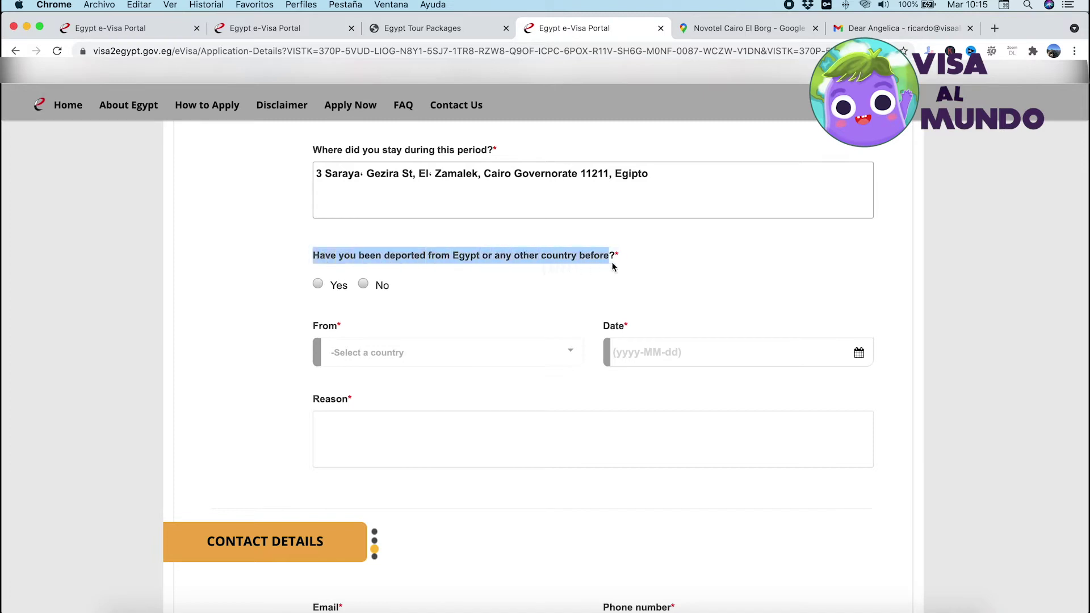
left_click(369, 285)
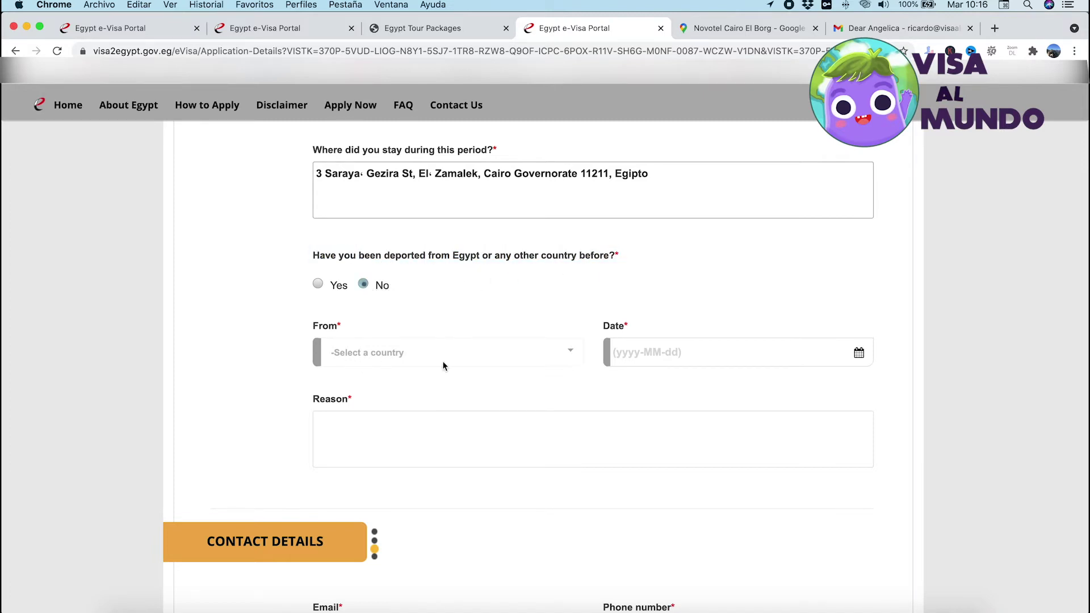
scroll(519, 361, "down", 5)
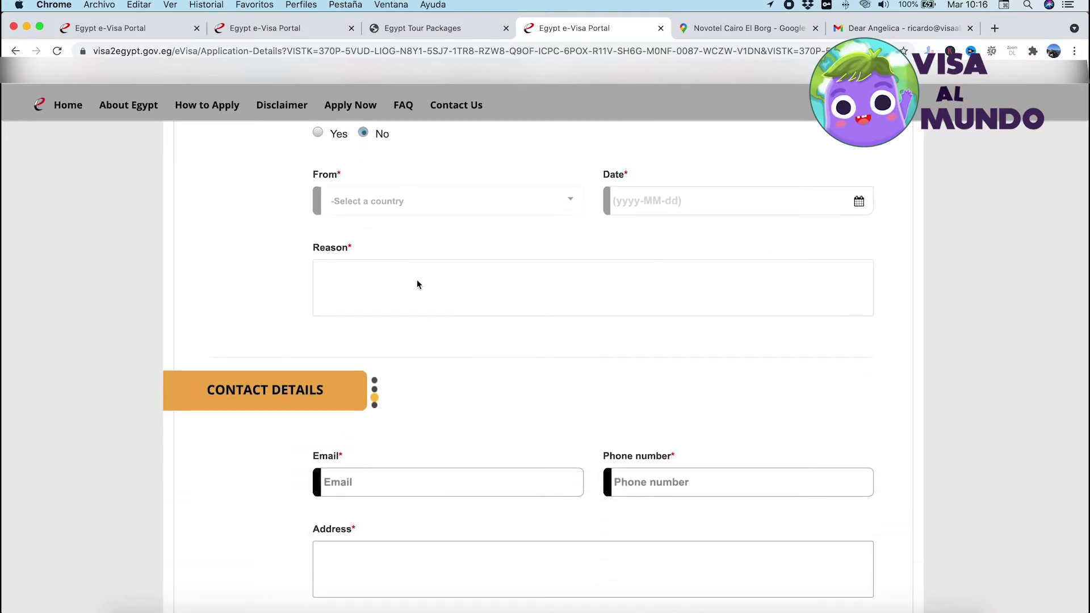
scroll(417, 284, "down", 5)
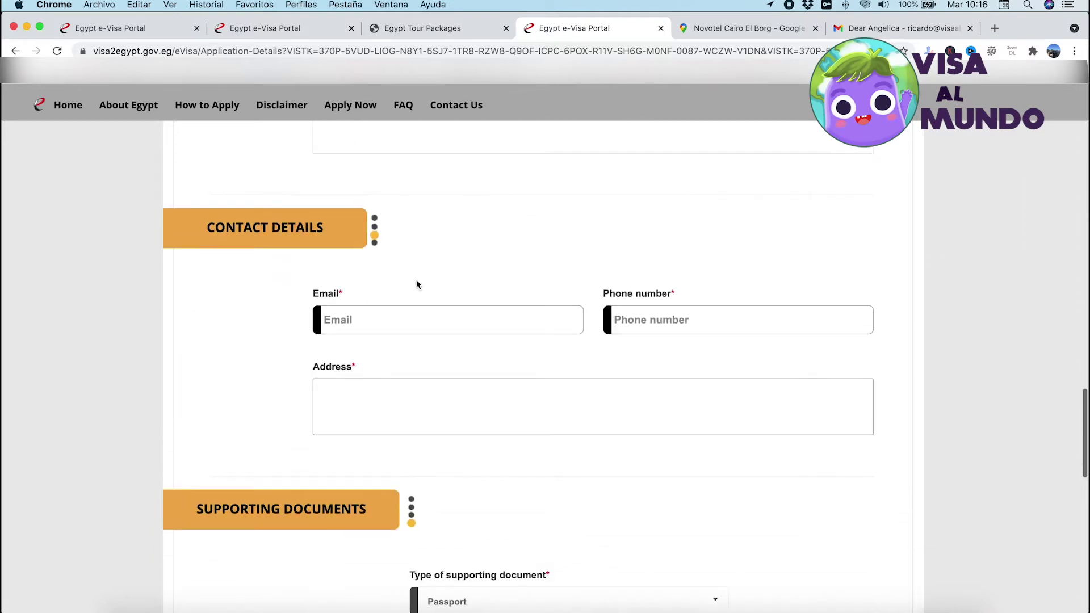
Type the applicant's e-mail address, fixing an initial mistype, and enter the phone number
left_click(392, 316)
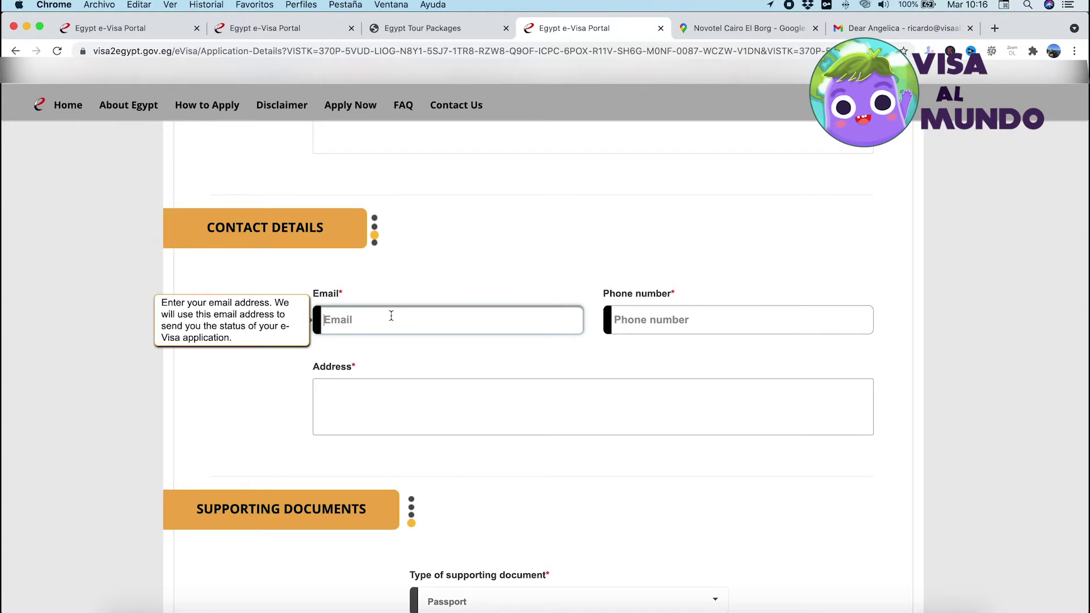
type("ricardo")
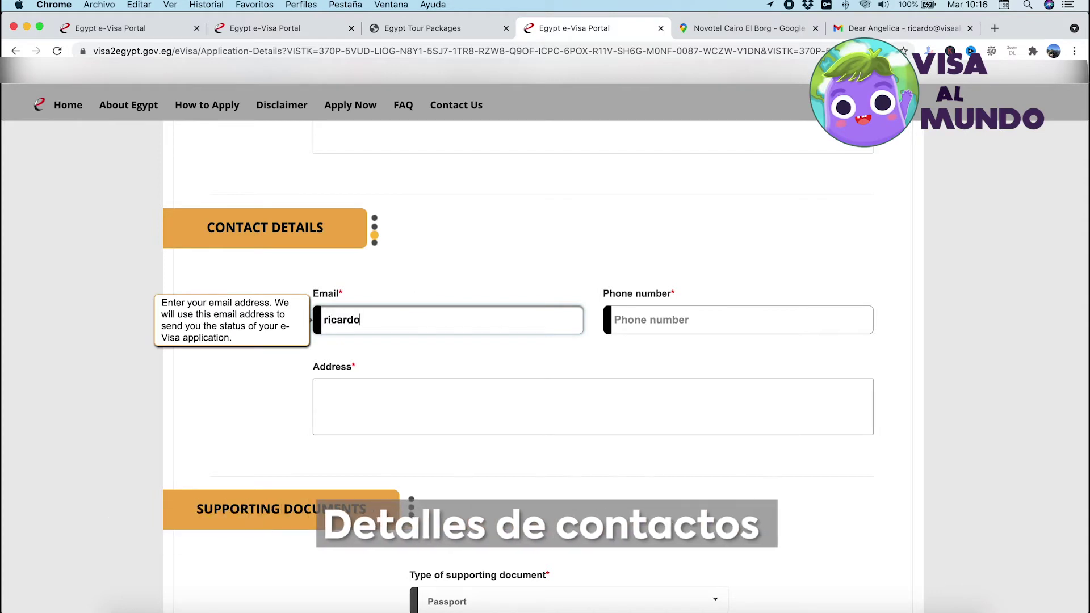
key("BackSpace")
key("BackSpace")
key("BackSpace")
key("BackSpace")
key("BackSpace")
key("BackSpace")
key("BackSpace")
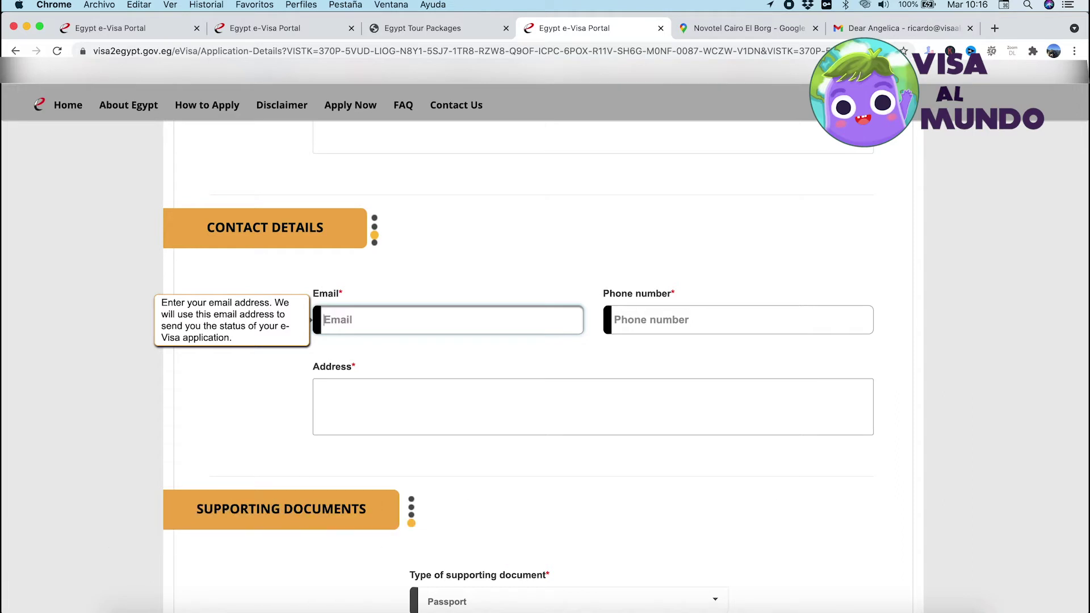
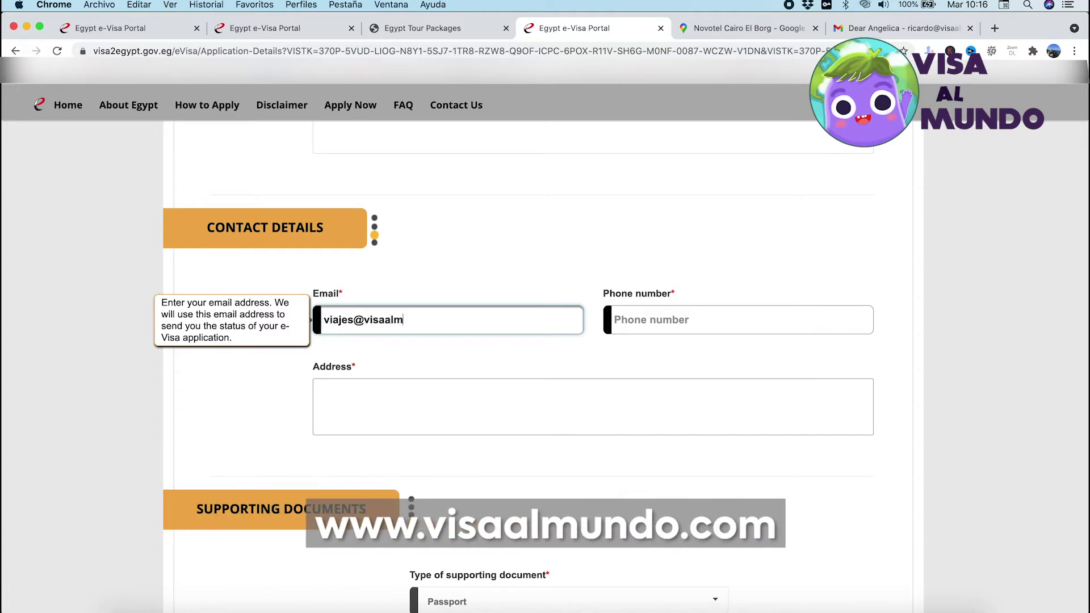
left_click(629, 318)
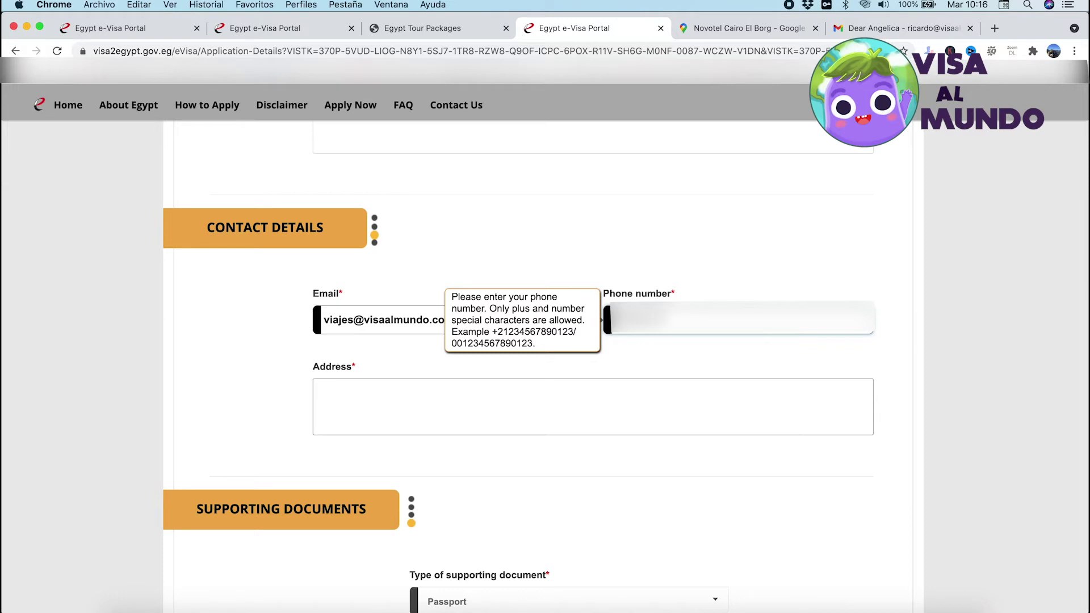
type("5")
left_click(394, 407)
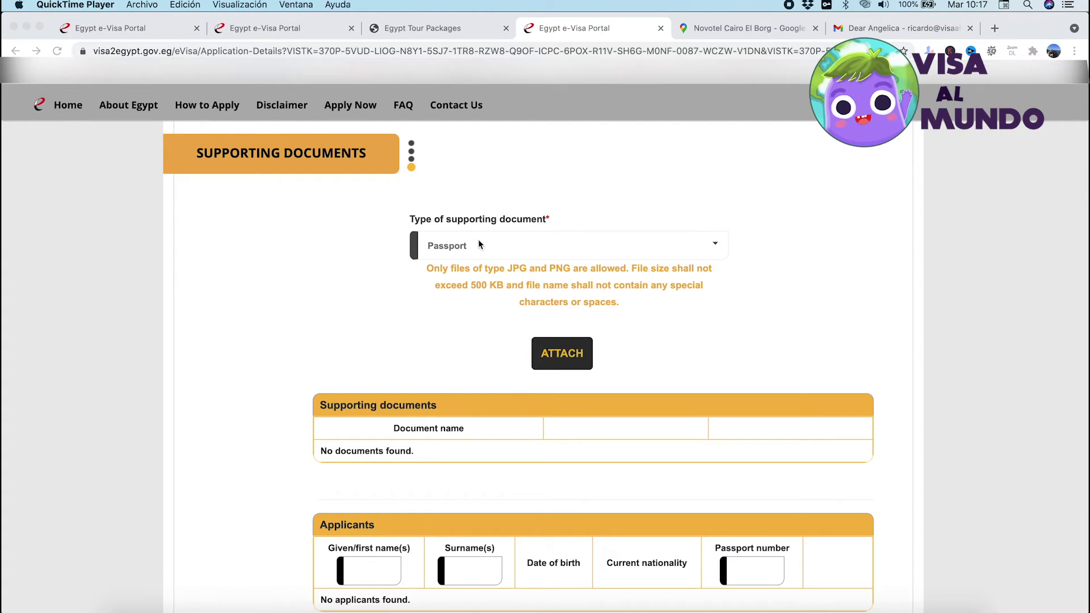
Start attaching a supporting document and browse the file picker to the desktop
left_click(509, 244)
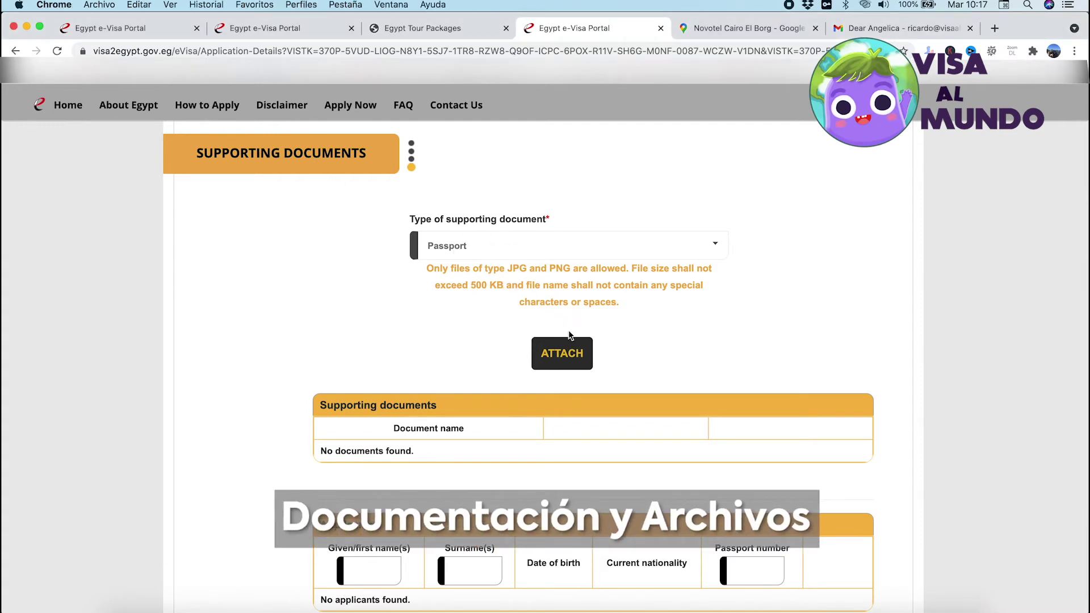
left_click(568, 359)
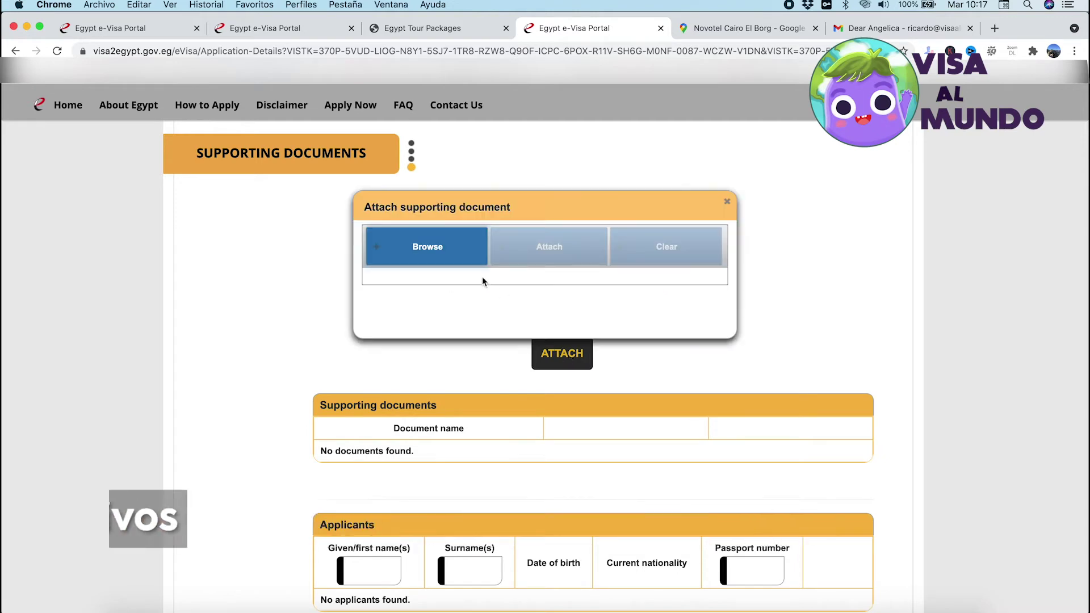
left_click(435, 251)
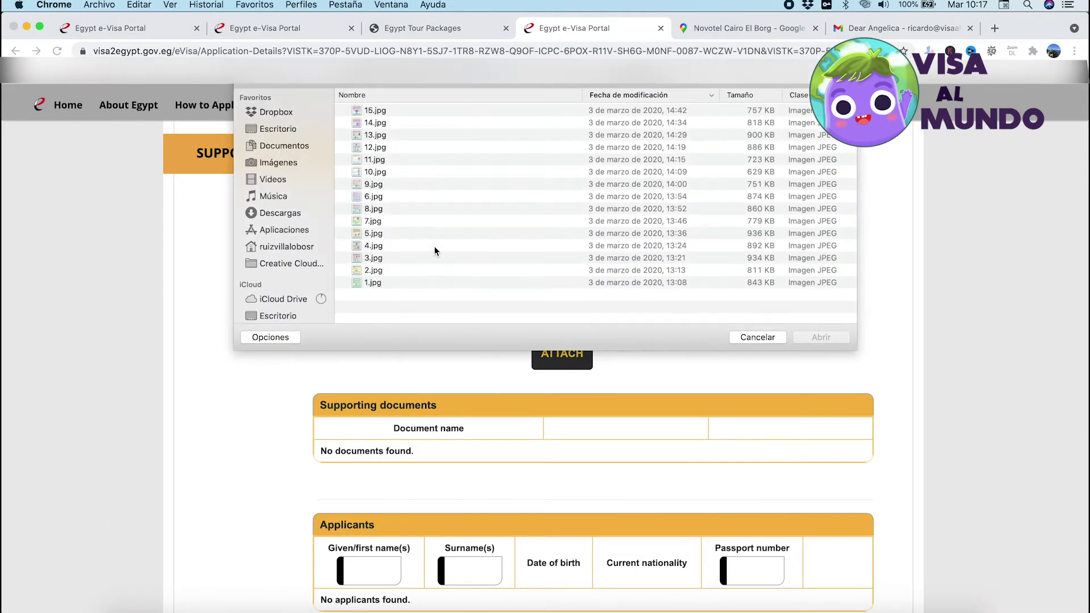
left_click(299, 128)
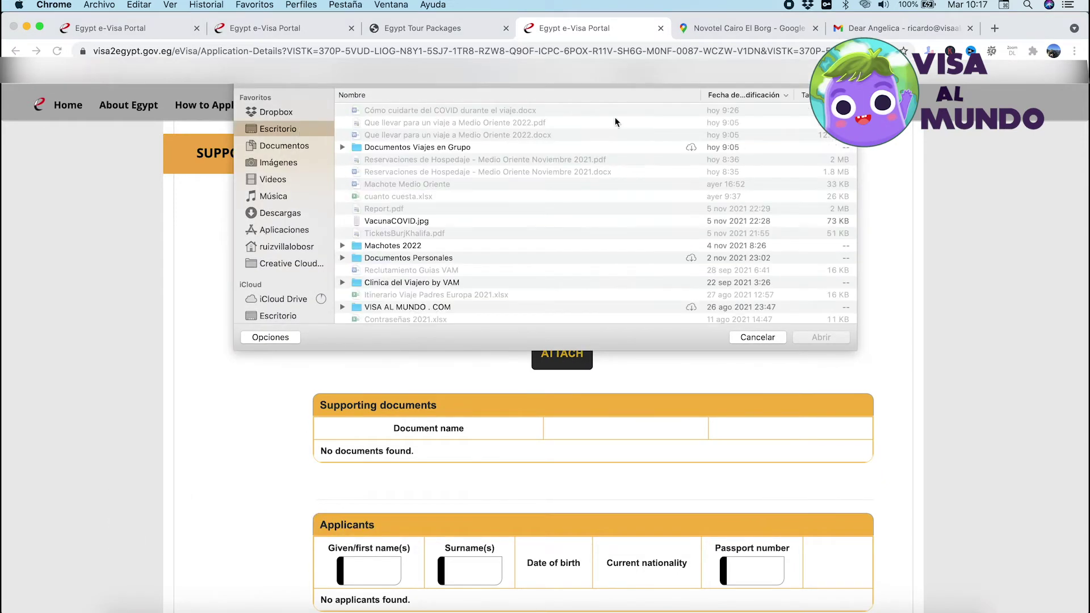
Search for 'pasaporte', preview the first passport image, and close the picker without attaching
scroll(615, 117, "up", 2)
type("passporte")
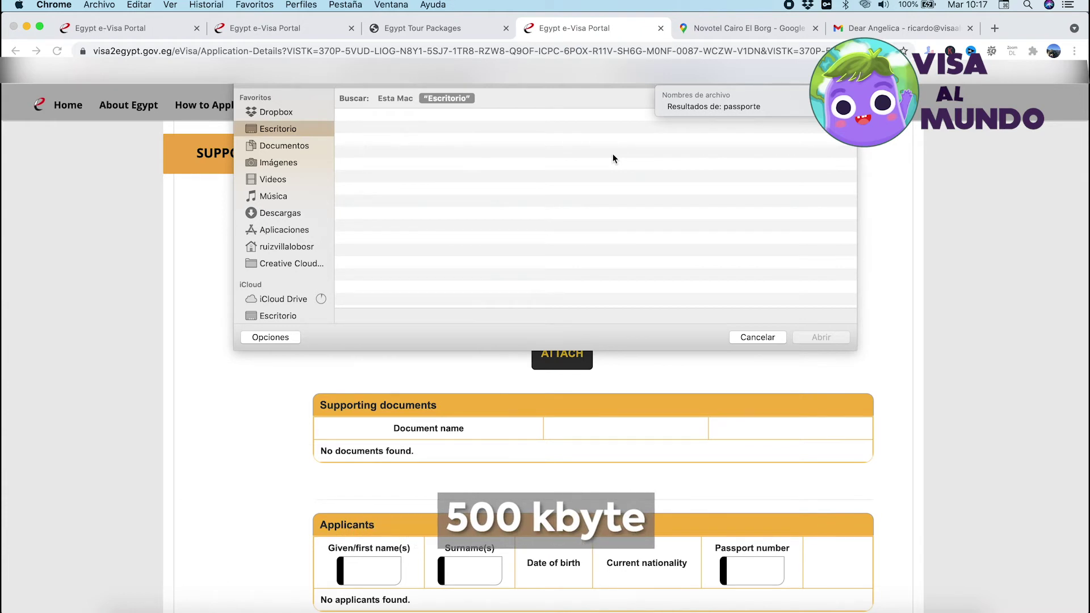
key("BackSpace")
key("BackSpace")
key("BackSpace")
key("BackSpace")
key("BackSpace")
key("BackSpace")
type("ap")
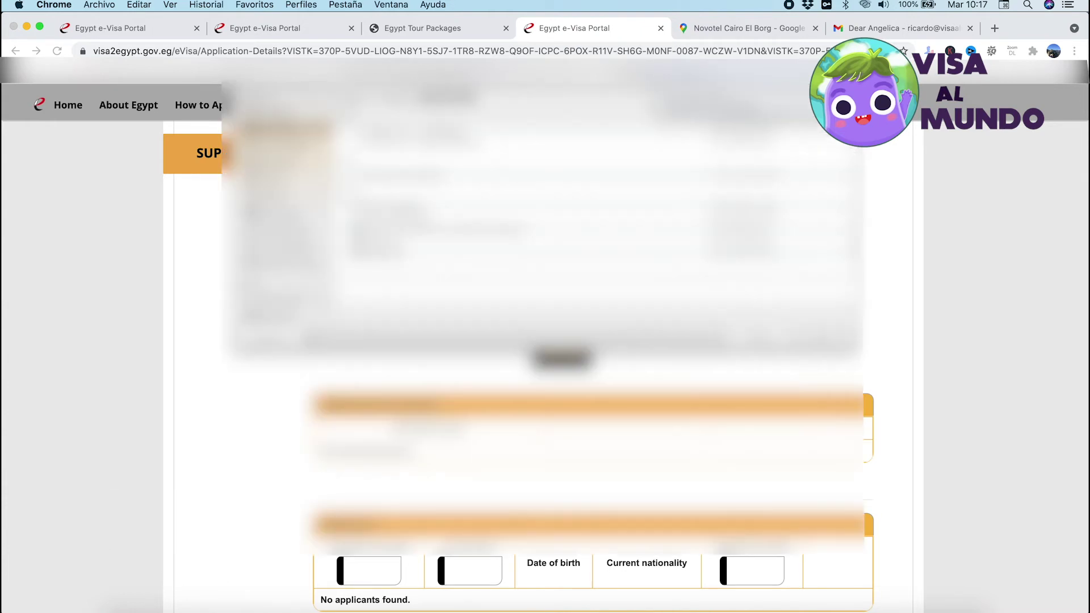
type("orte")
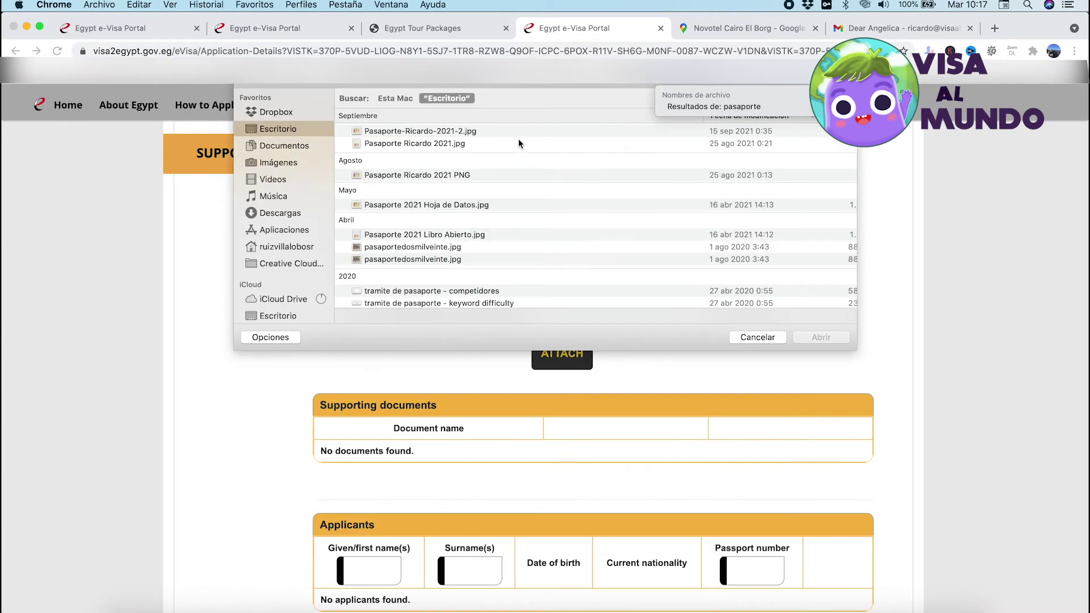
left_click(512, 134)
key("space")
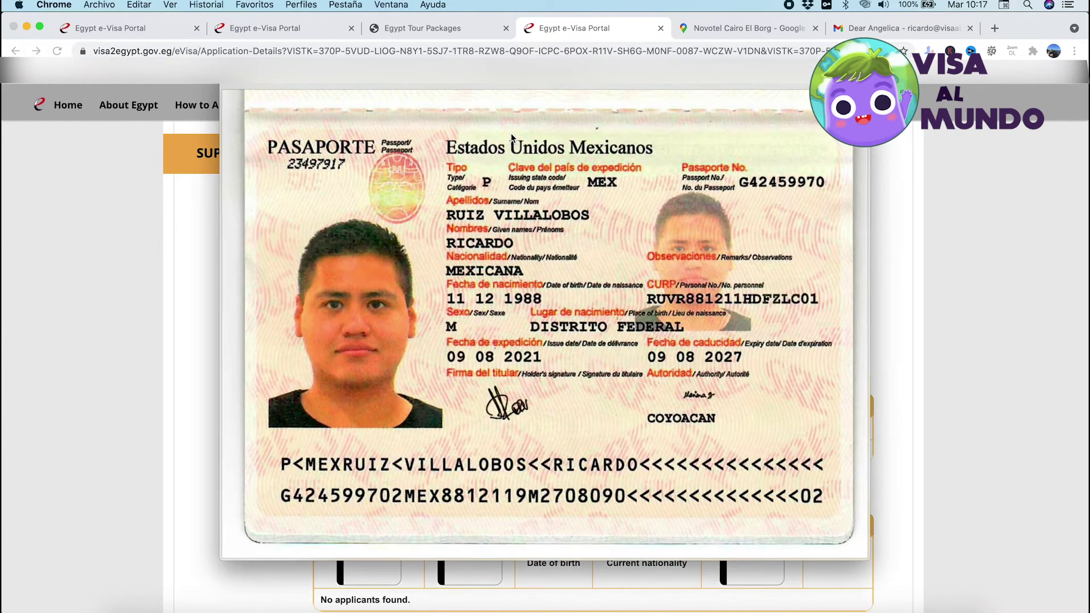
key("space")
key("Return")
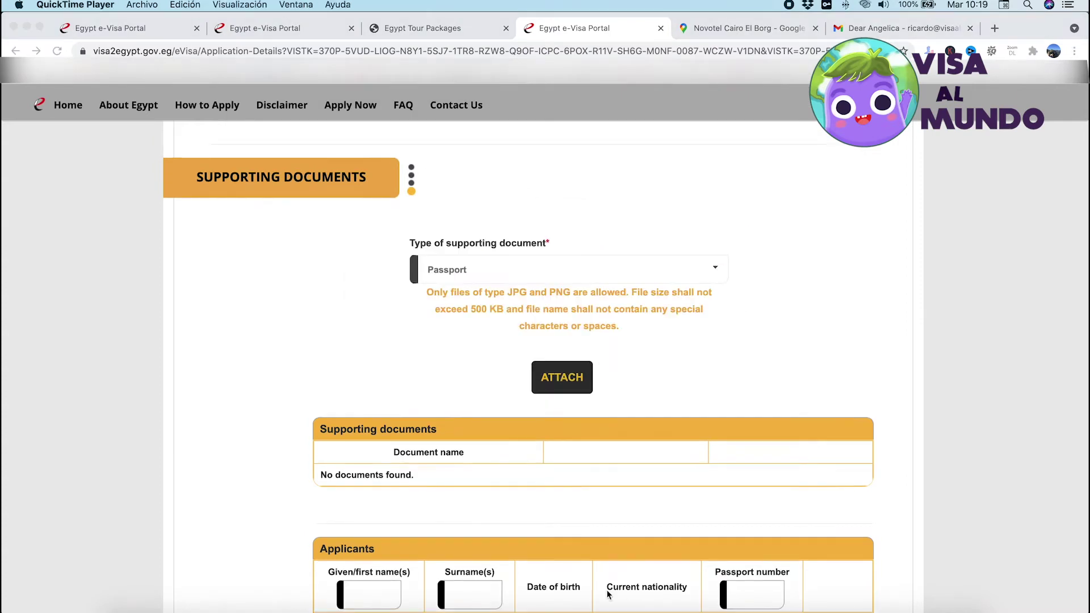
Open the attach-document popup and file picker, browsing the Downloads folder
left_click(560, 376)
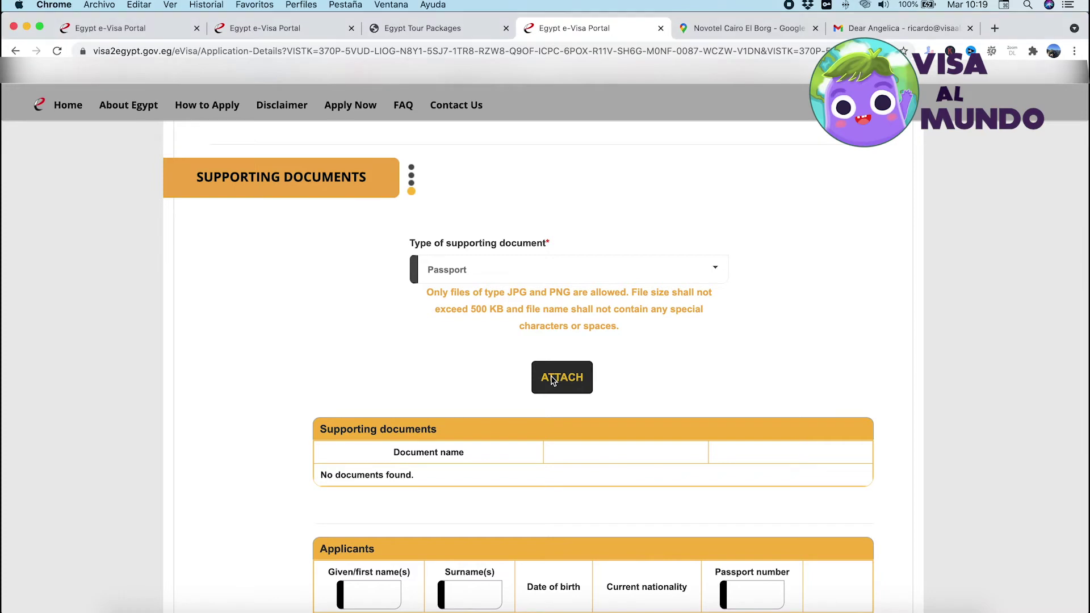
left_click(568, 391)
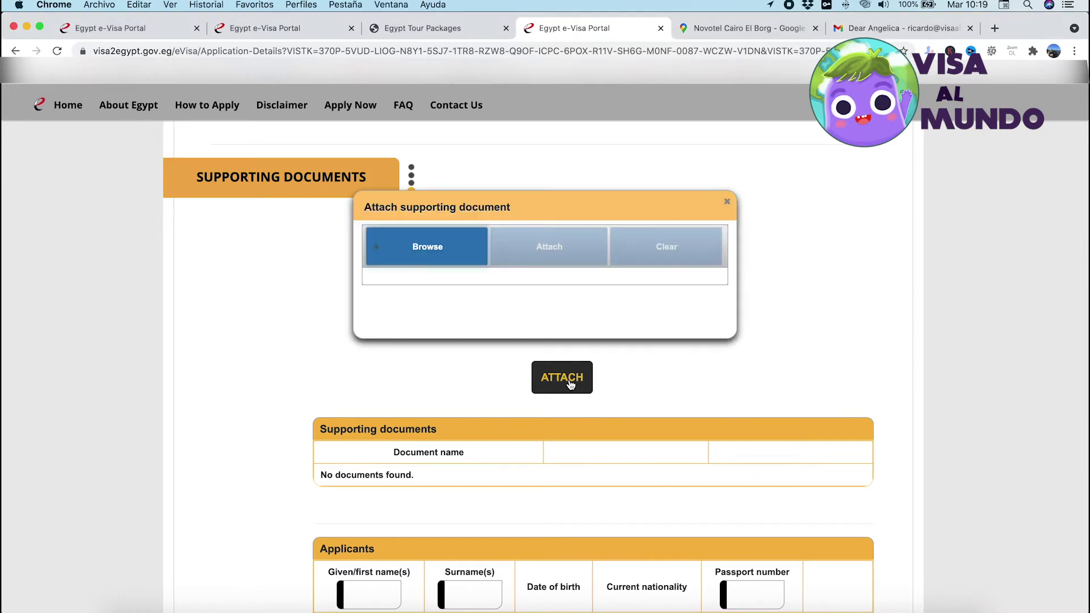
left_click(436, 251)
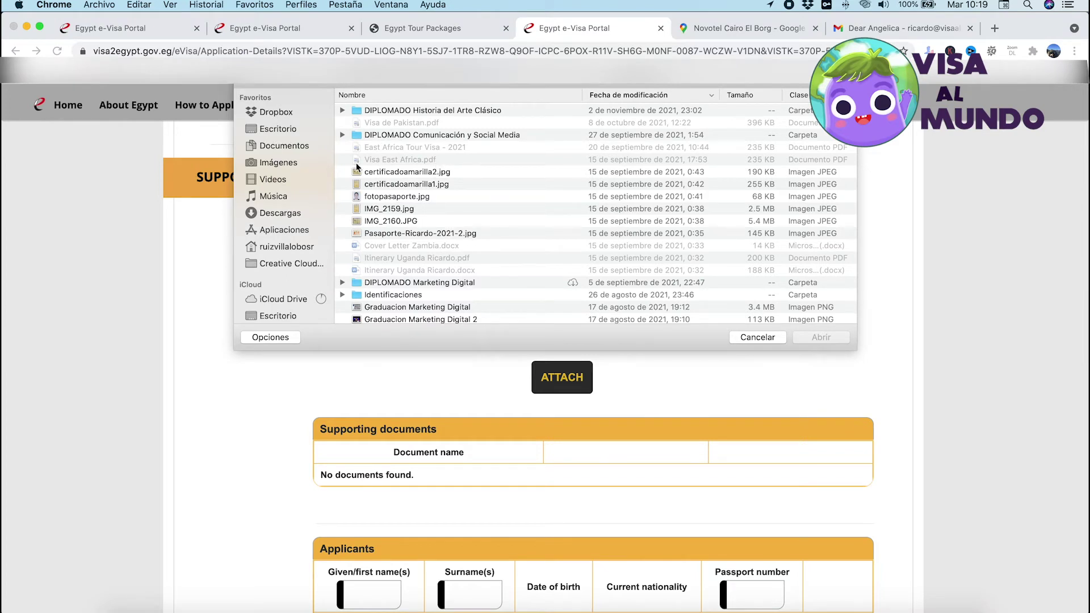
left_click(304, 213)
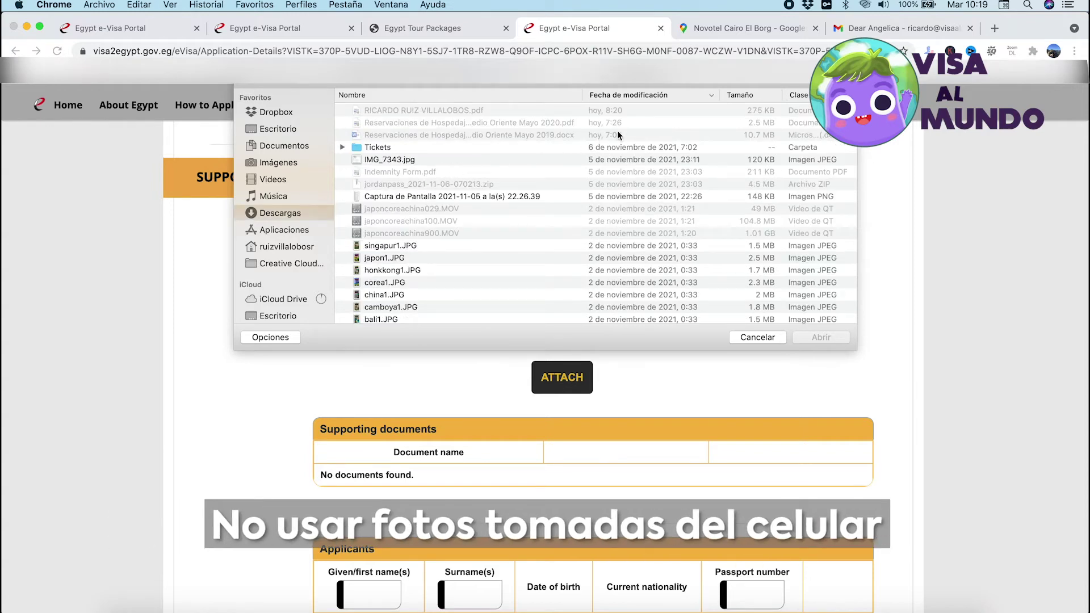
scroll(442, 248, "down", 10)
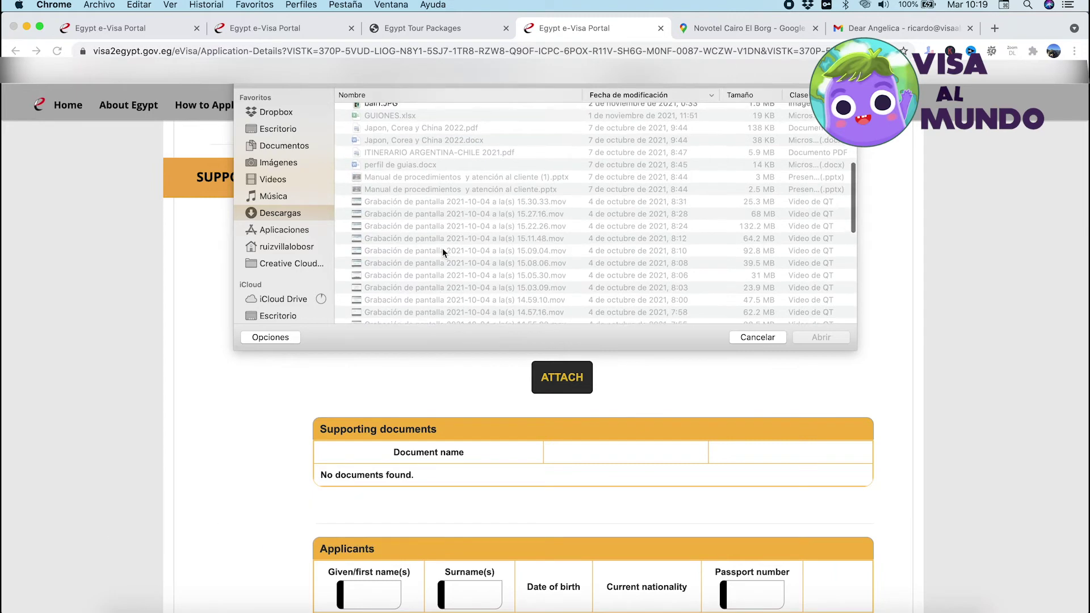
scroll(442, 248, "up", 10)
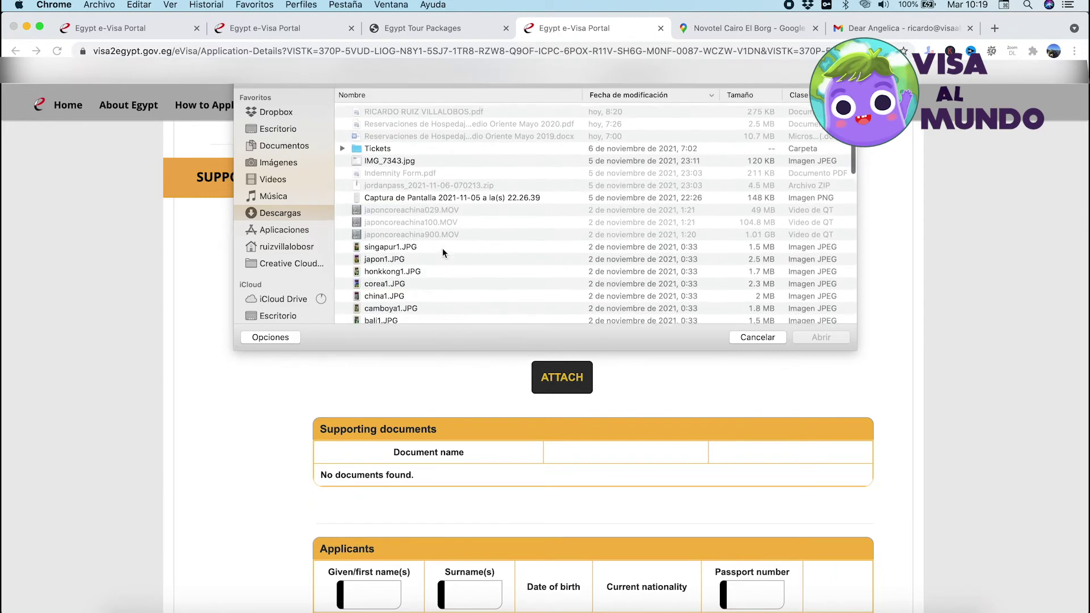
Find pasaporteparaegipto.jpg on the desktop, preview and choose it, then reopen the picker
left_click(277, 111)
left_click(294, 129)
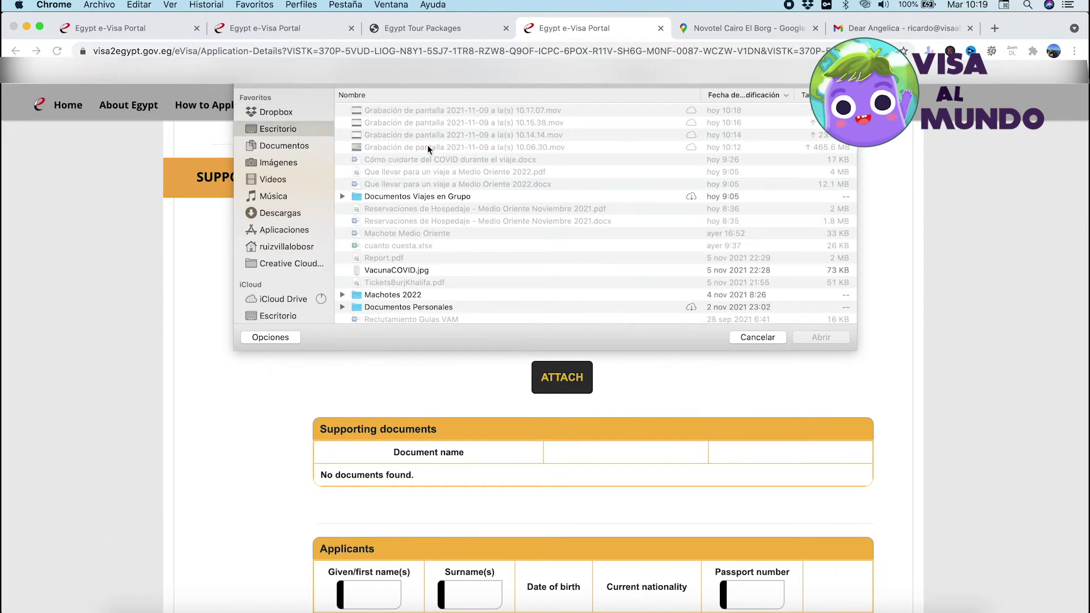
scroll(555, 202, "down", 3)
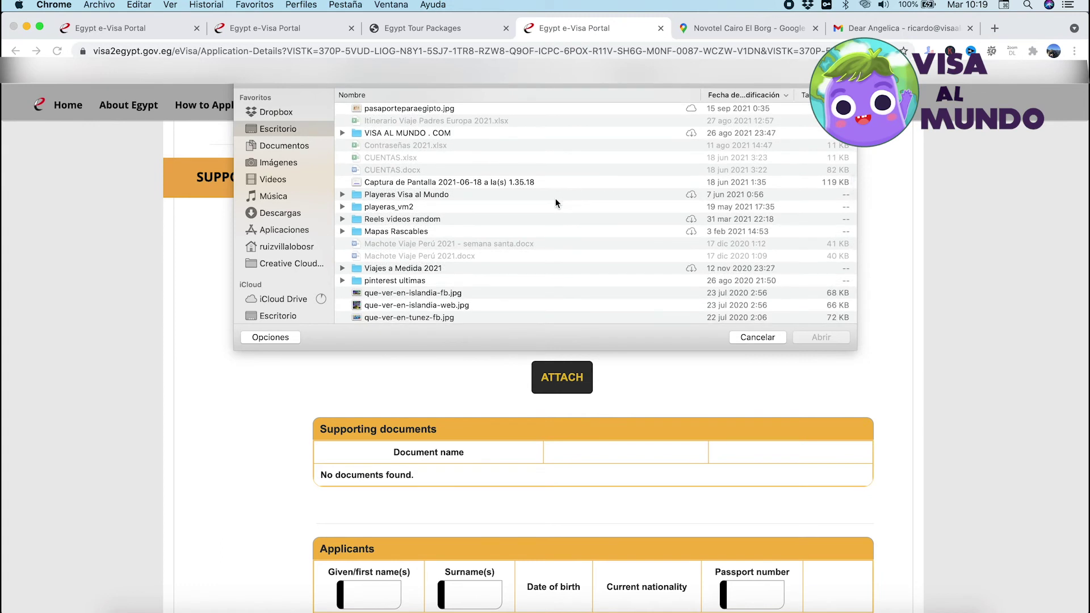
scroll(555, 204, "up", 3)
left_click(530, 200)
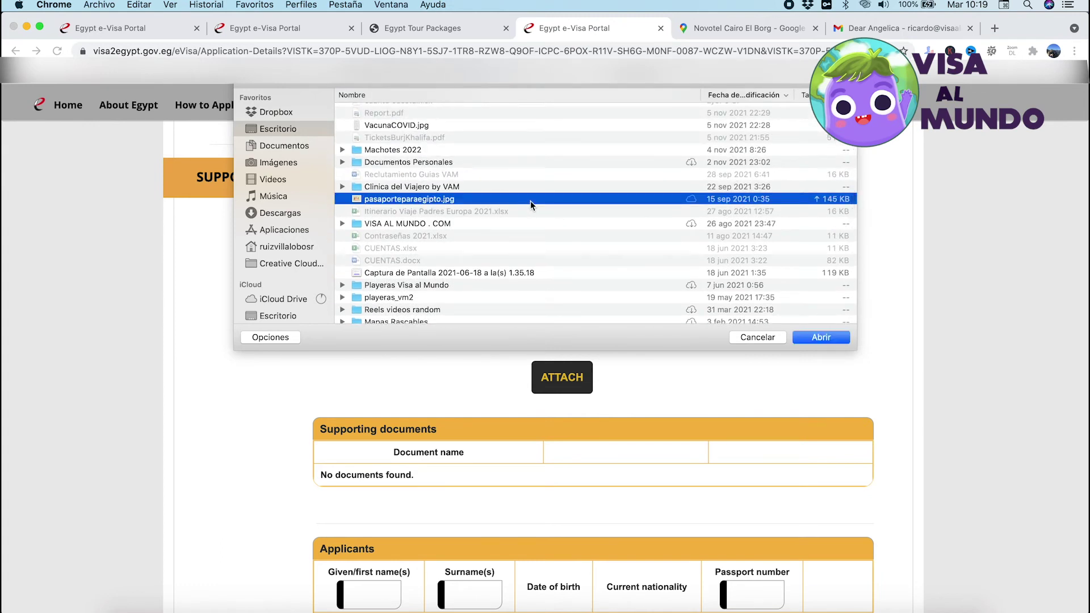
key("space")
key("space")
double_click(457, 202)
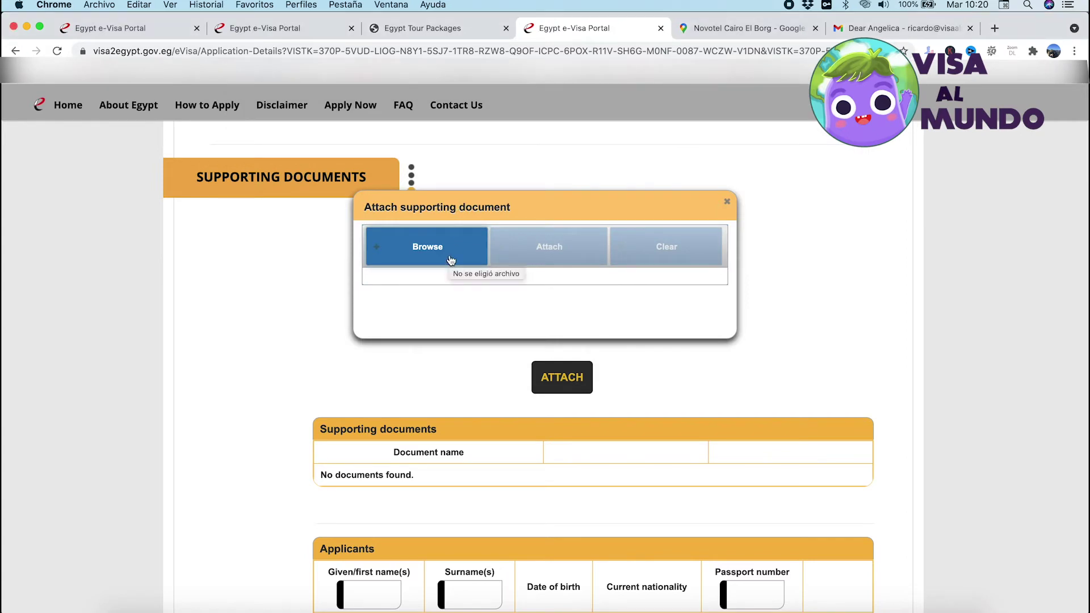
left_click(450, 259)
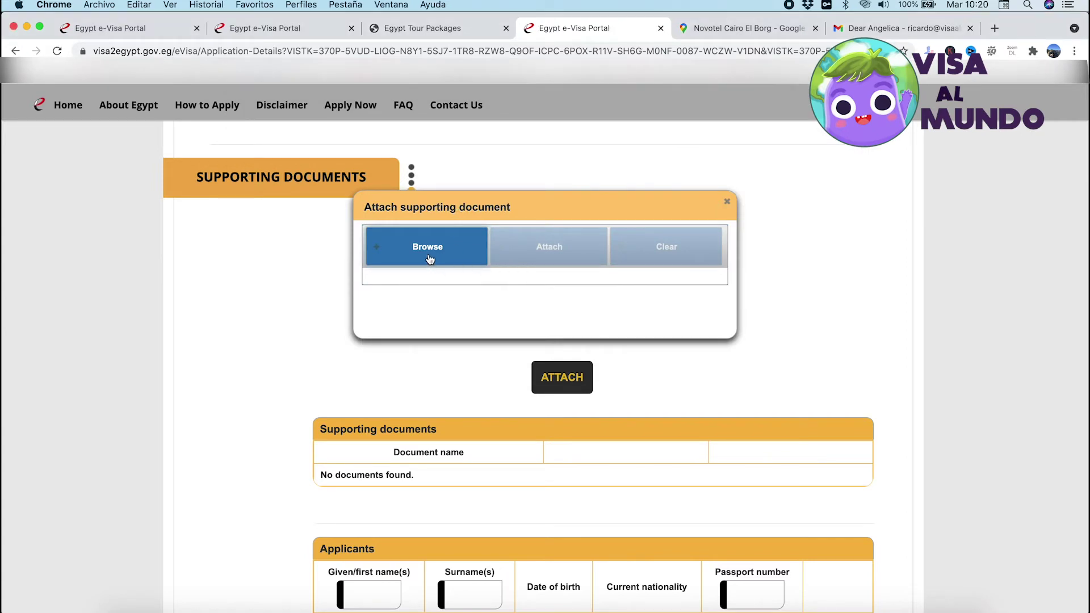
scroll(399, 197, "down", 10)
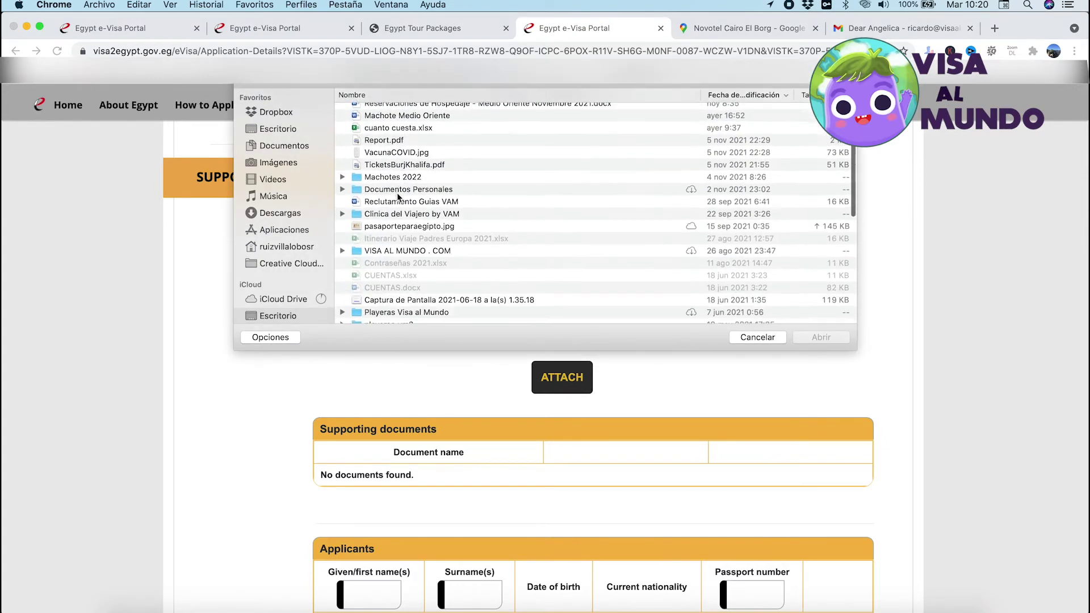
Upload pasaporteparaegipto.jpg as the Passport document and close the attach popup
double_click(412, 146)
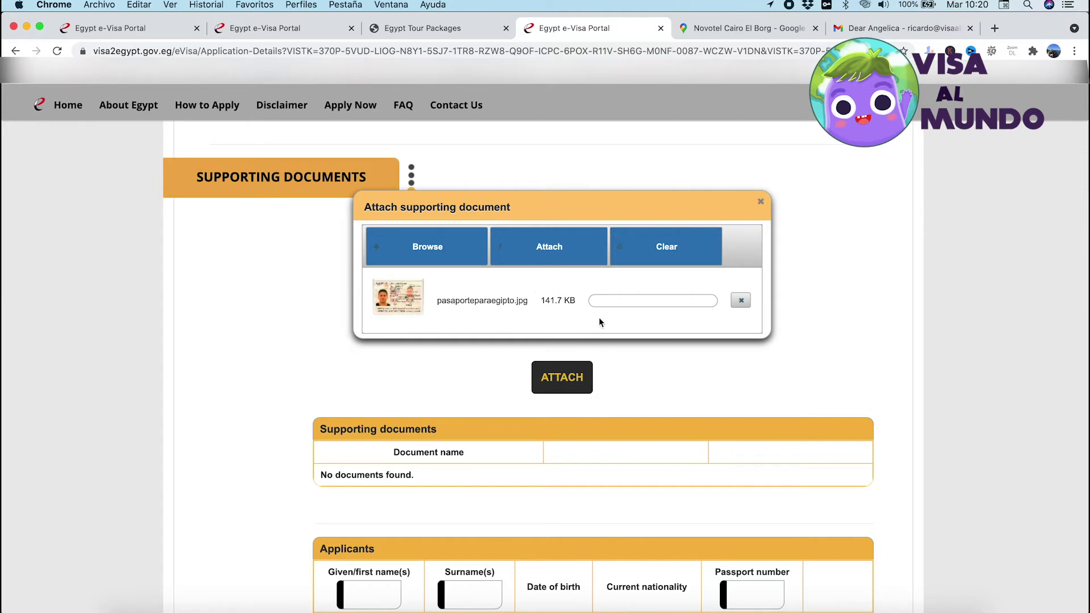
left_click(564, 252)
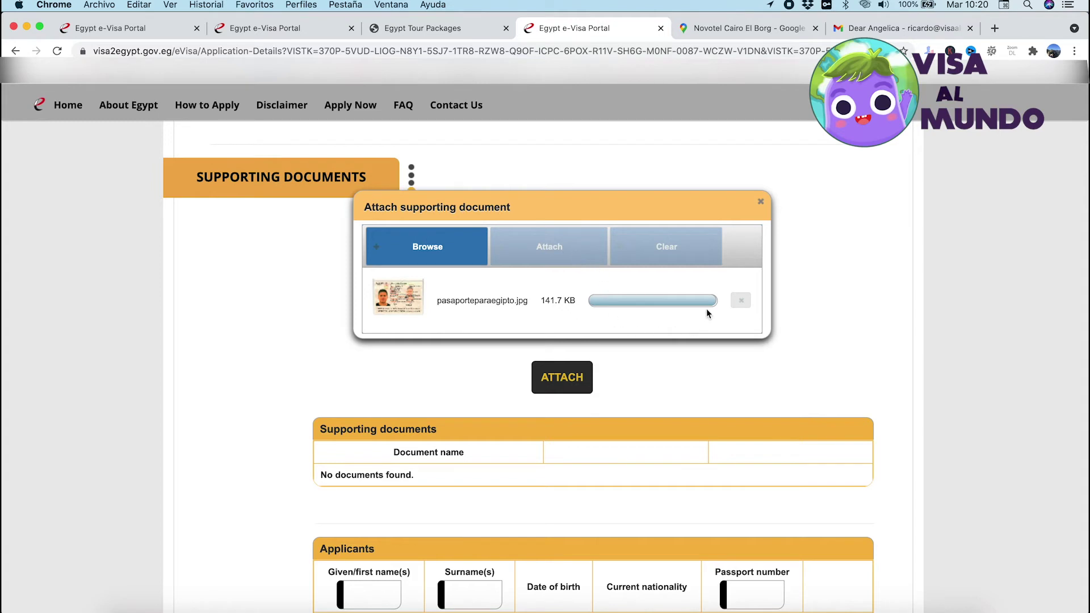
left_click(761, 201)
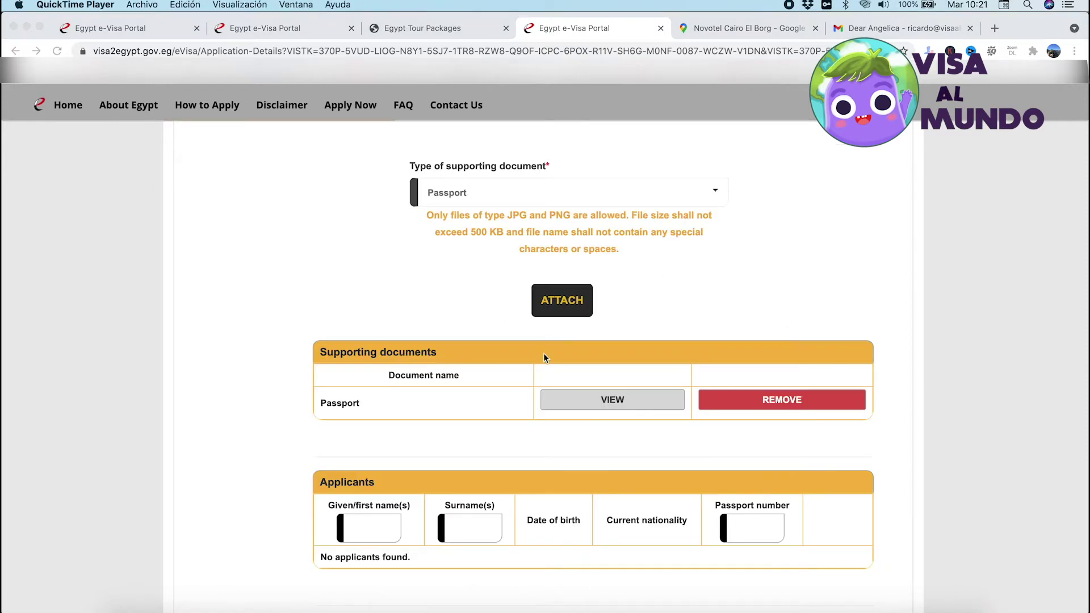
Check the uploaded Passport image in the viewer, then close it
left_click(713, 261)
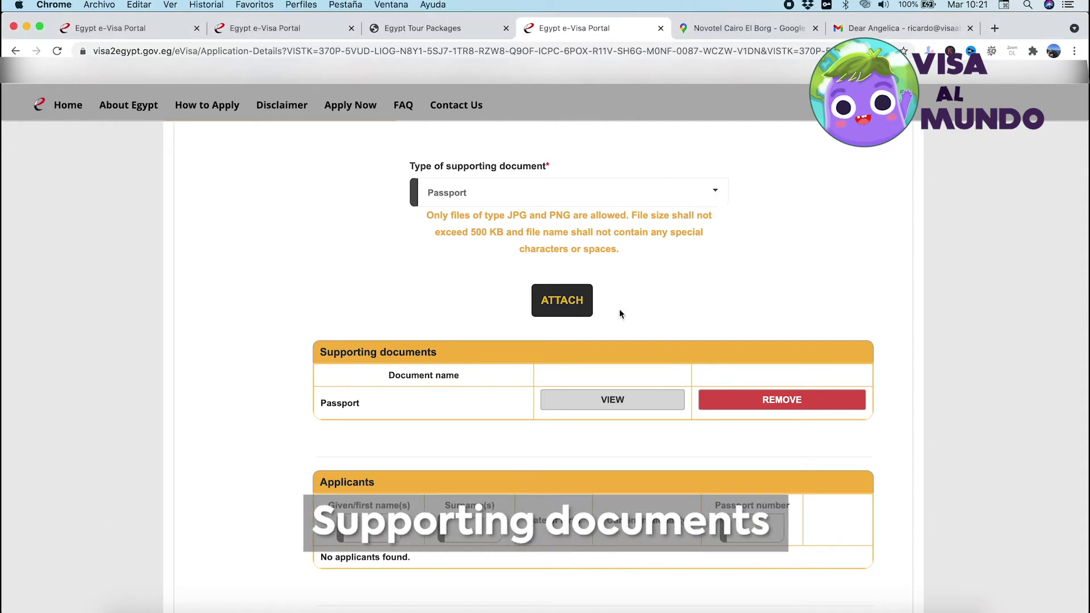
left_click(612, 407)
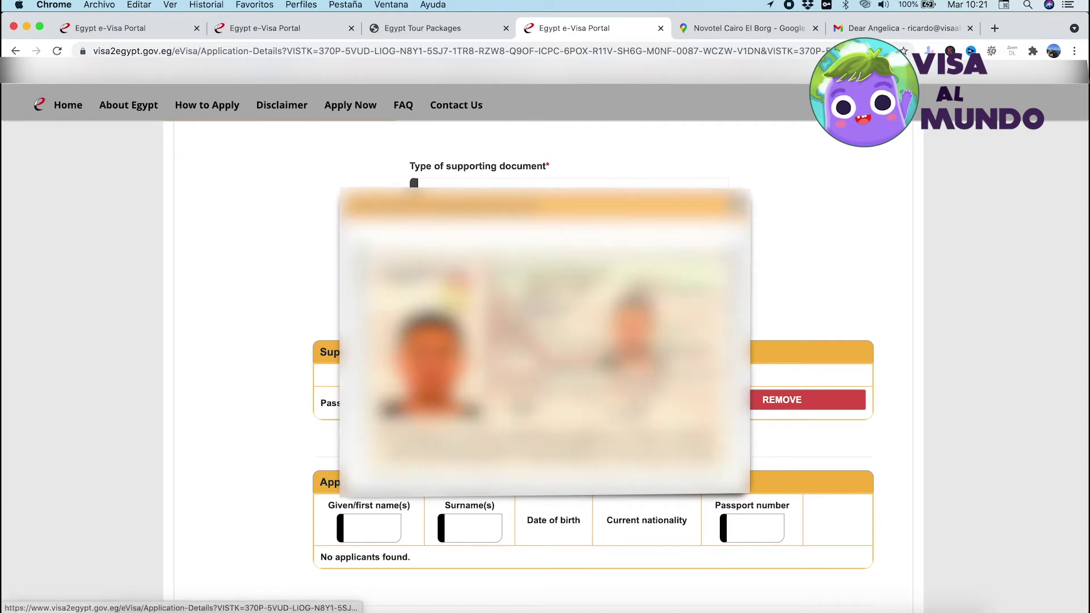
left_click(735, 203)
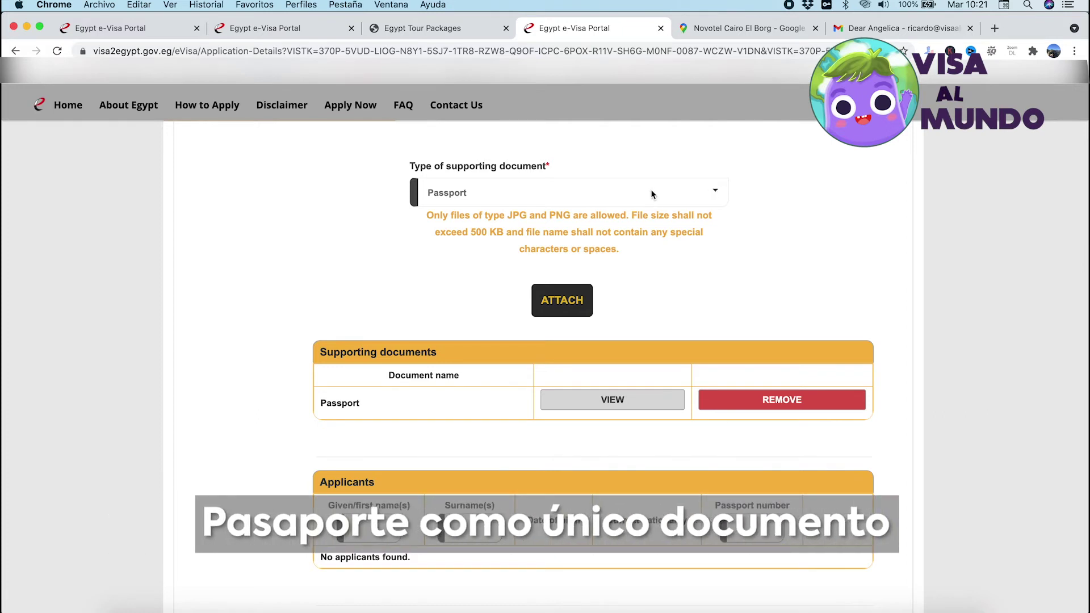
scroll(651, 189, "up", 2)
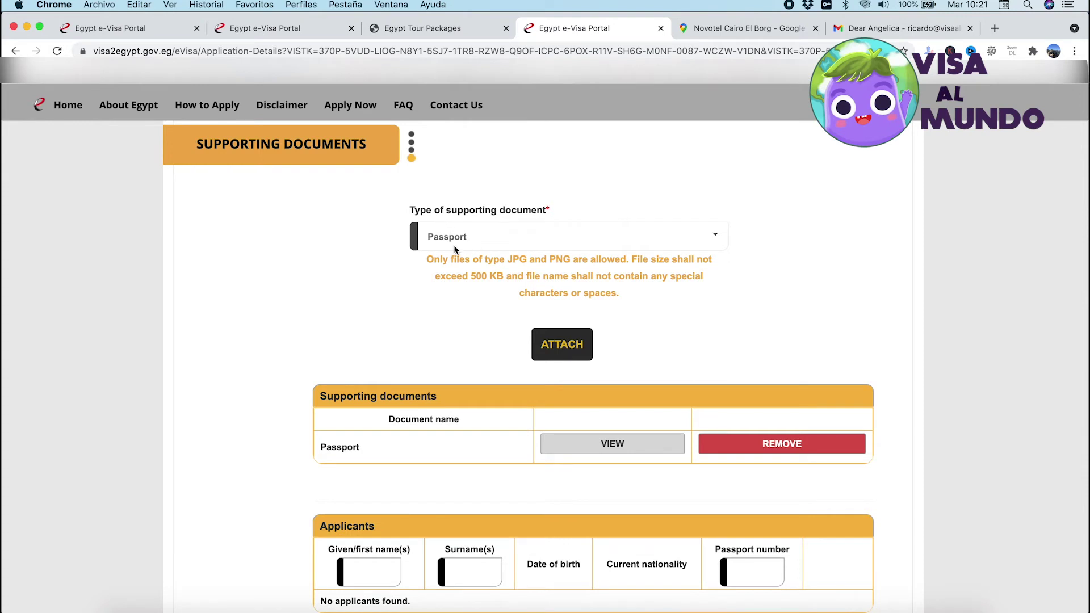
scroll(454, 244, "down", 8)
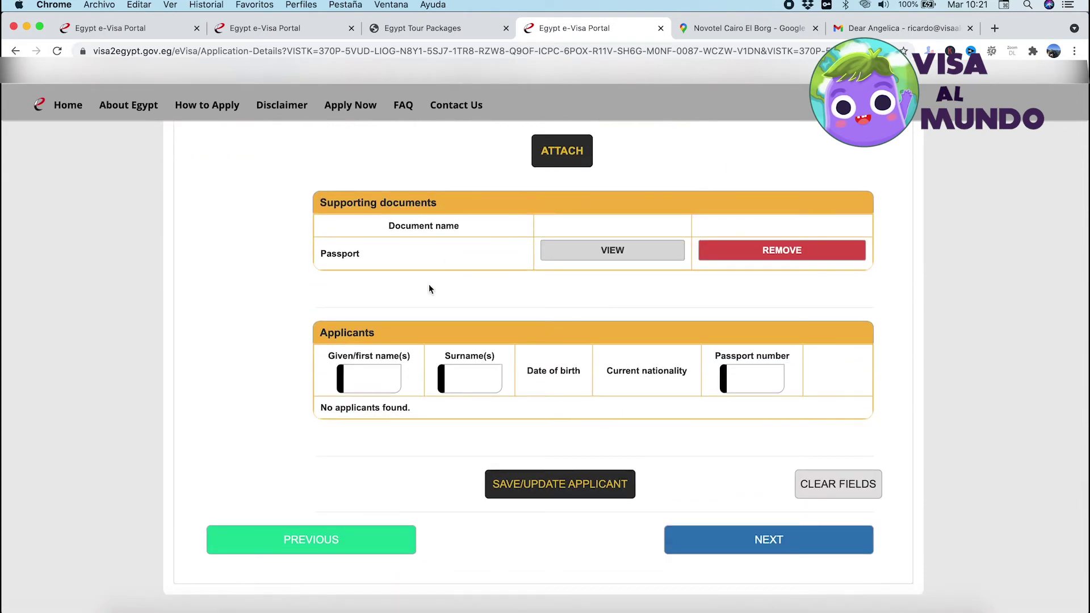
Retype the applicant's given name, surname and passport number, then save the applicant
left_click(381, 375)
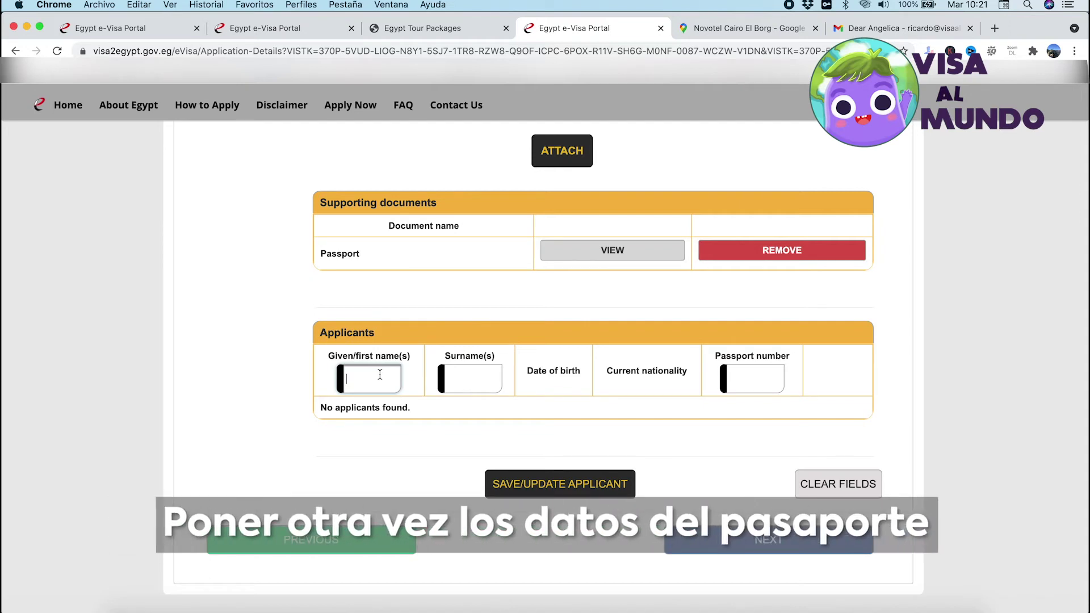
type("RI")
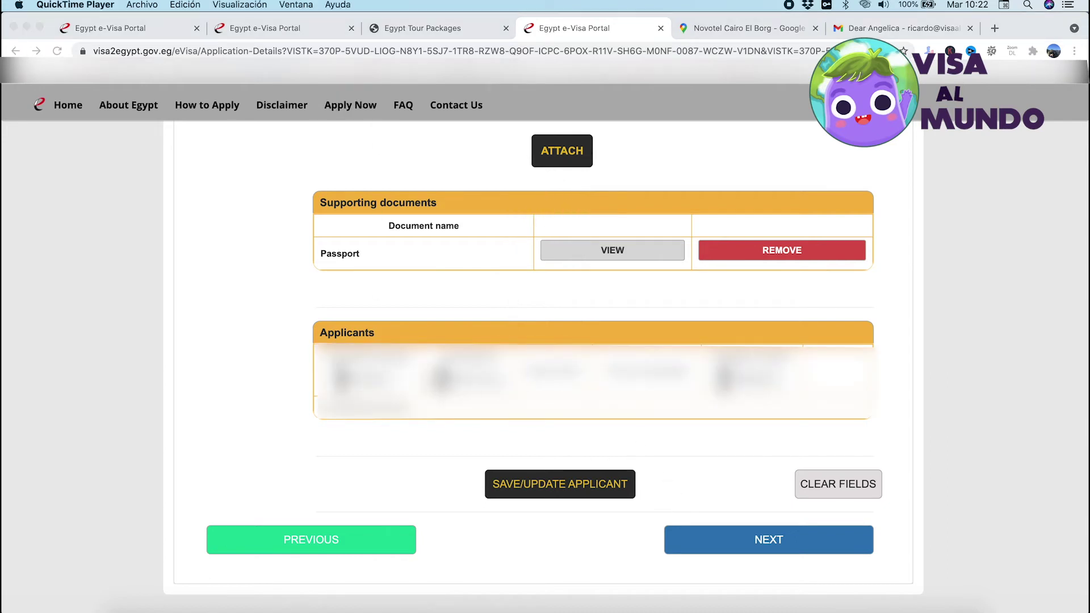
left_click(584, 482)
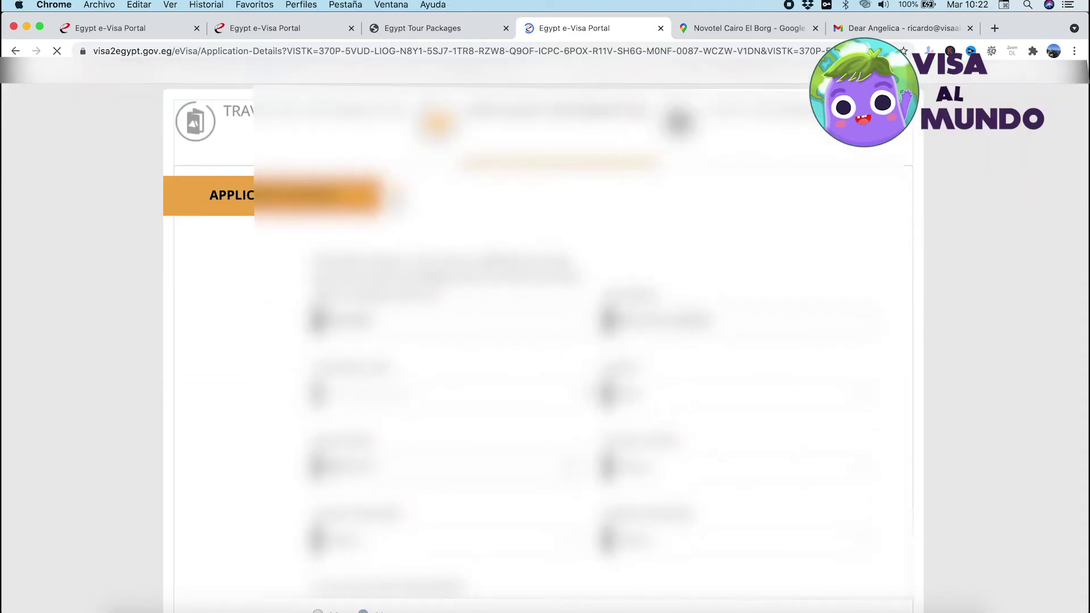
Dismiss the invalid-characters Validation Error and save the applicant again
scroll(542, 347, "down", 15)
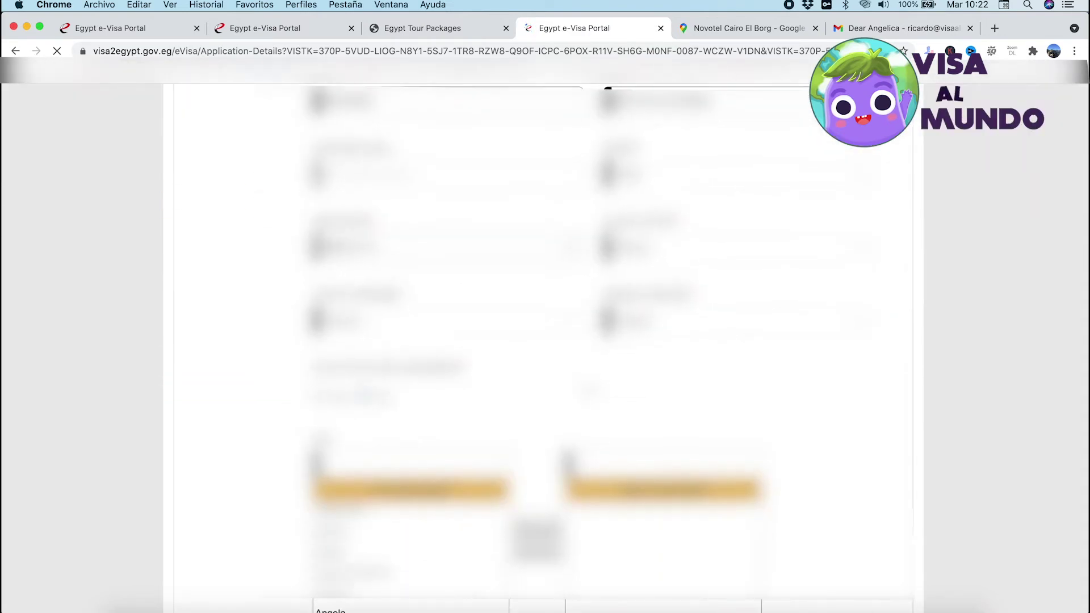
scroll(588, 392, "down", 3)
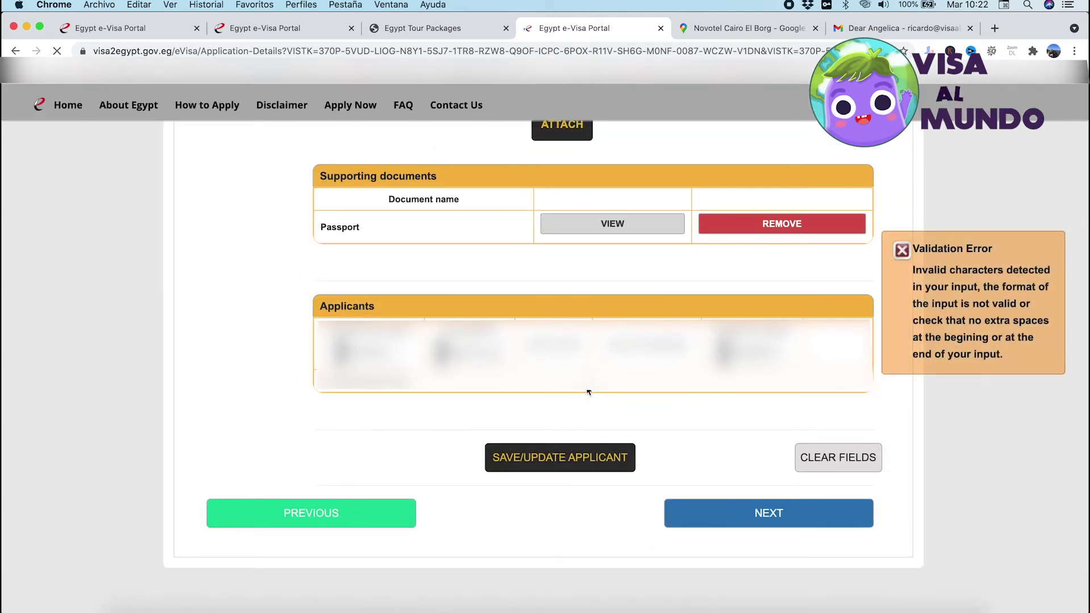
mouse_move(921, 267)
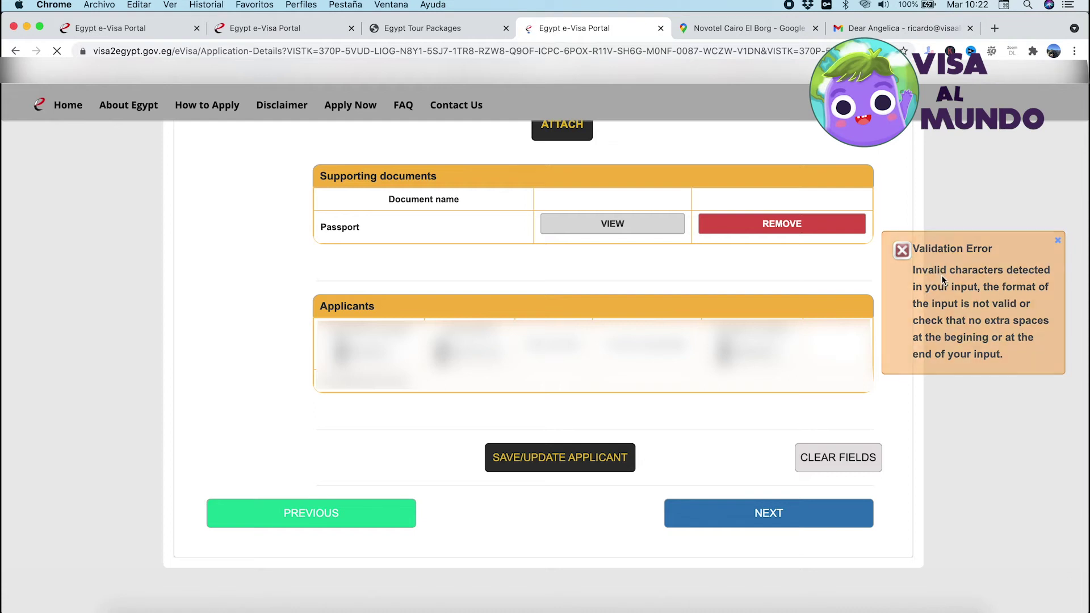
left_click(943, 280)
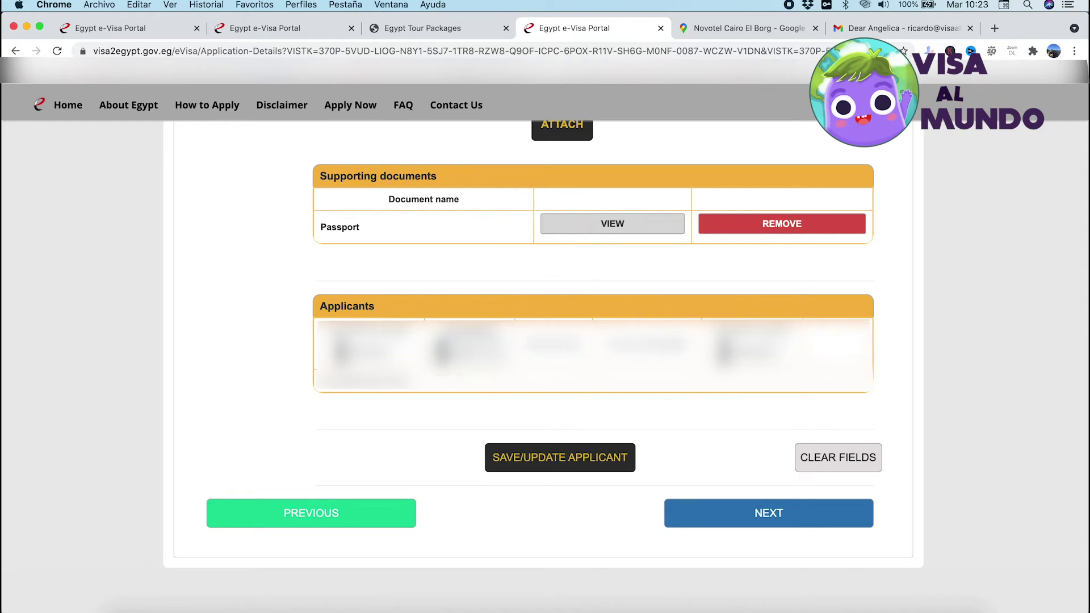
left_click(557, 460)
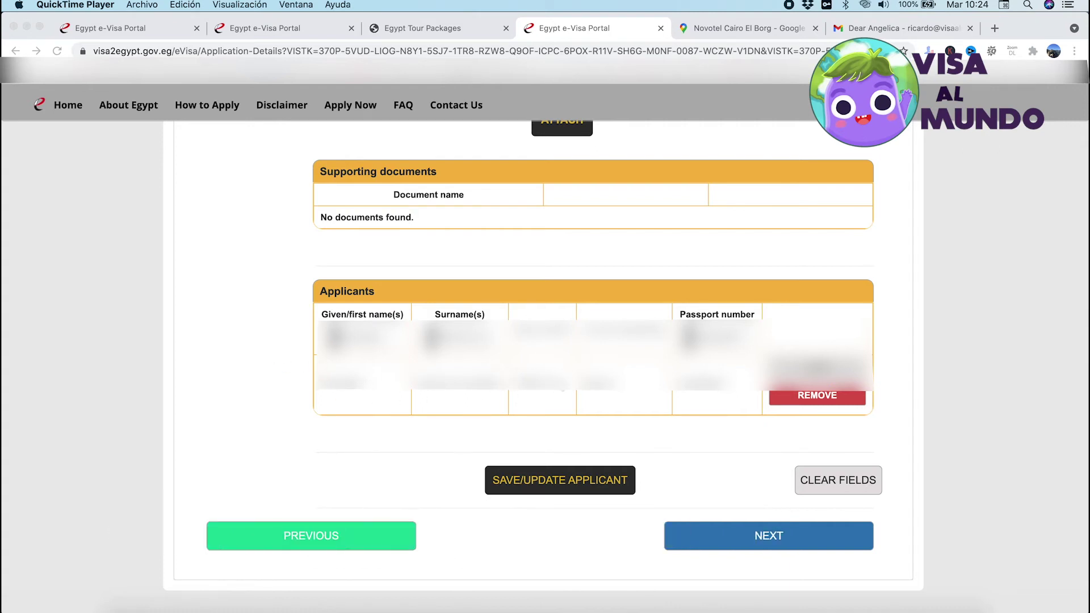
Confirm saving the applicant data and continue to the Host Information step
left_click(679, 391)
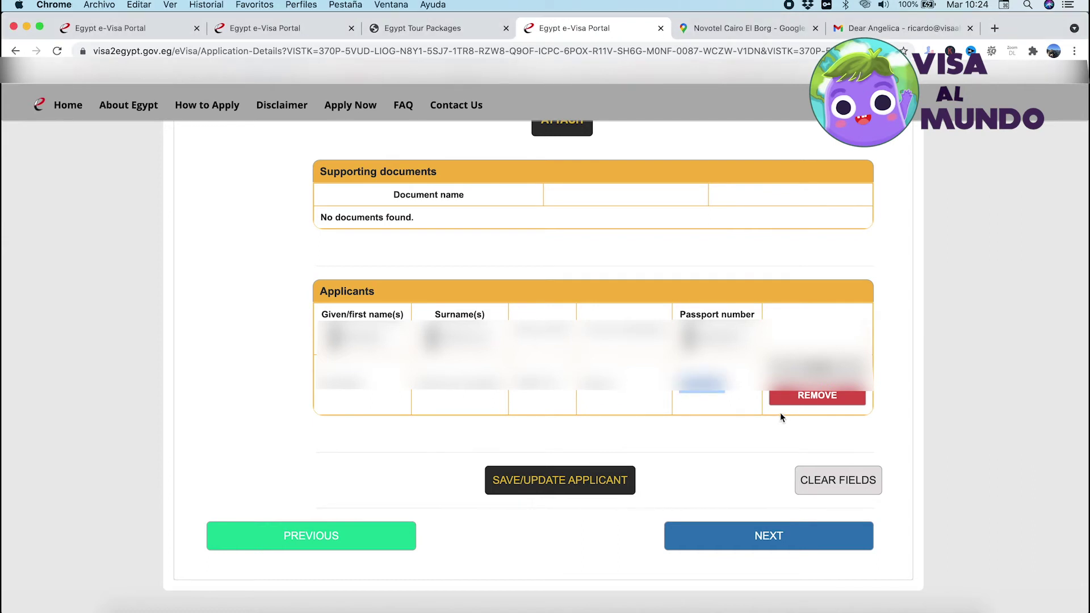
left_click(768, 537)
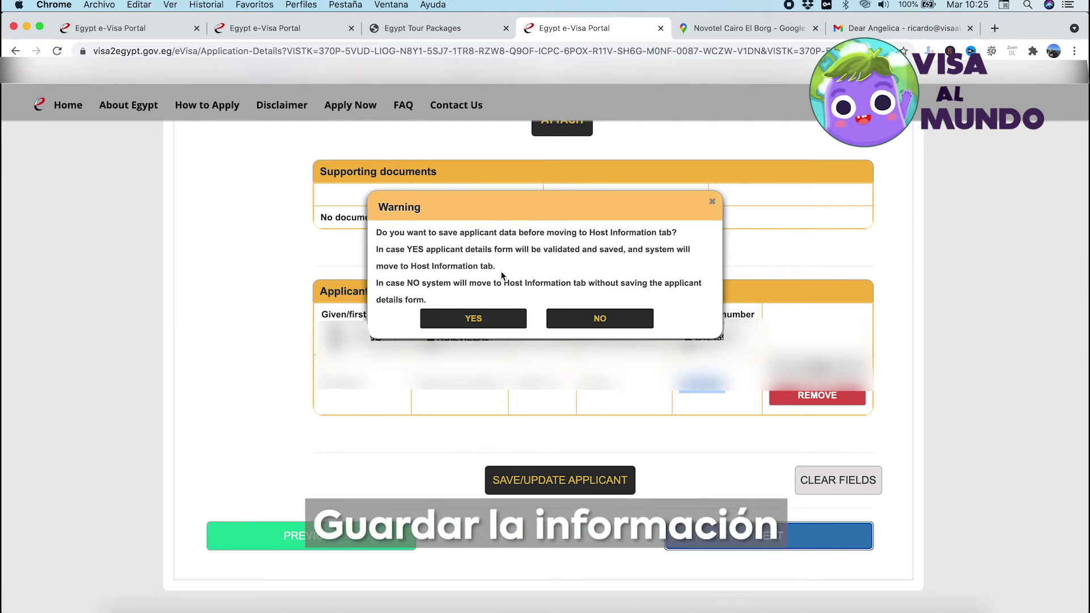
left_click(496, 318)
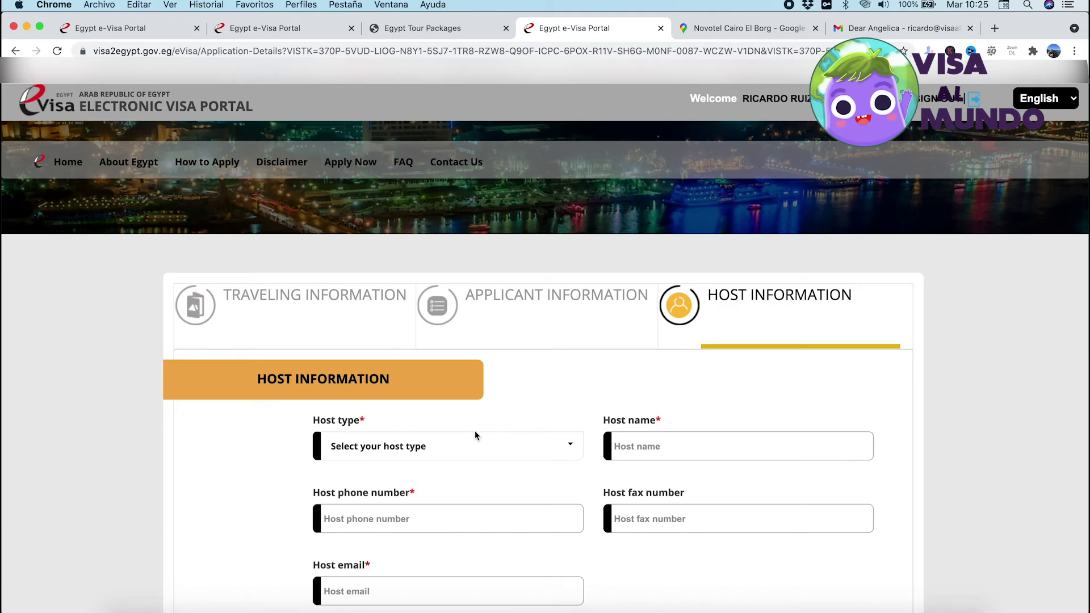
Enter Tourism company host PYRAMISA SUITES CAIRO with its phone, email and address
left_click(466, 446)
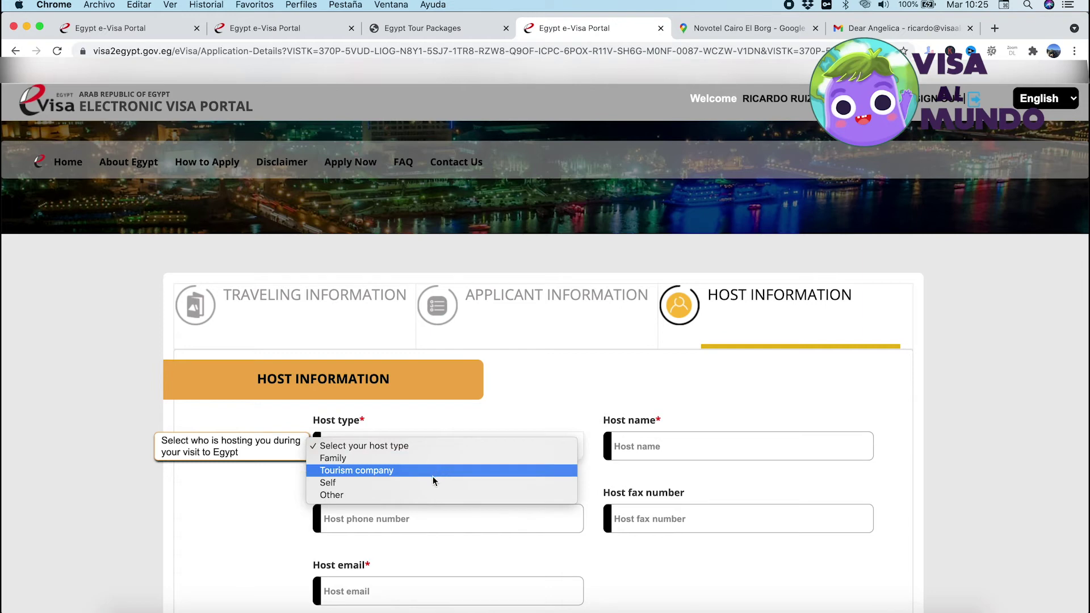
left_click(421, 495)
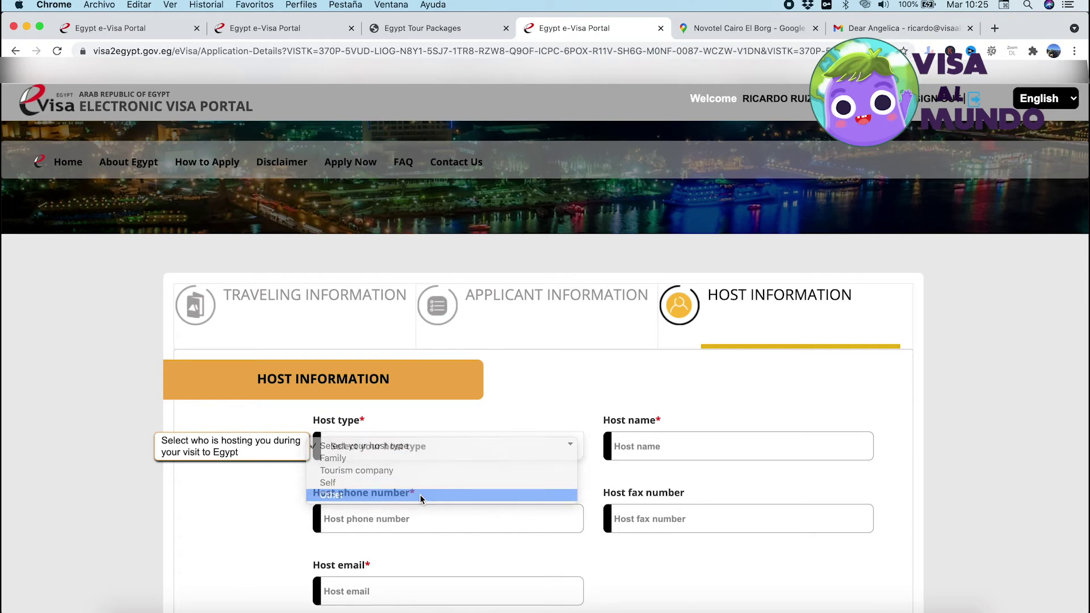
left_click(665, 443)
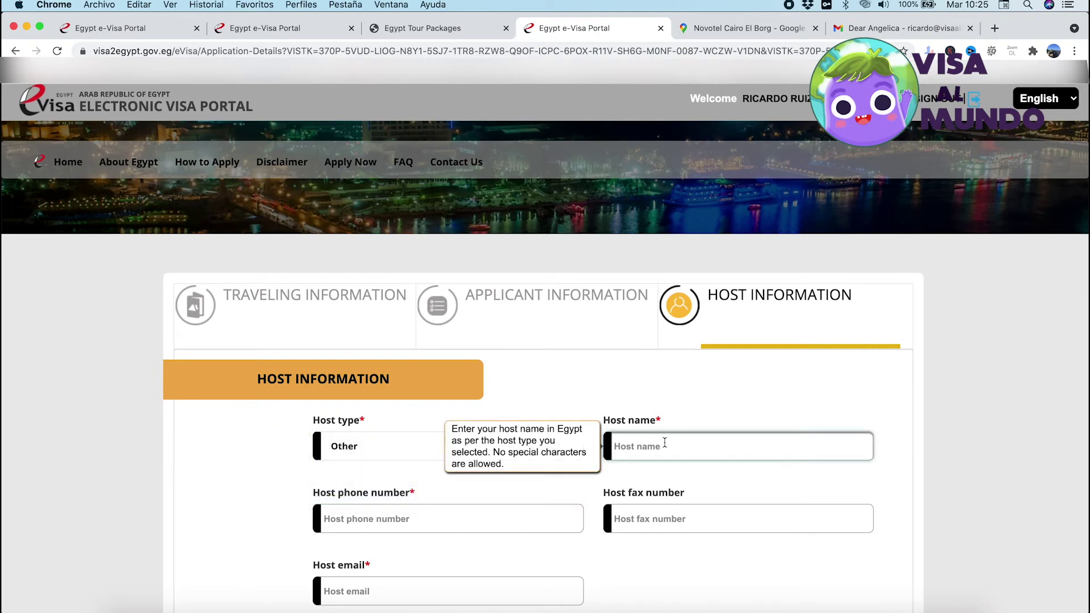
scroll(664, 443, "down", 5)
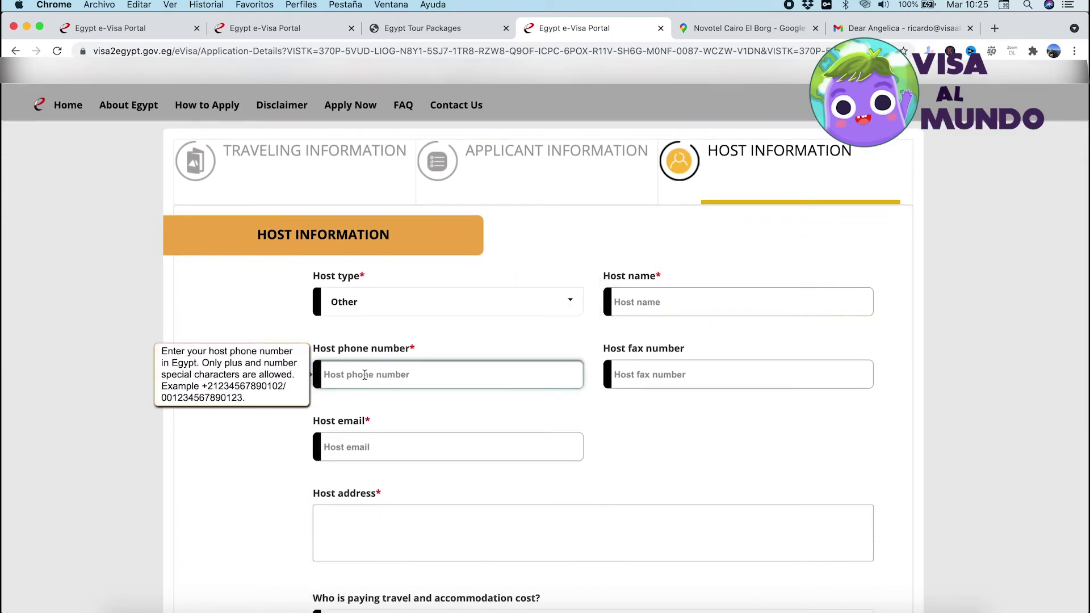
left_click(390, 452)
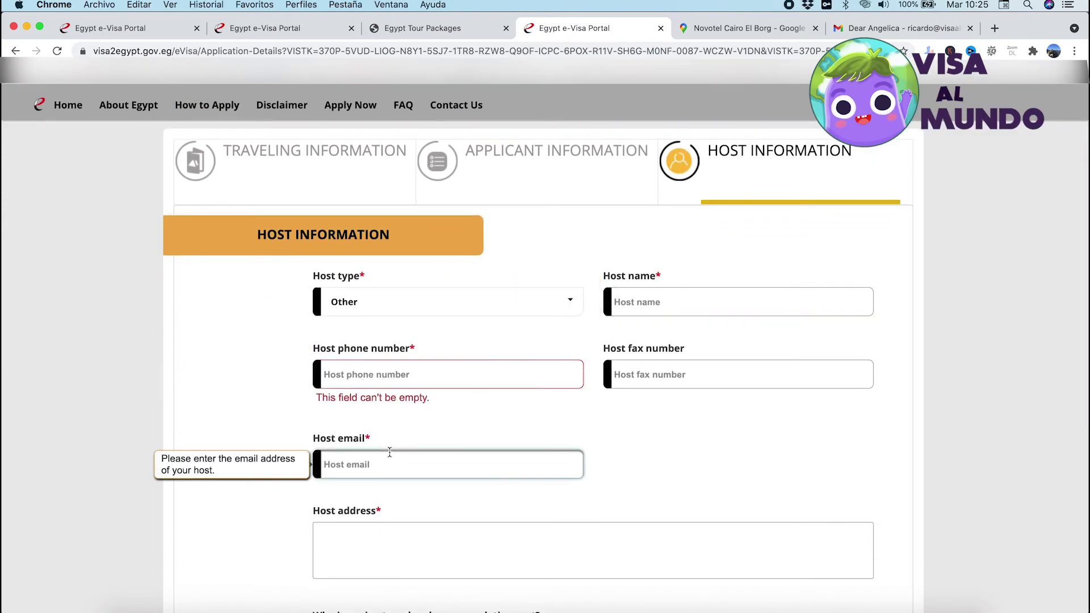
left_click(390, 544)
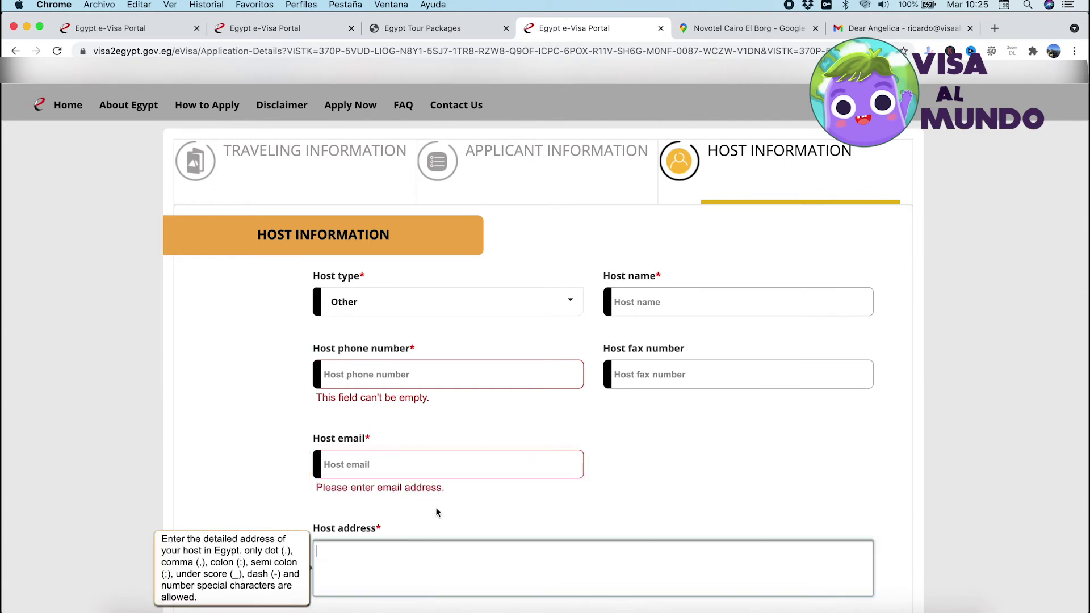
scroll(436, 512, "down", 5)
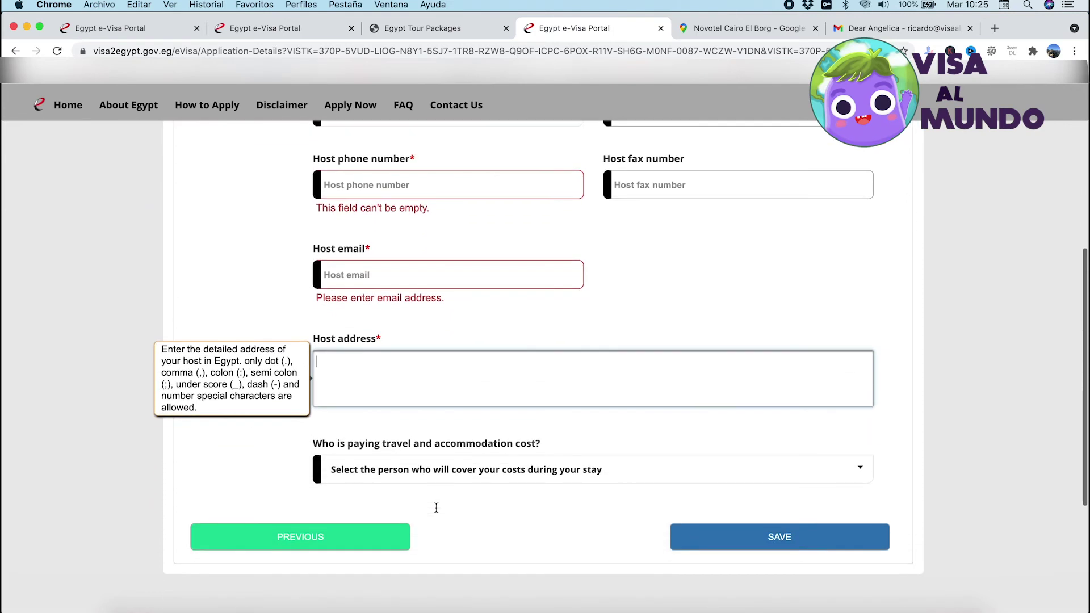
scroll(436, 512, "up", 2)
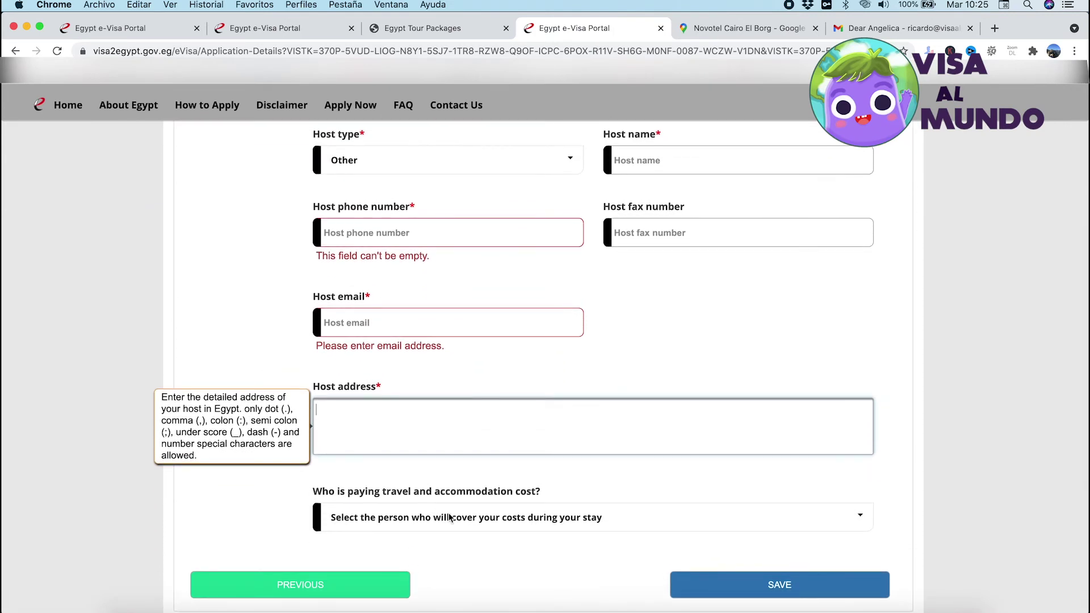
Specify that travel costs are paid by the applicant himself/herself
left_click(483, 519)
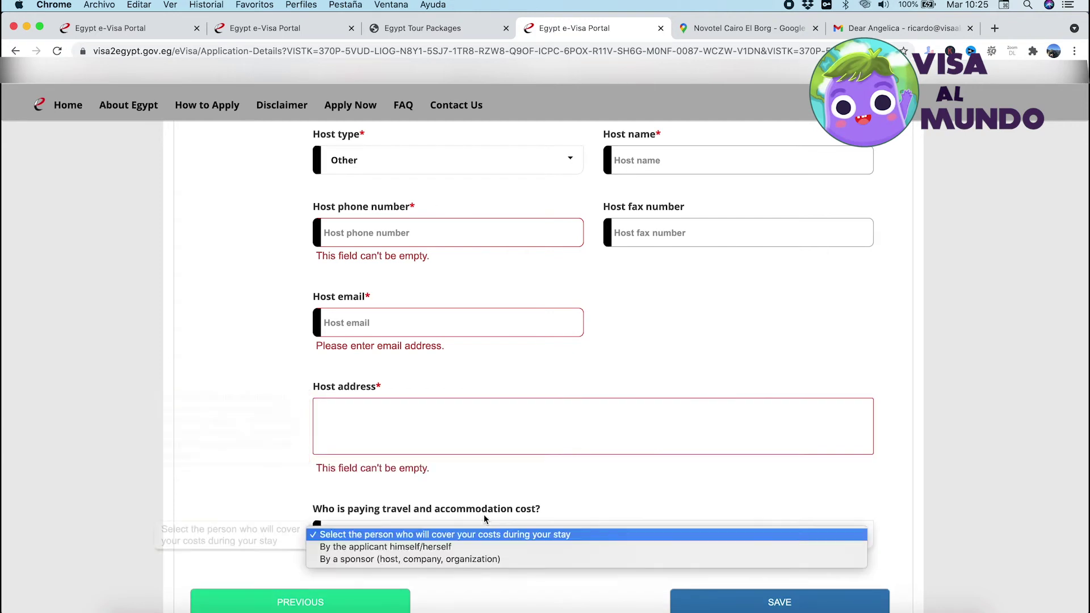
left_click(433, 547)
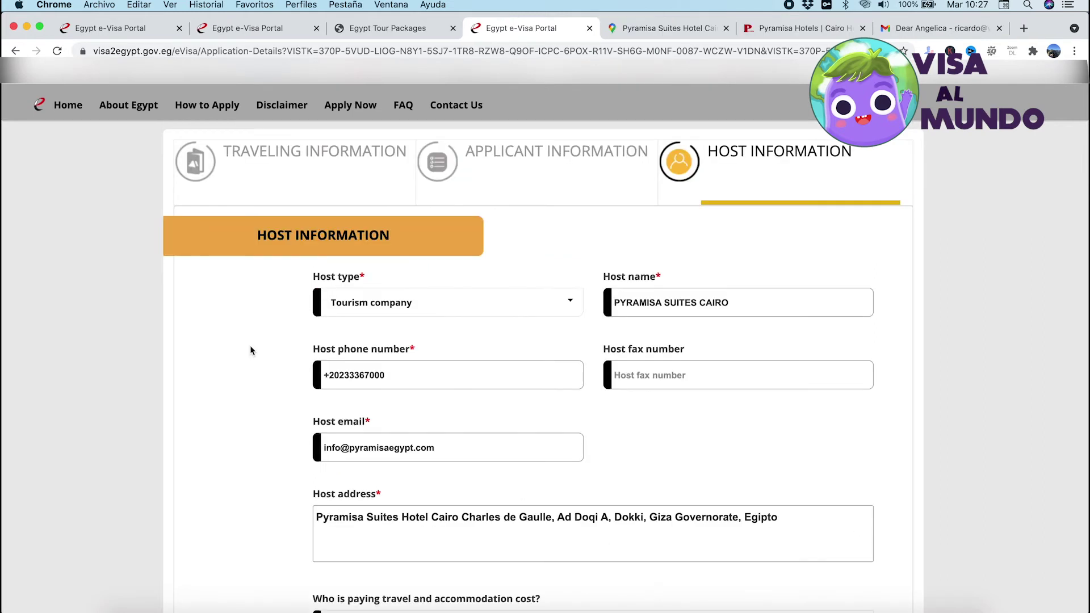
scroll(250, 351, "down", 1)
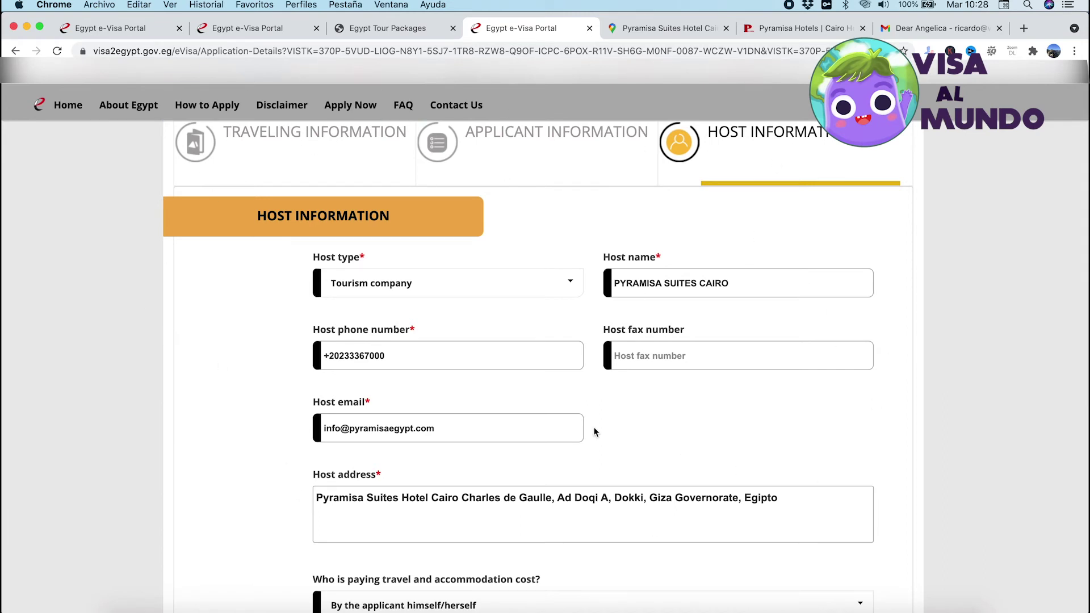
scroll(594, 432, "down", 3)
scroll(594, 432, "down", 3)
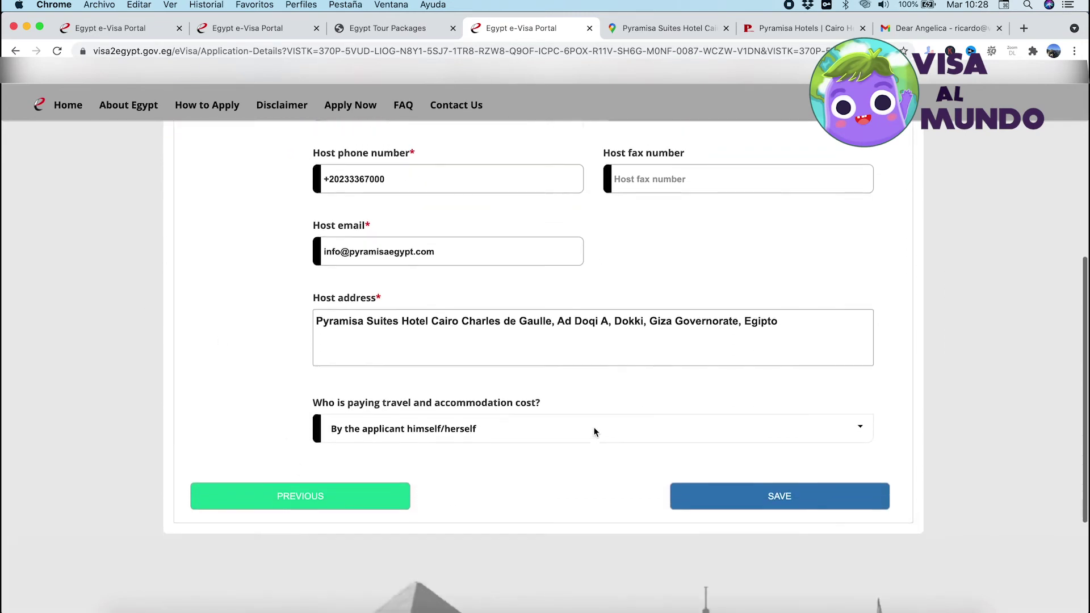
Save the host details, returning to Applications with the application listed as Draft
left_click(788, 490)
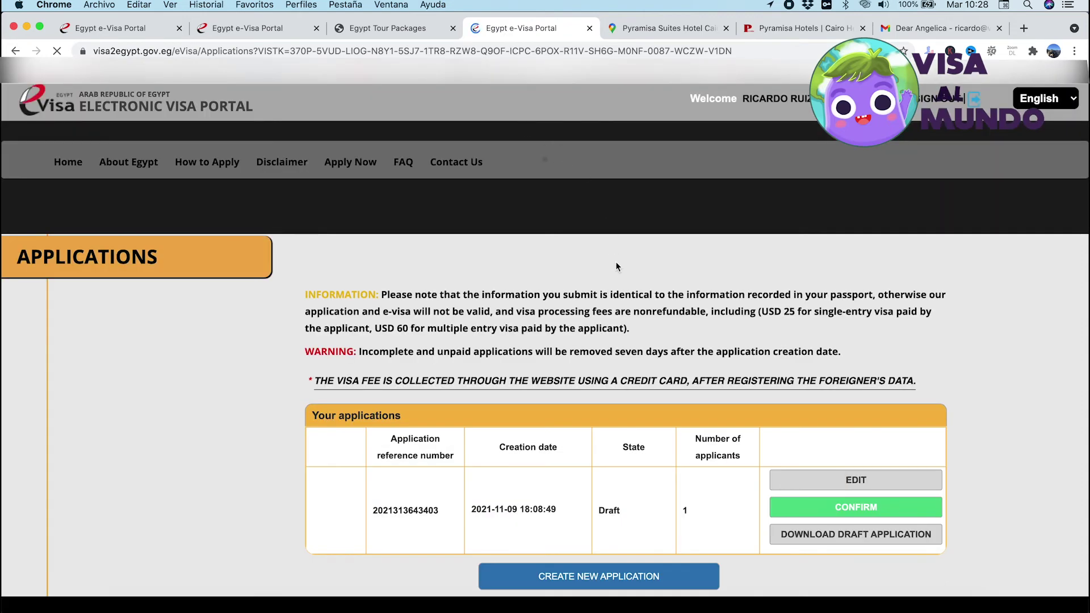
scroll(616, 261, "down", 1)
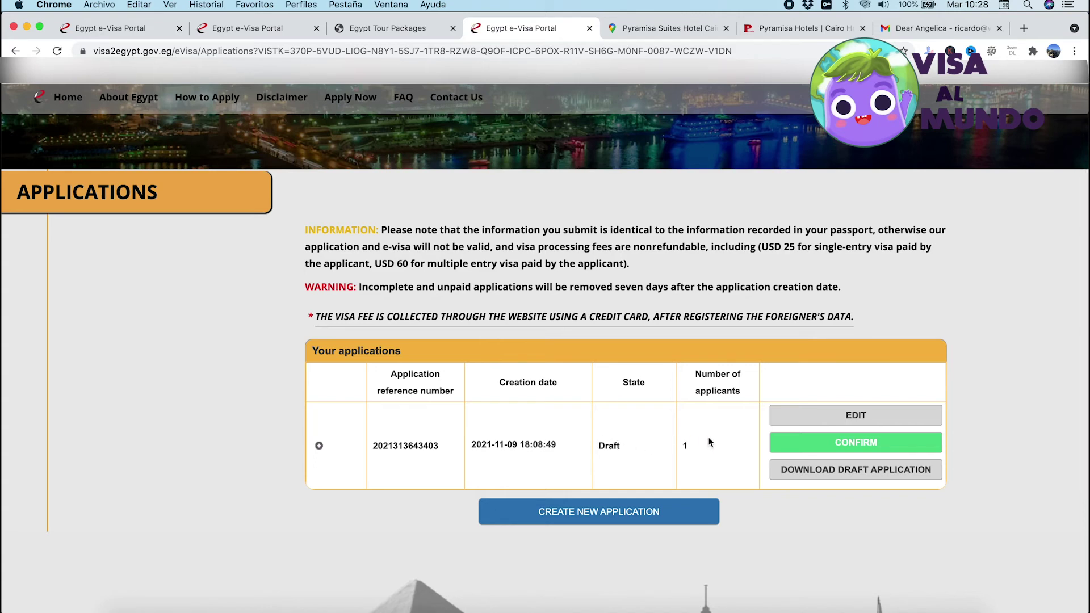
Confirm the draft application by reading the service terms, ticking 'I agree' and accepting
left_click(854, 449)
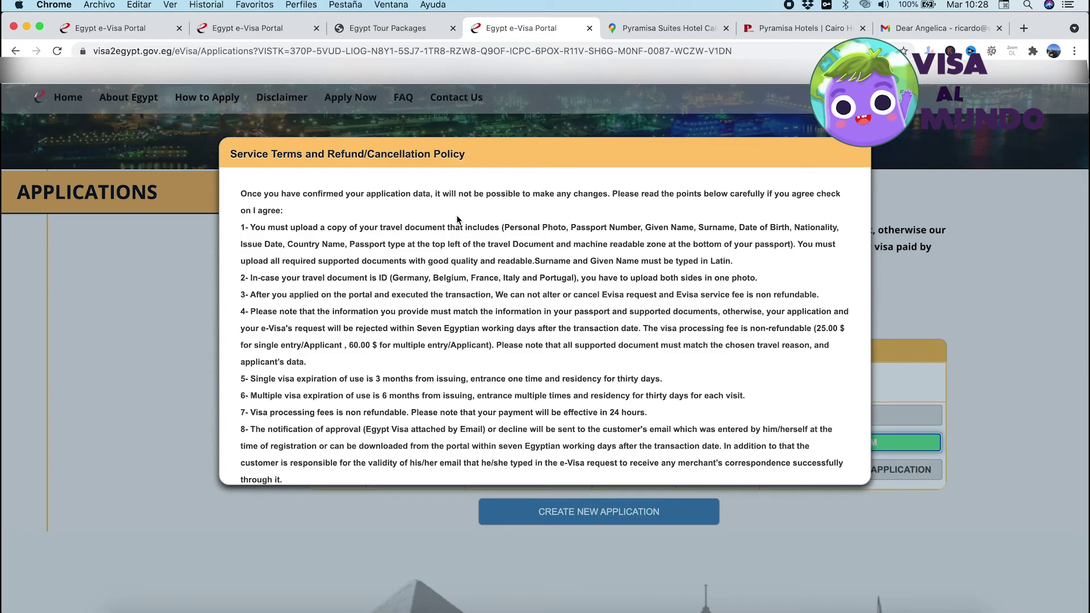
scroll(458, 218, "down", 10)
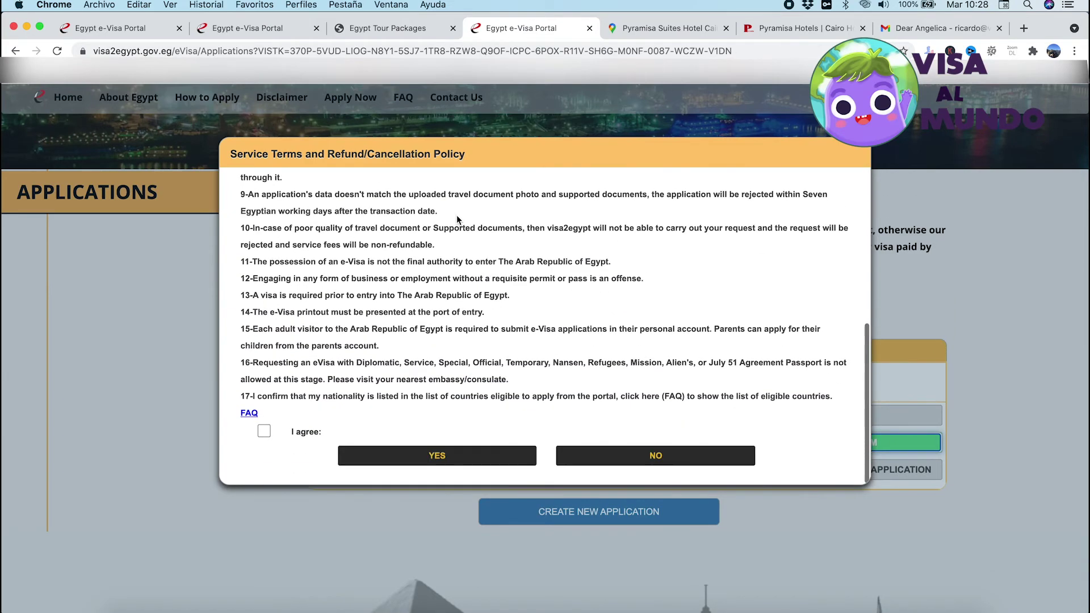
scroll(458, 218, "up", 10)
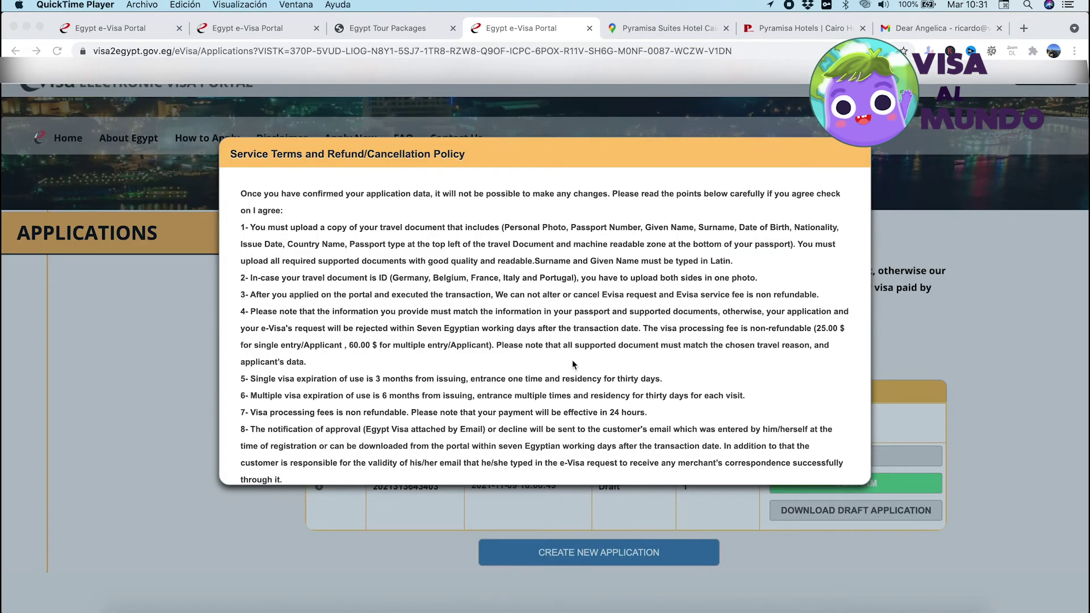
scroll(550, 333, "down", 5)
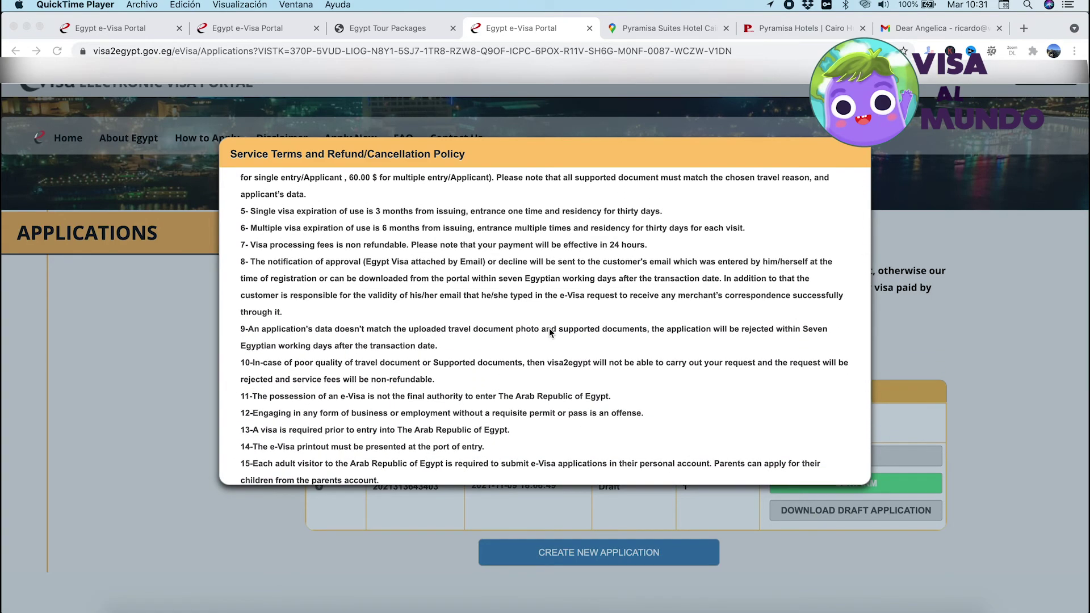
scroll(549, 328, "down", 4)
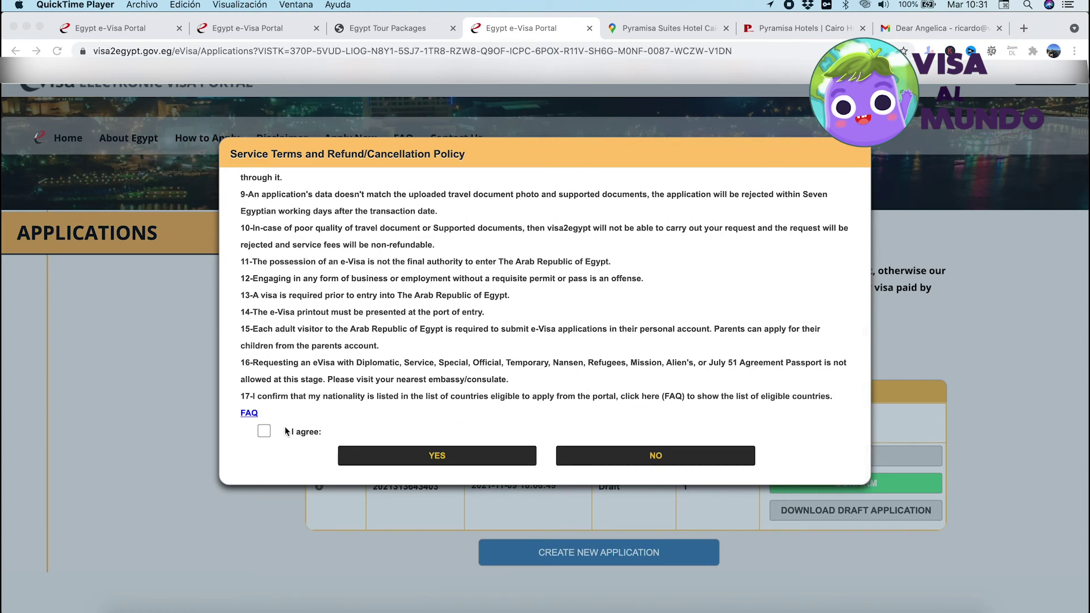
left_click(269, 433)
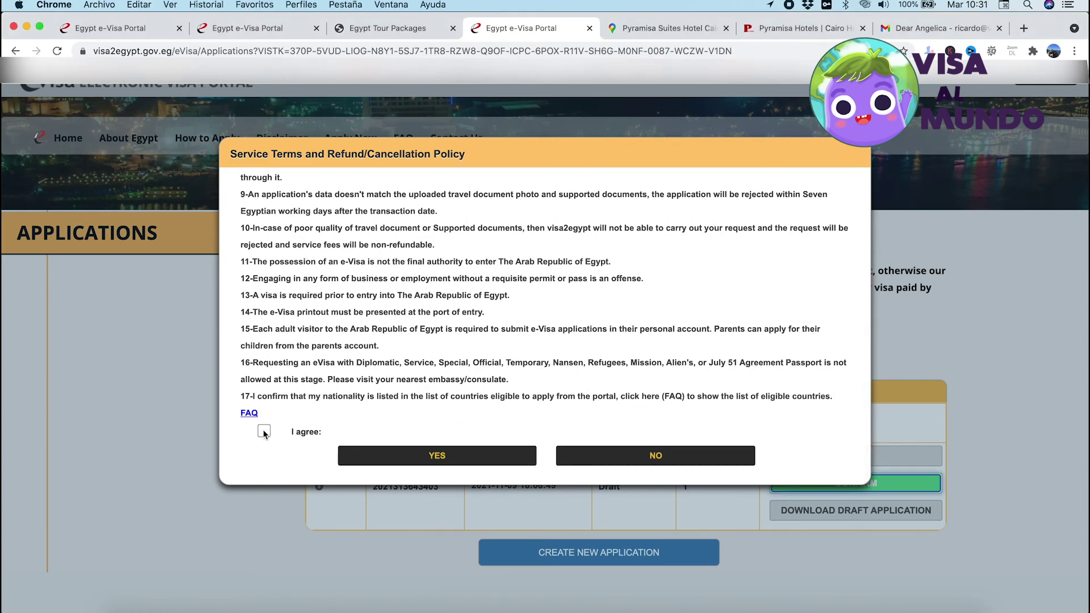
left_click(266, 433)
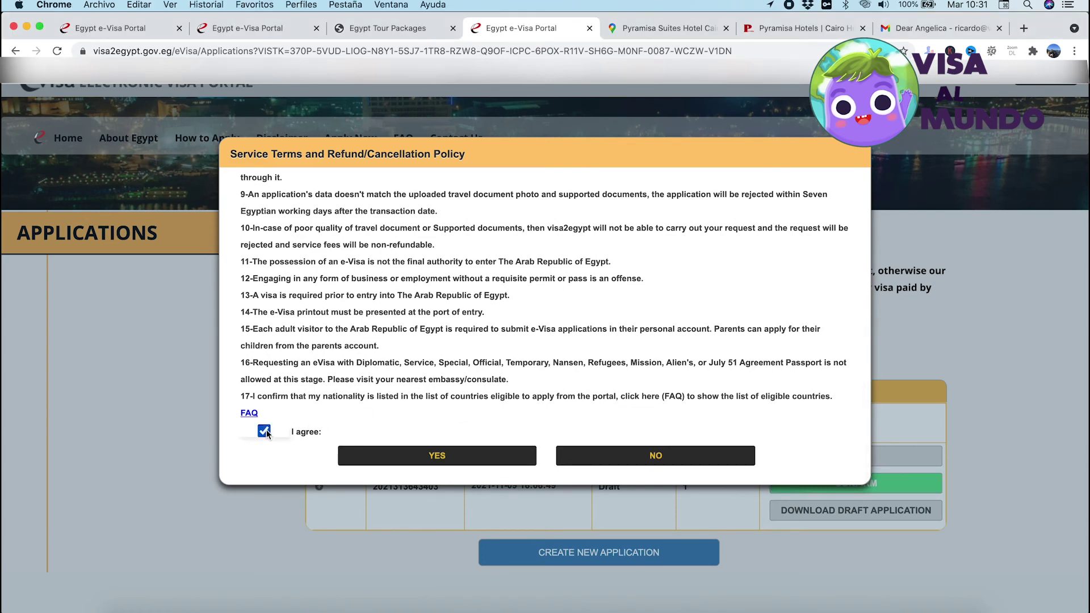
left_click(438, 456)
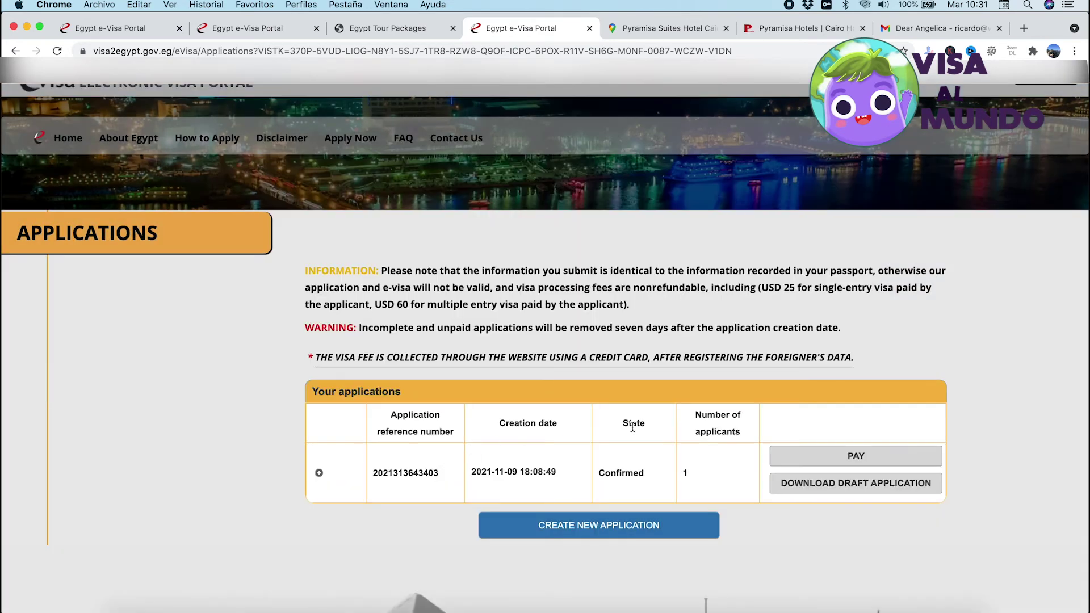
Pay the 25.00 USD visa fee by Visa card after acknowledging the payment warning
left_click(848, 458)
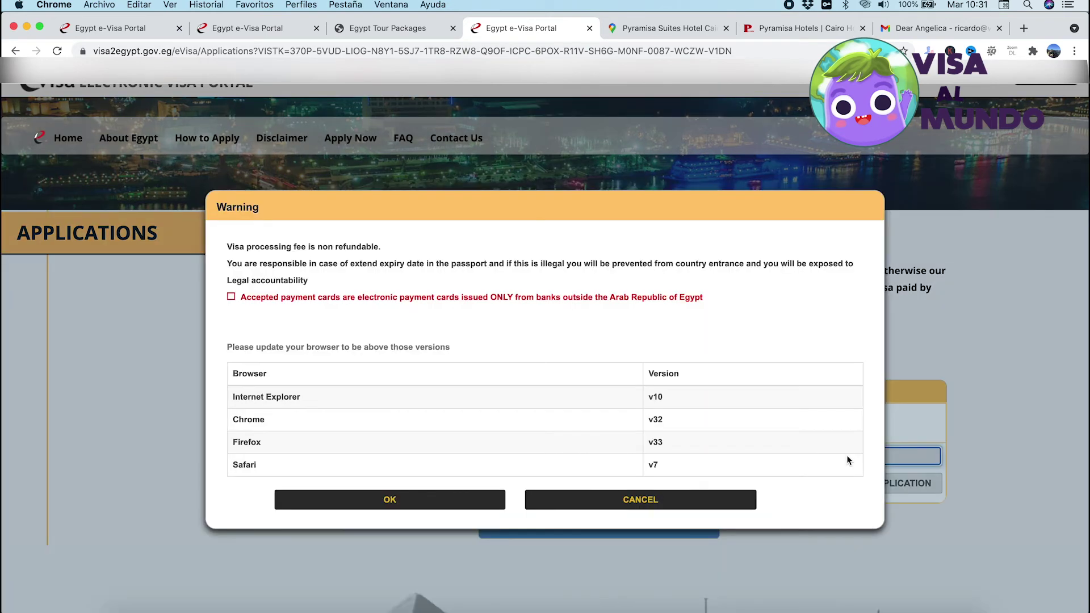
scroll(548, 371, "down", 2)
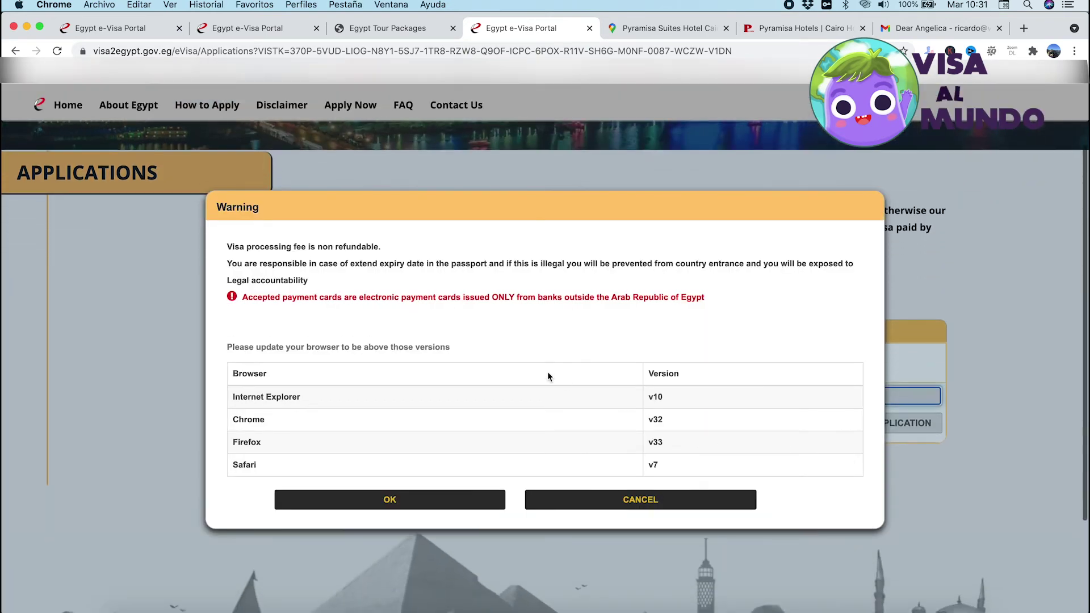
left_click(395, 507)
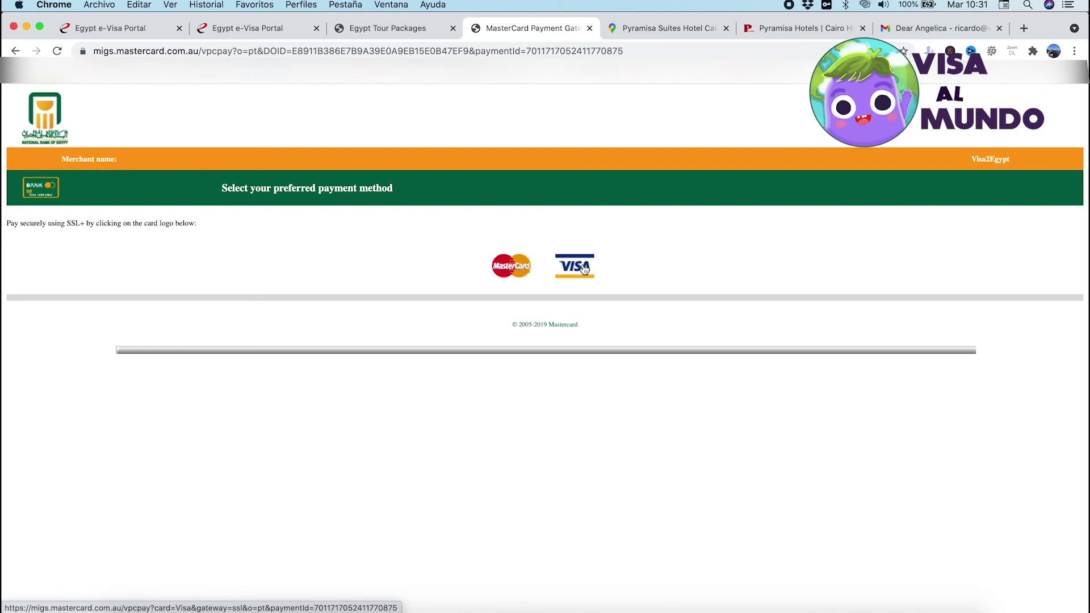
left_click(584, 269)
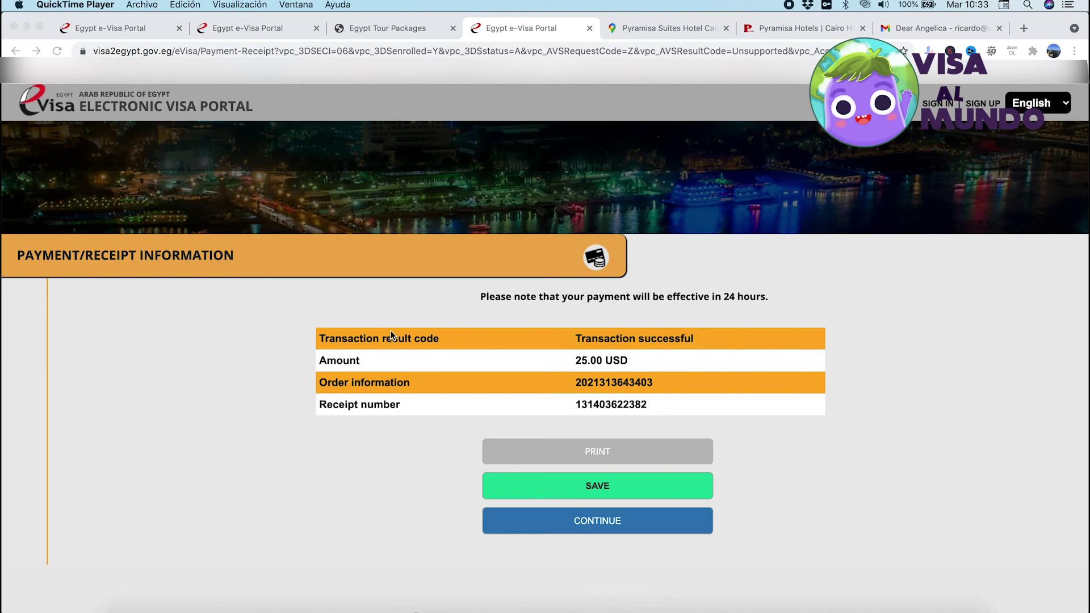
Print the payment receipt to PDF and download it as receipt.pdf
left_click(603, 361)
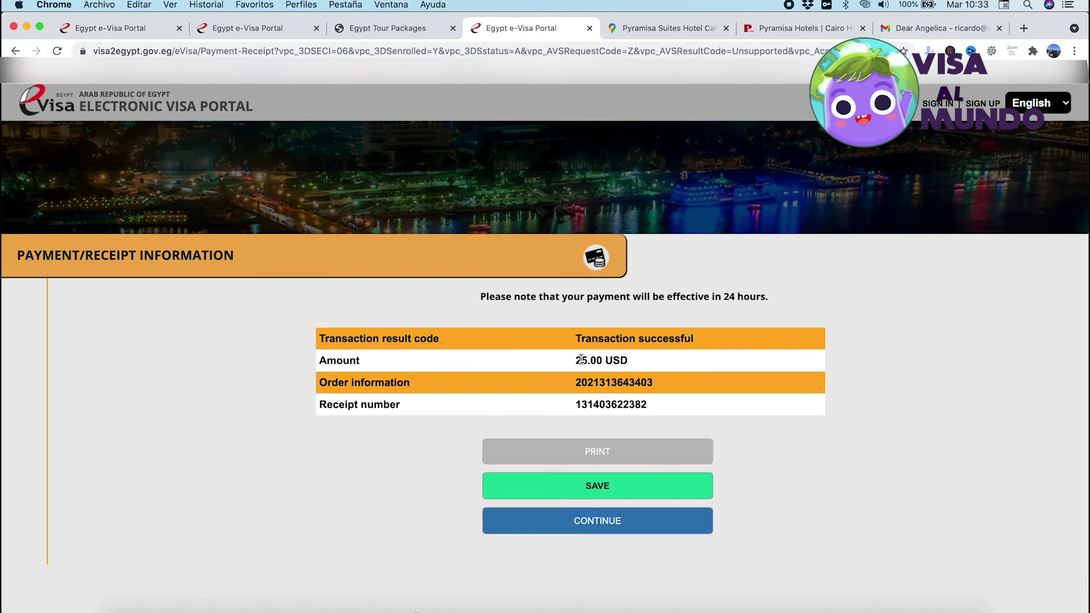
double_click(588, 383)
double_click(598, 404)
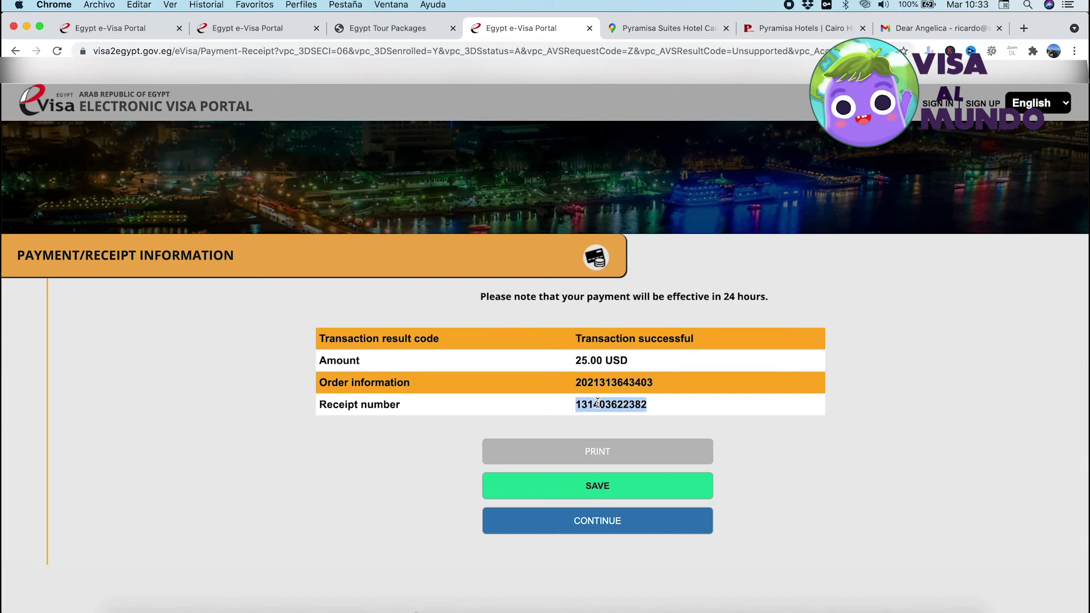
left_click(598, 451)
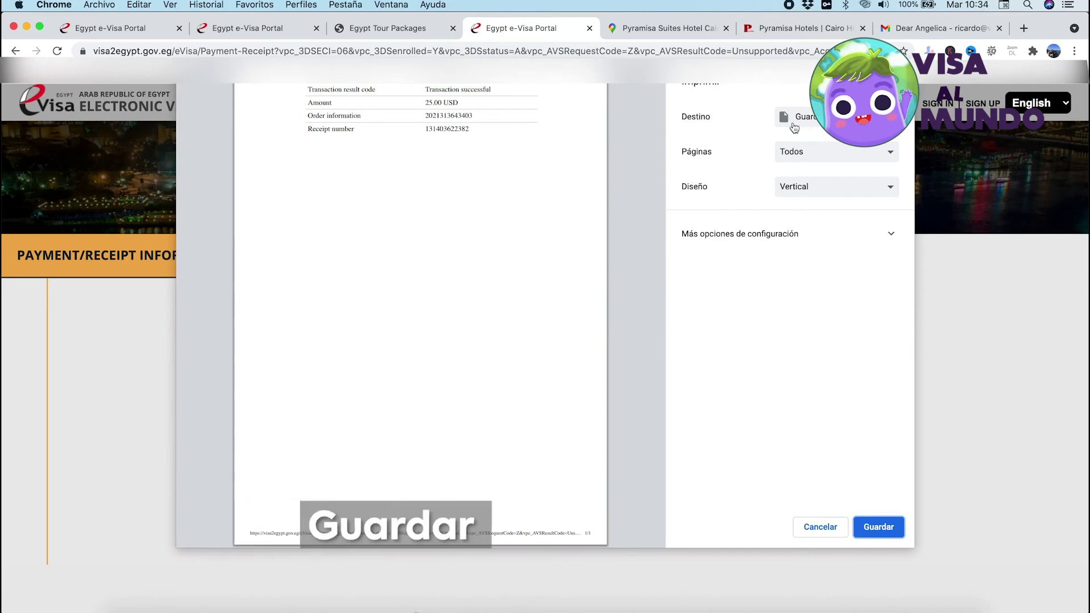
left_click(877, 531)
left_click(879, 528)
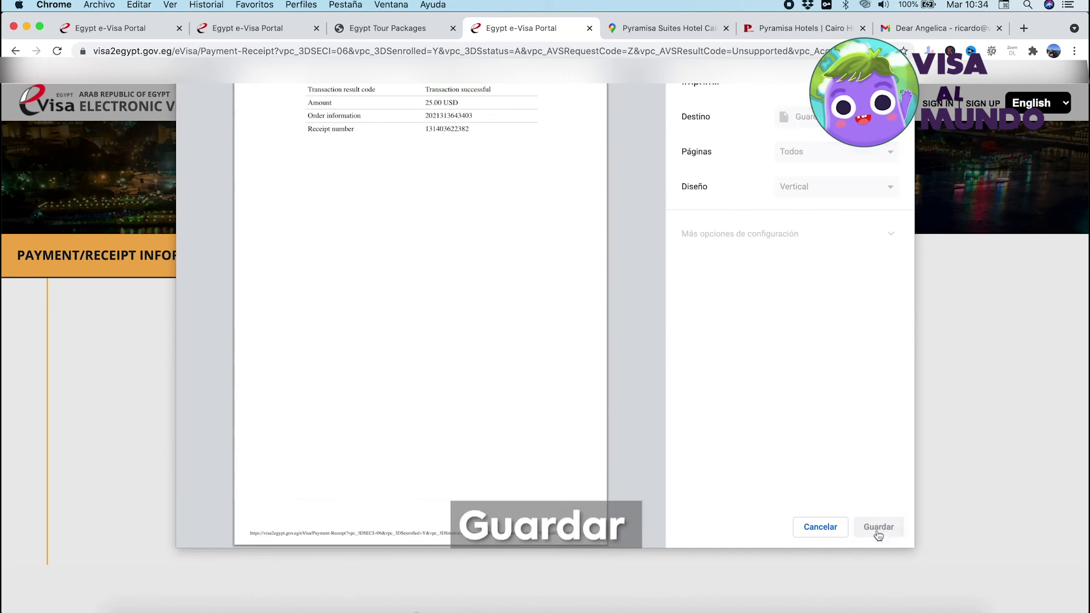
left_click(794, 338)
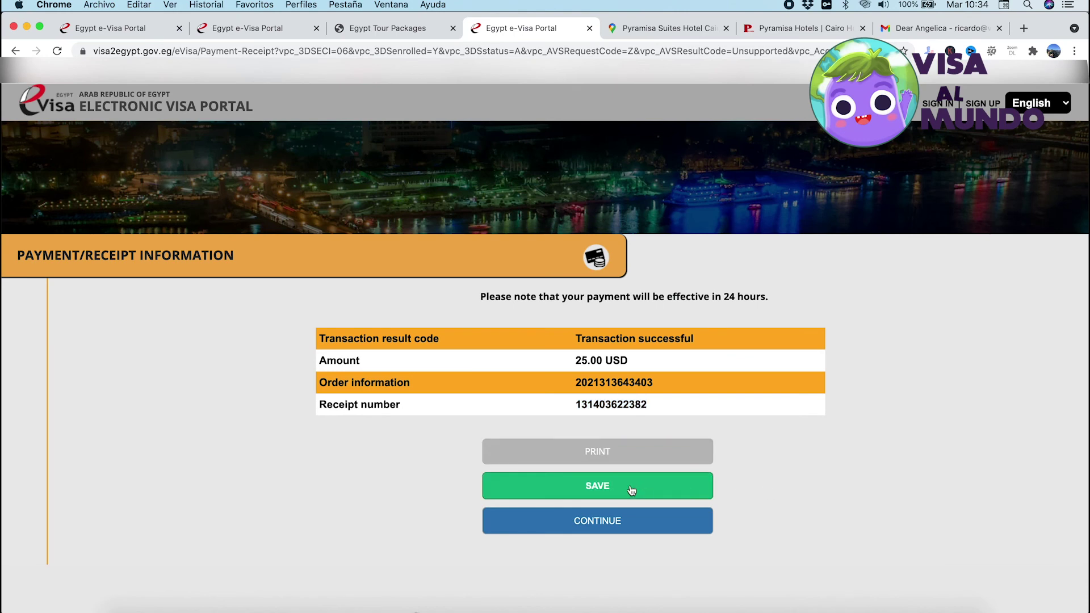
left_click(623, 490)
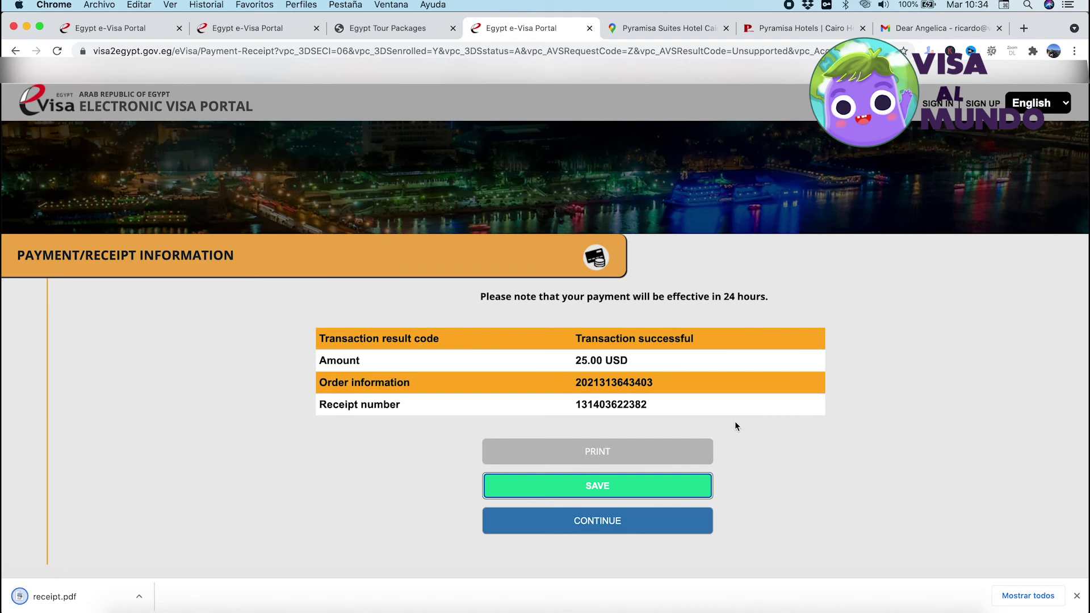
scroll(735, 426, "down", 3)
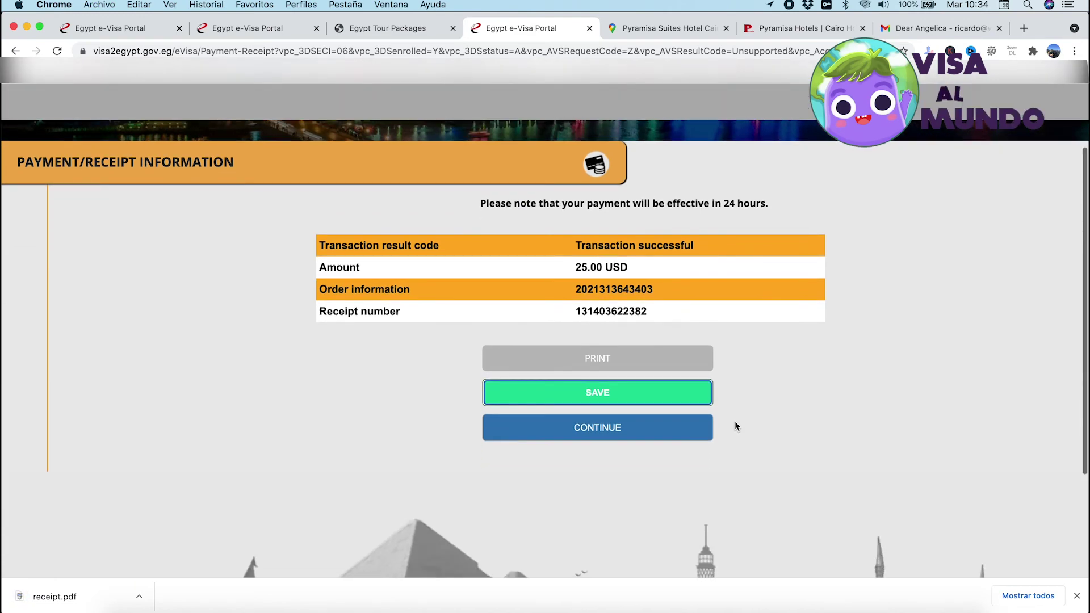
Continue past the payment receipt to reach the portal's welcome page and scroll to its top
left_click(611, 429)
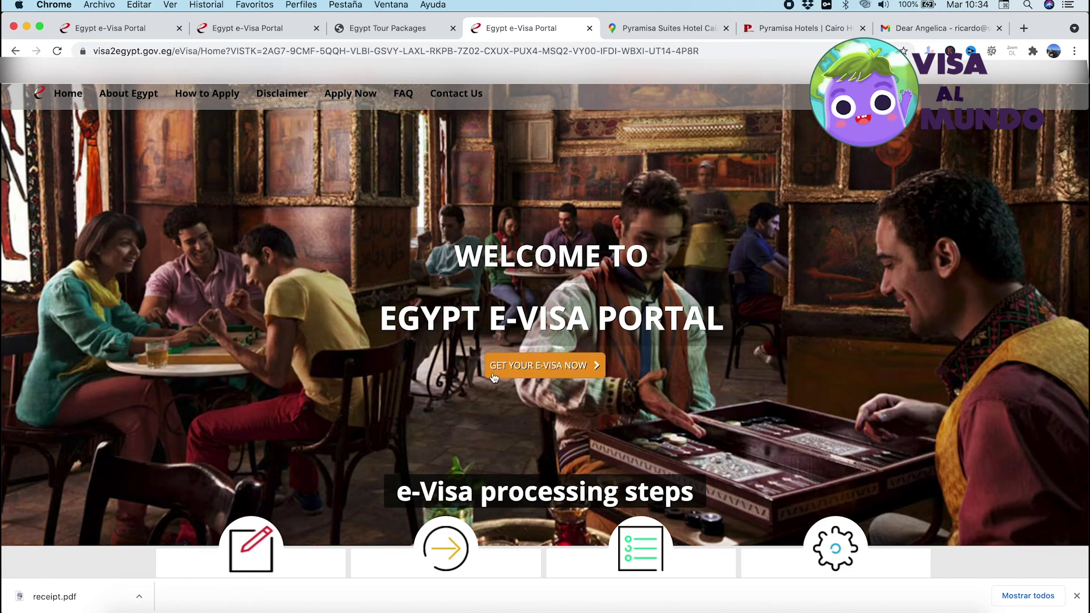
scroll(492, 372, "up", 2)
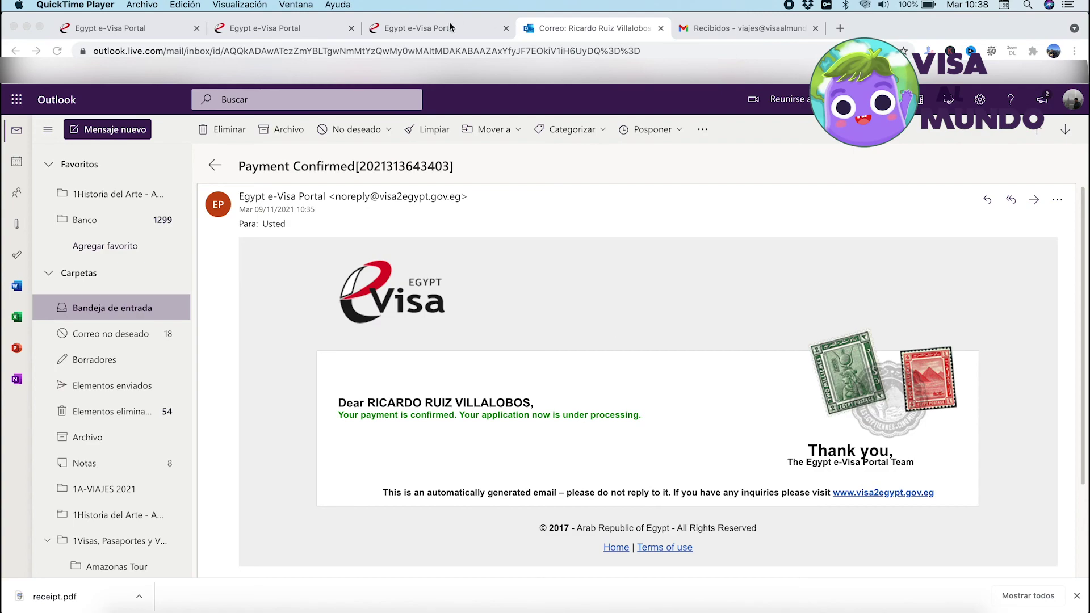
Switch from the Outlook Payment Confirmed e-mail back to the Egypt e-Visa Portal tab
left_click(431, 28)
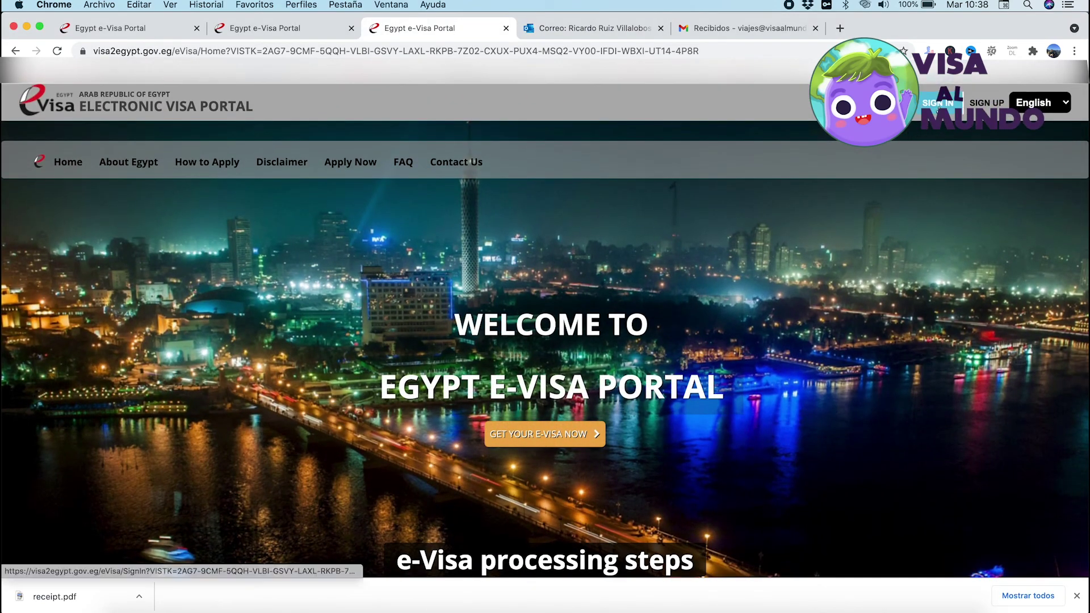
Sign in with the account e-mail and password, passing the I'm not a robot check
left_click(938, 108)
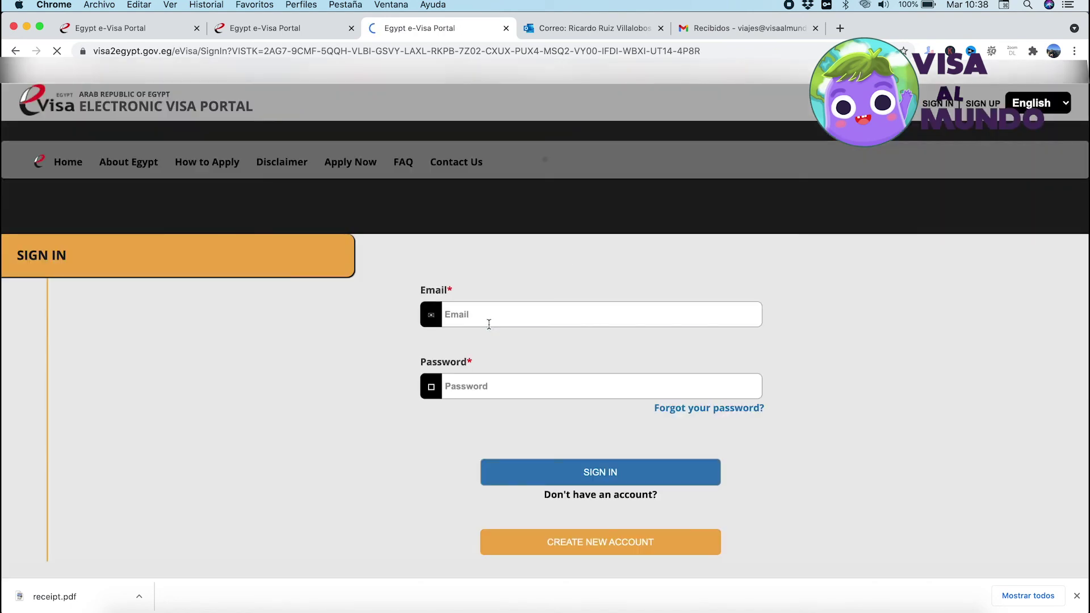
left_click(487, 319)
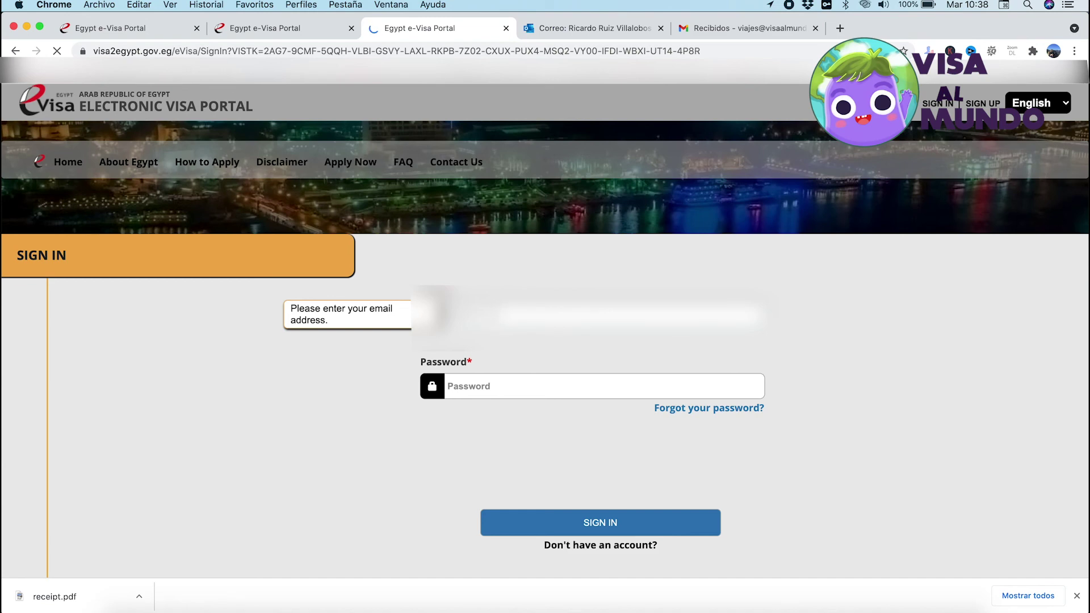
key("Tab")
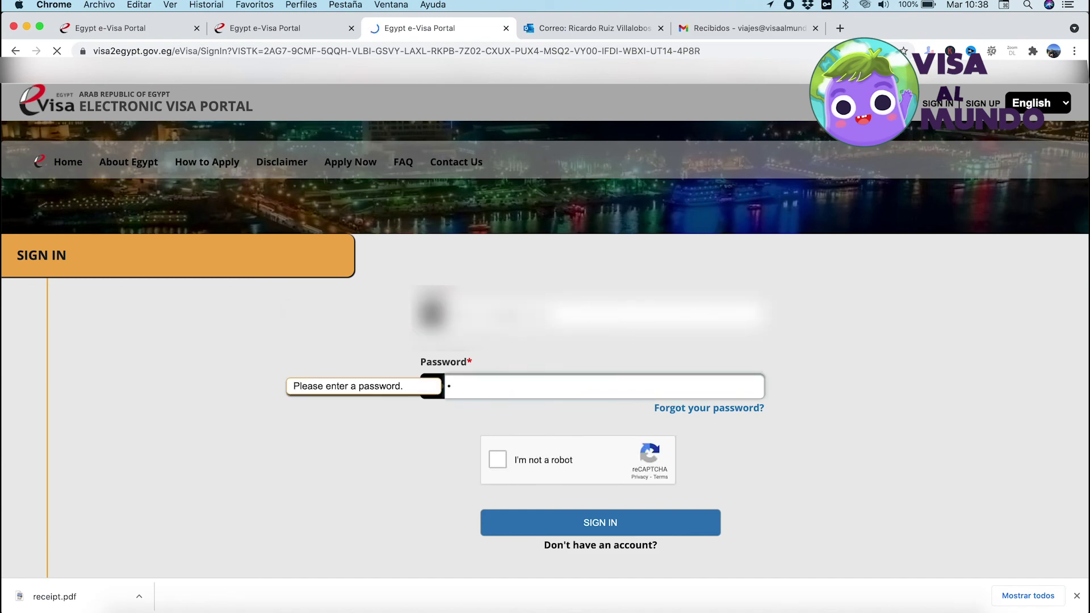
type("••••••••••••")
left_click(494, 454)
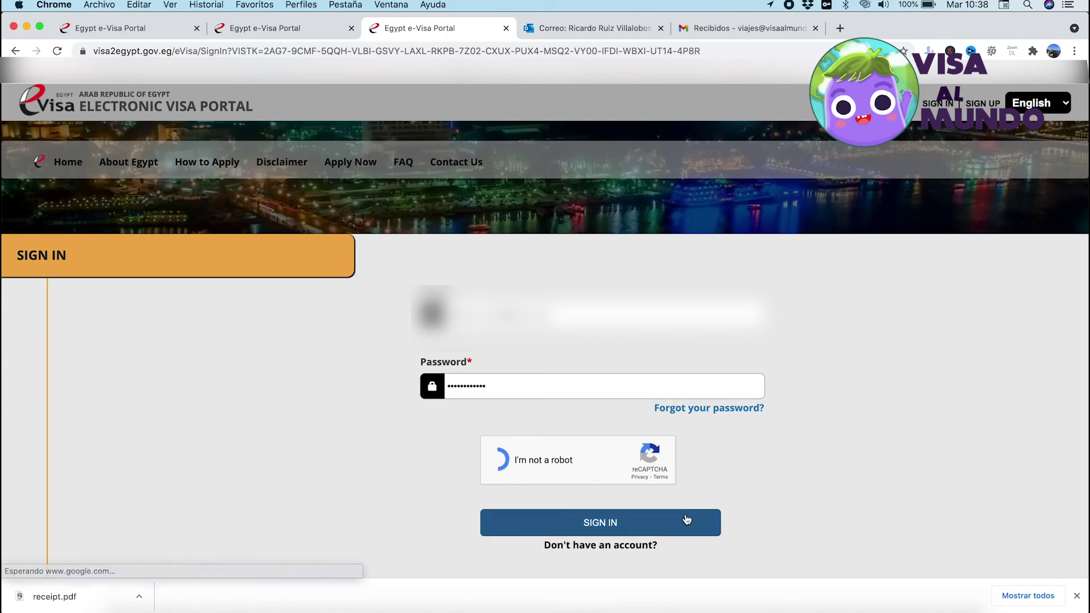
left_click(645, 525)
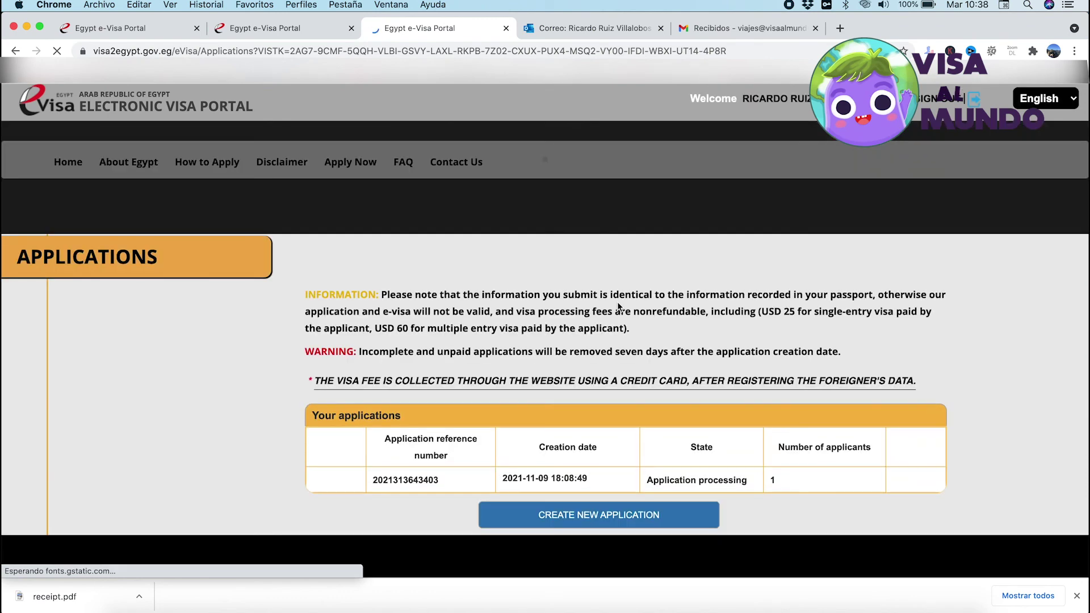
double_click(396, 480)
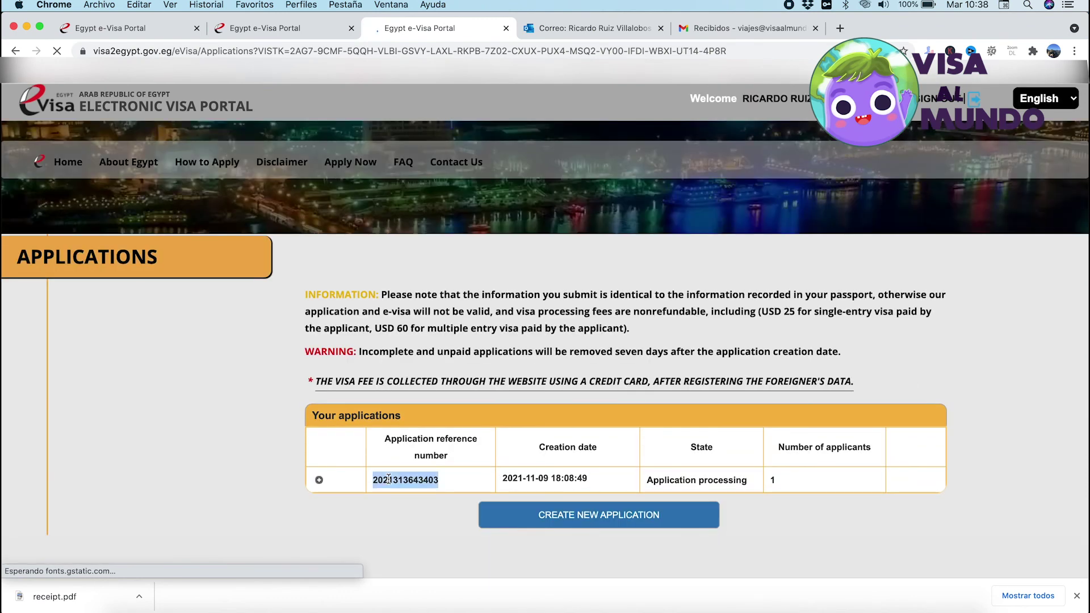
triple_click(541, 479)
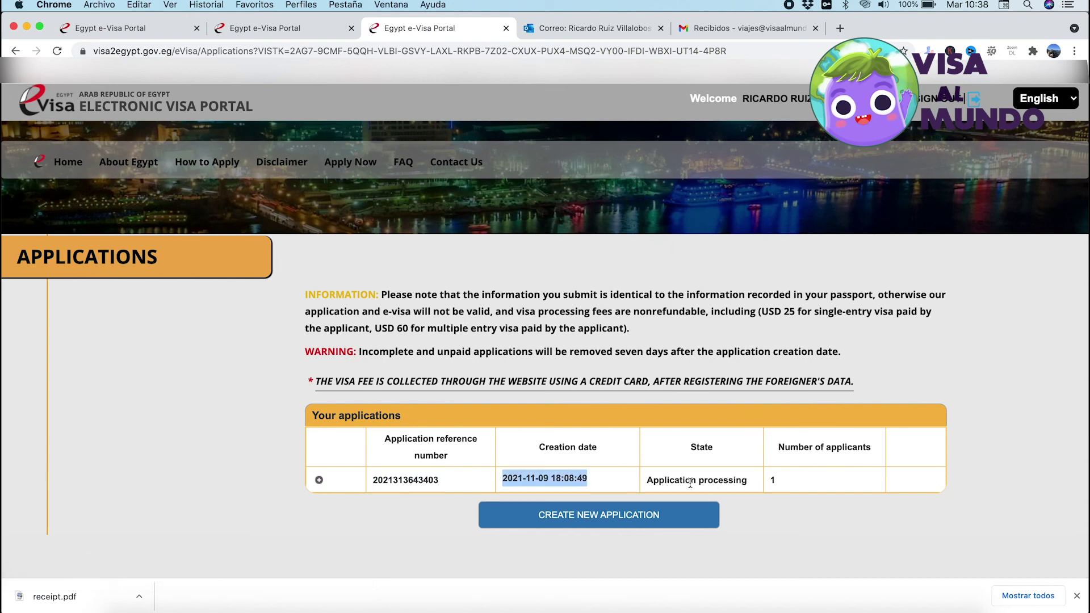
left_click(779, 482)
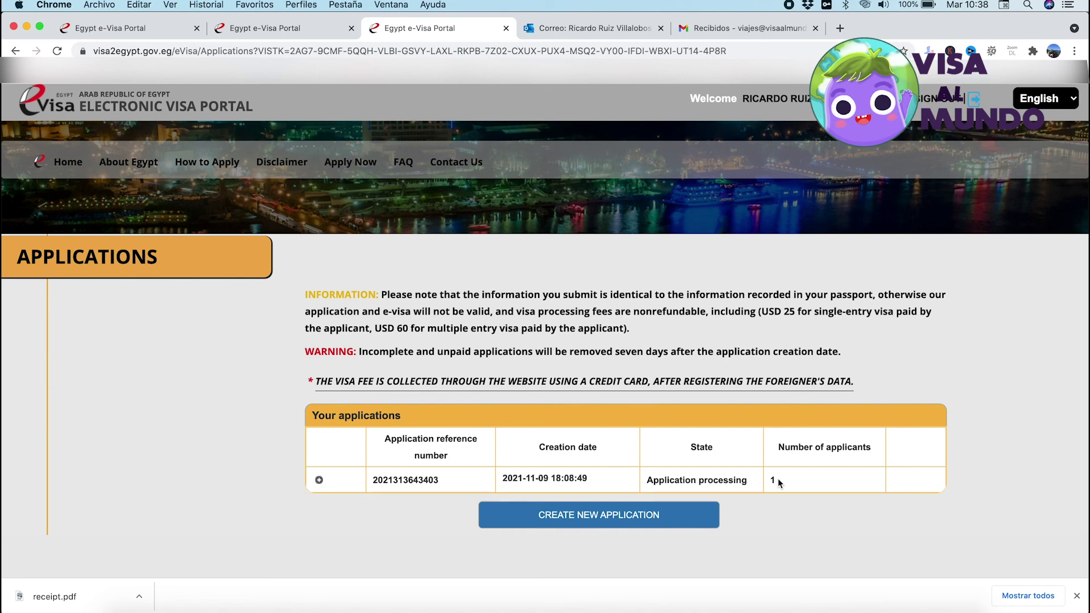